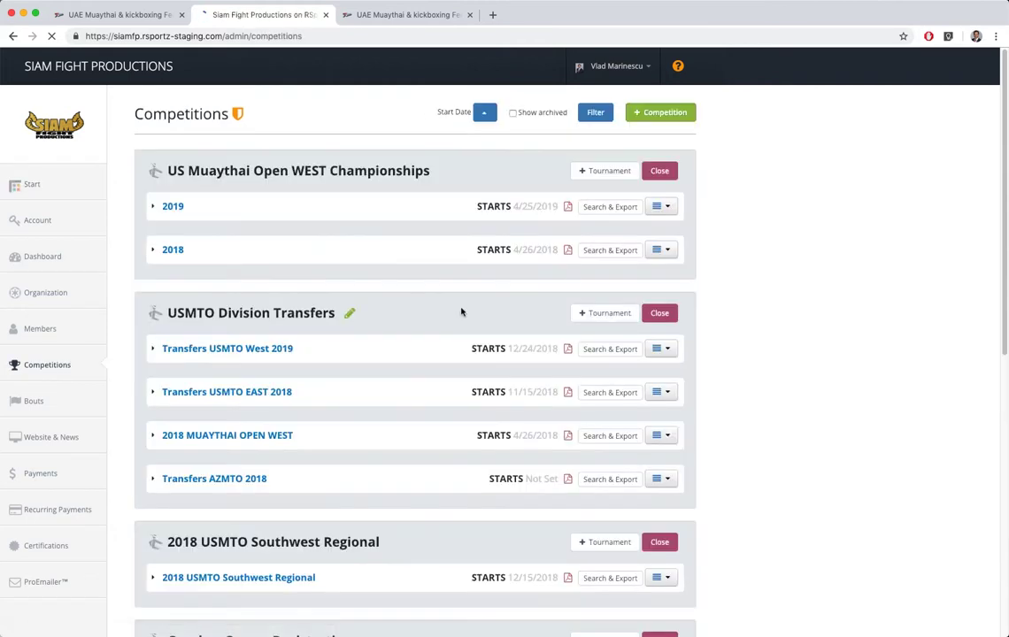
Open the Smart Scheduler for the 2019 US Muaythai Open WEST Championships.
left_click(669, 209)
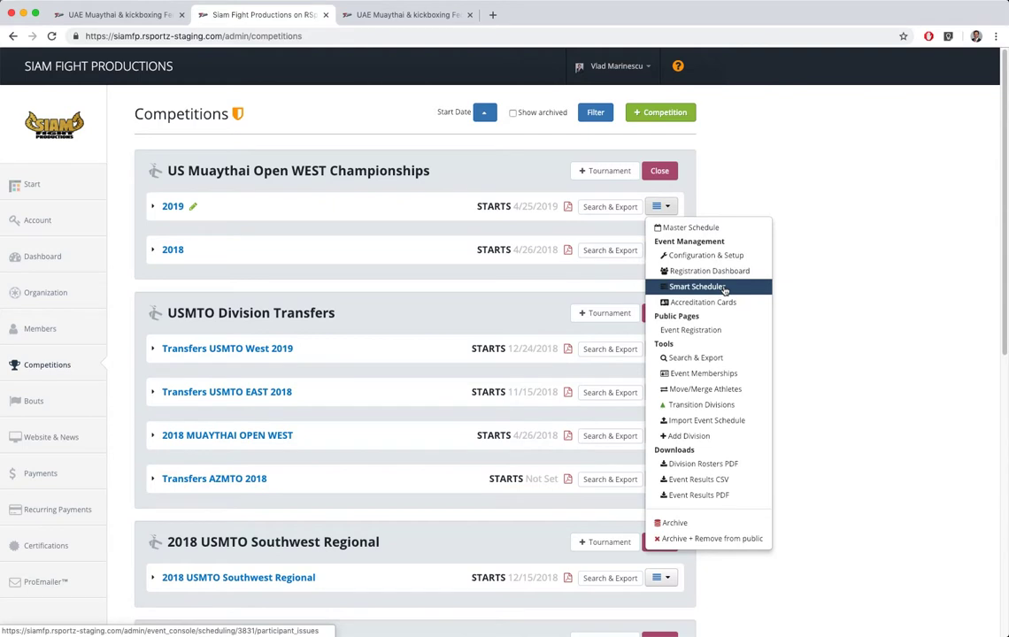
left_click(725, 288)
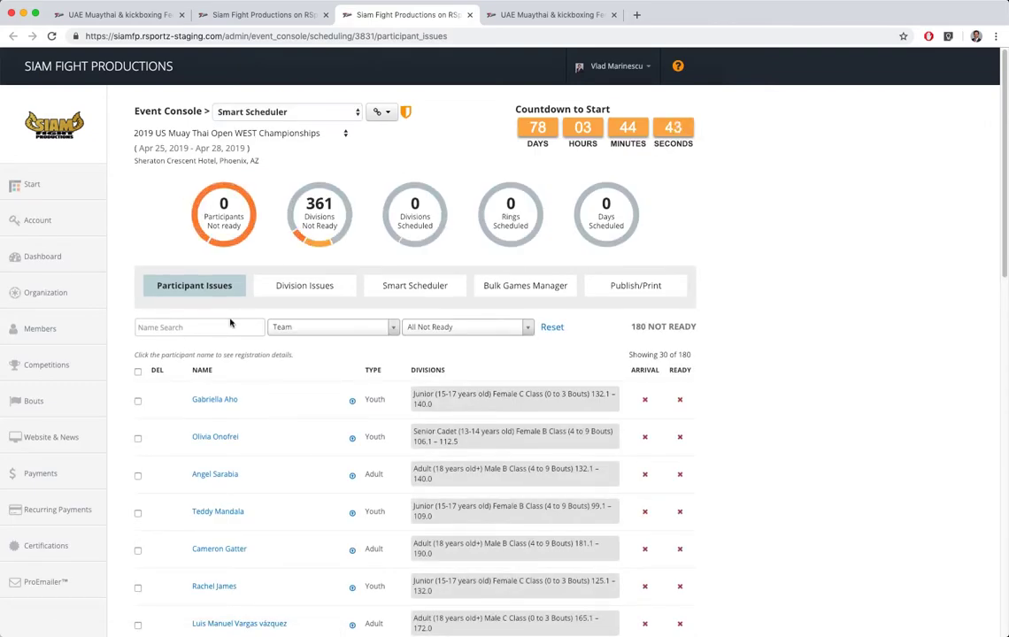
Select the first listed participant with issues and move 1 athlete to REMOVED FROM EVENT.
scroll(266, 277, "down", 2)
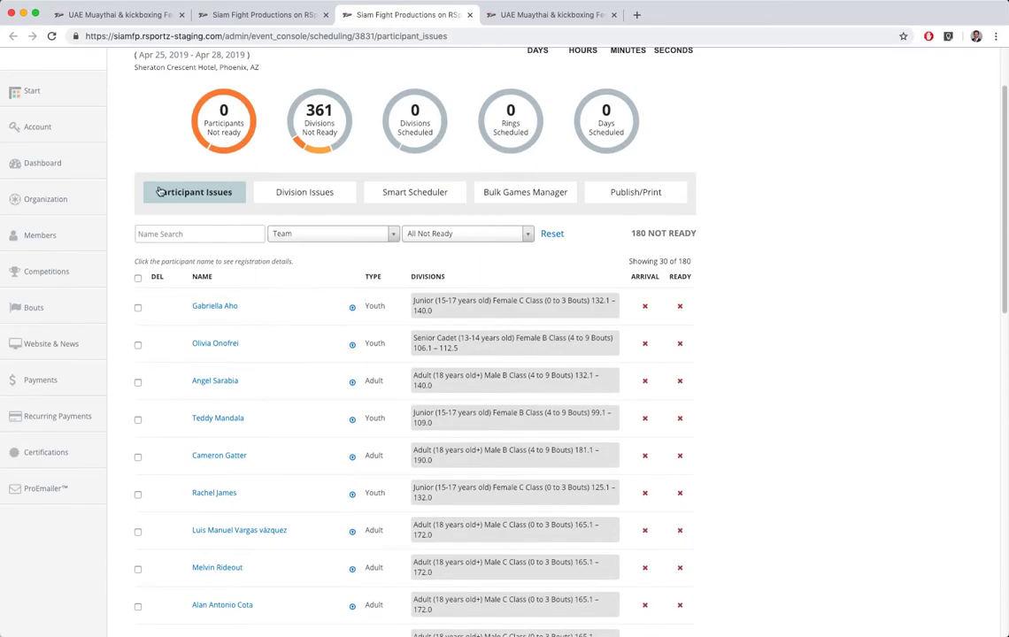
left_click(137, 308)
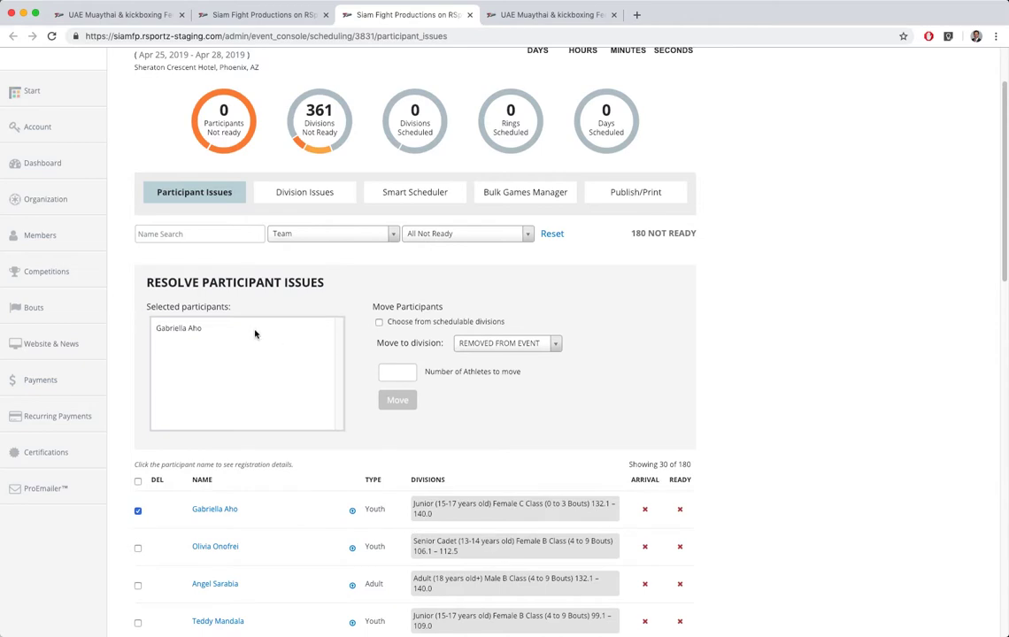
left_click(408, 370)
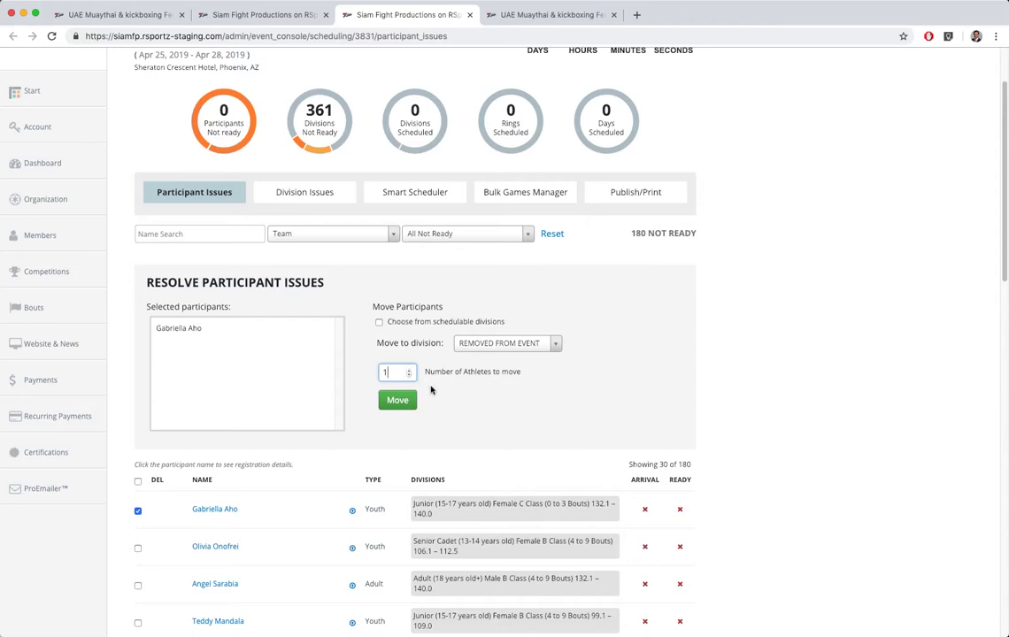
left_click(398, 401)
Display the division issues and filter the divisions to those with One Athlete.
left_click(302, 194)
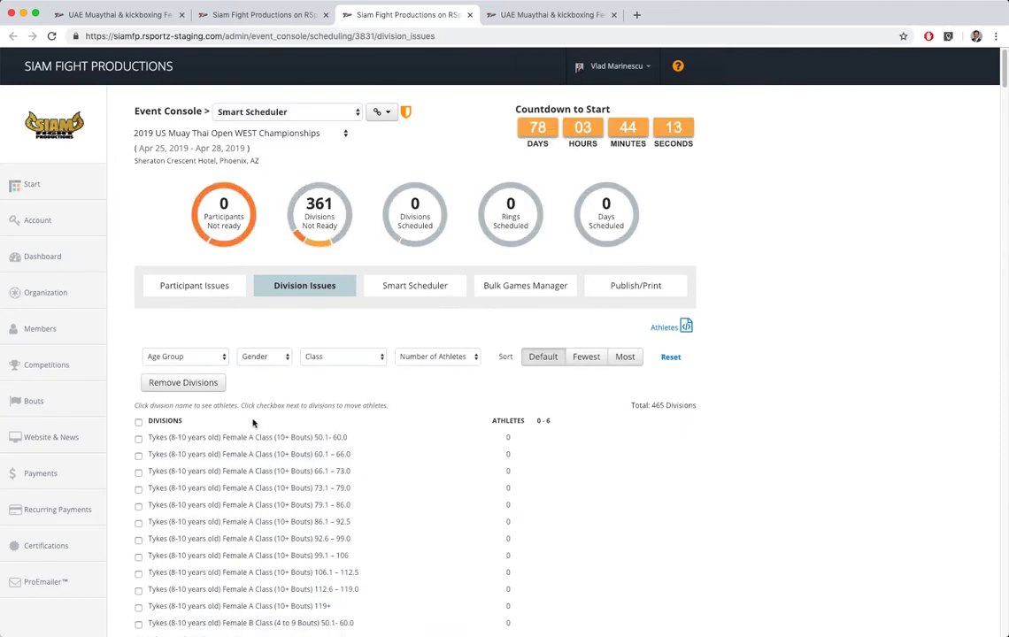
left_click(432, 357)
left_click(433, 378)
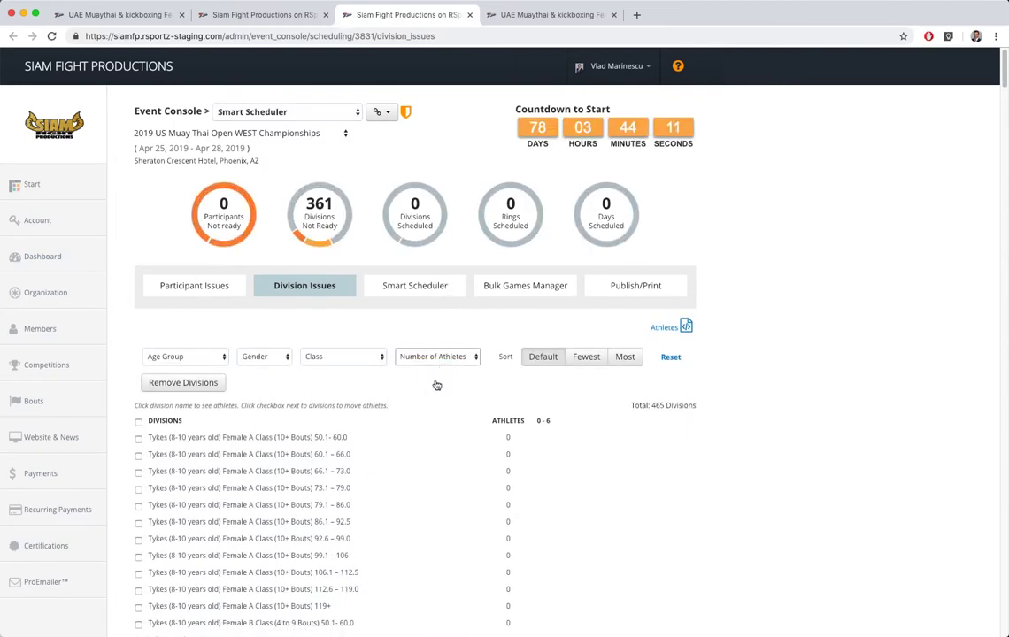
Mark the Tykes Female C Class 66.1 – 73.0 division and its athlete for transfer, and match the Division B filters to it.
scroll(372, 403, "down", 5)
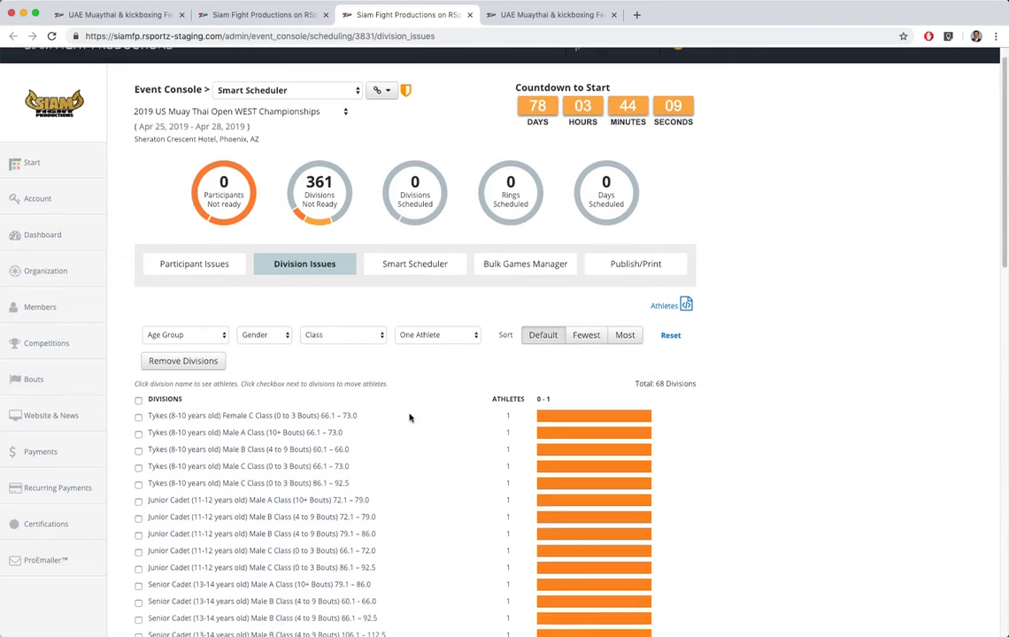
scroll(390, 288, "up", 3)
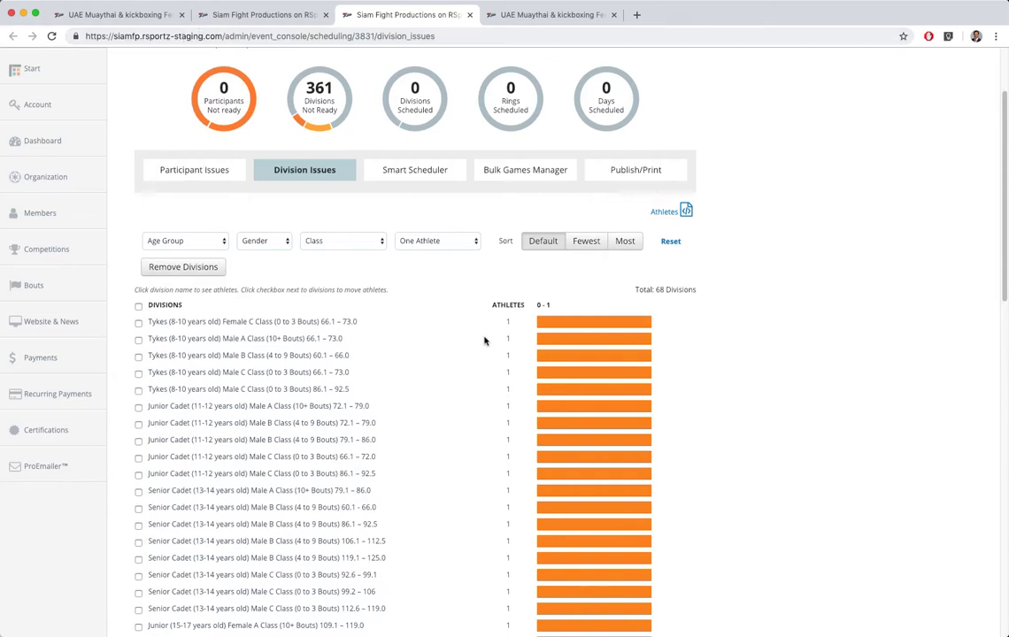
left_click(138, 324)
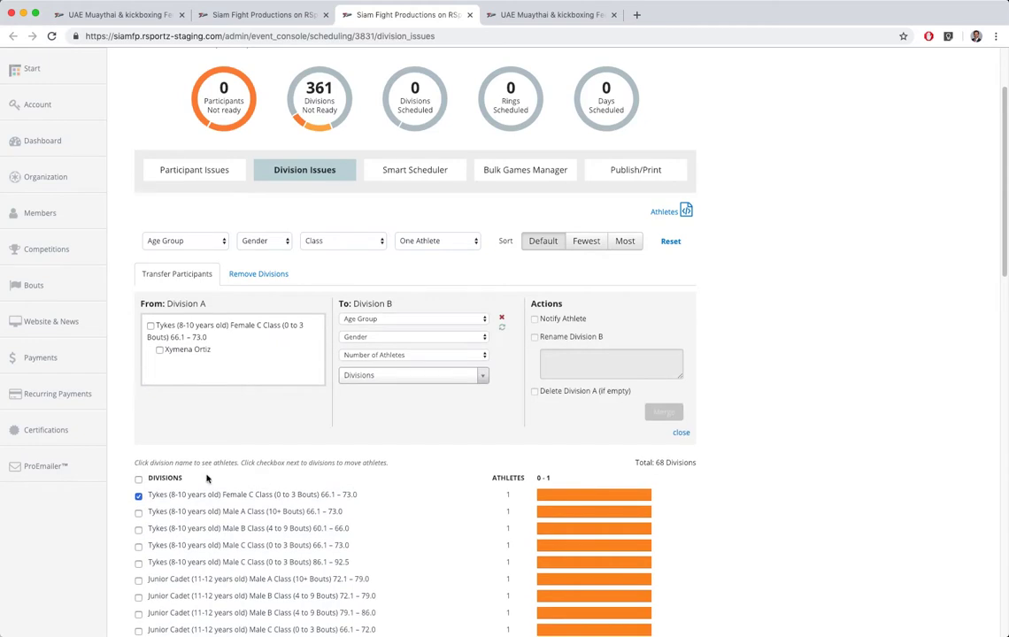
scroll(207, 479, "down", 3)
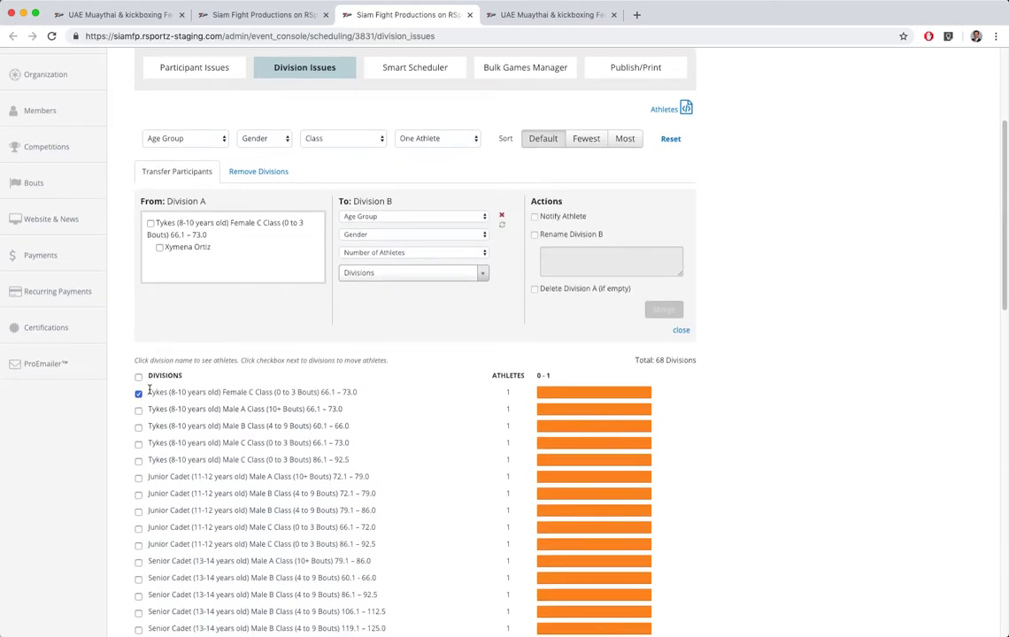
left_click(150, 224)
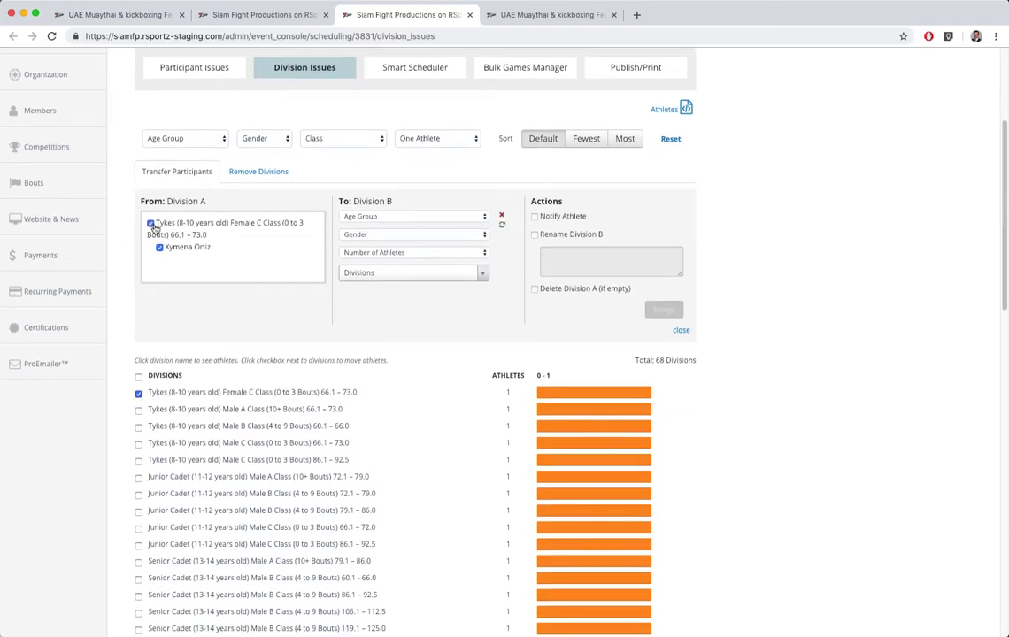
left_click(502, 227)
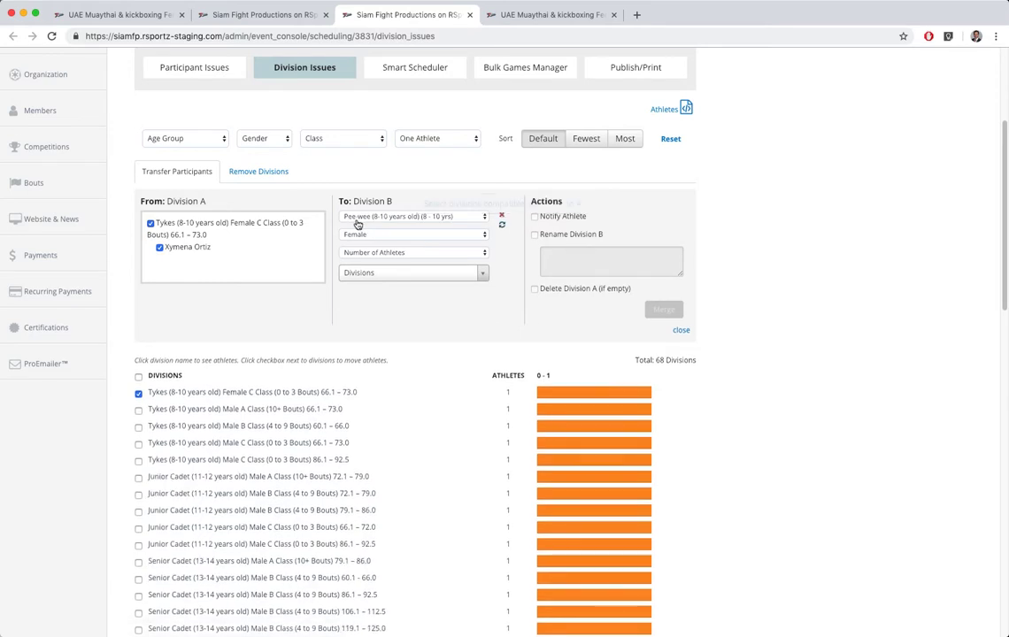
Look through the available Tykes Female divisions as possible destinations for the transfer.
left_click(378, 274)
scroll(354, 345, "down", 3)
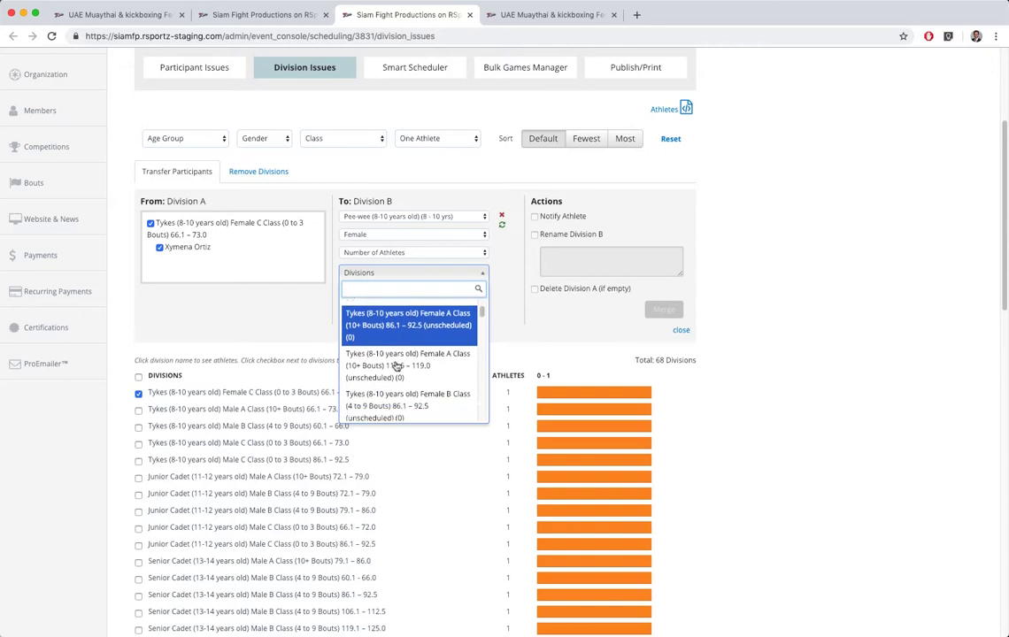
scroll(401, 400, "down", 1)
scroll(410, 401, "down", 5)
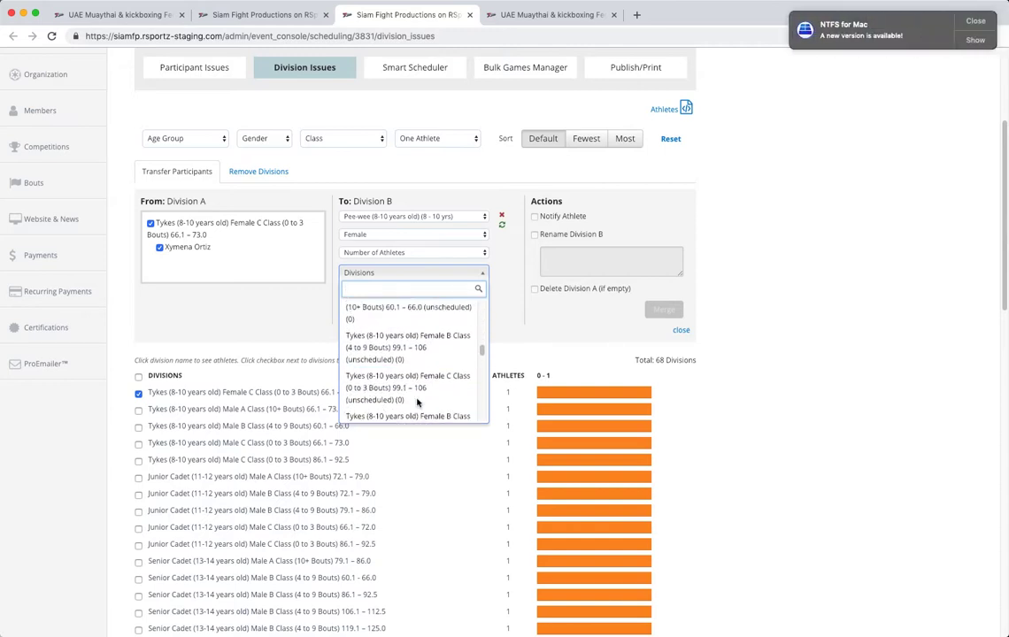
scroll(418, 403, "down", 5)
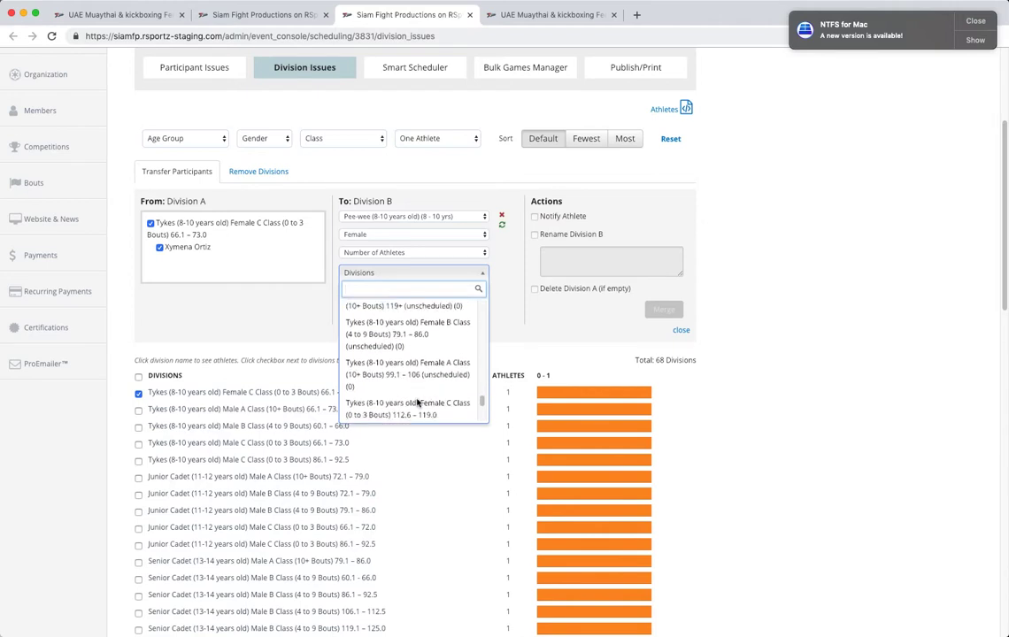
scroll(414, 396, "up", 3)
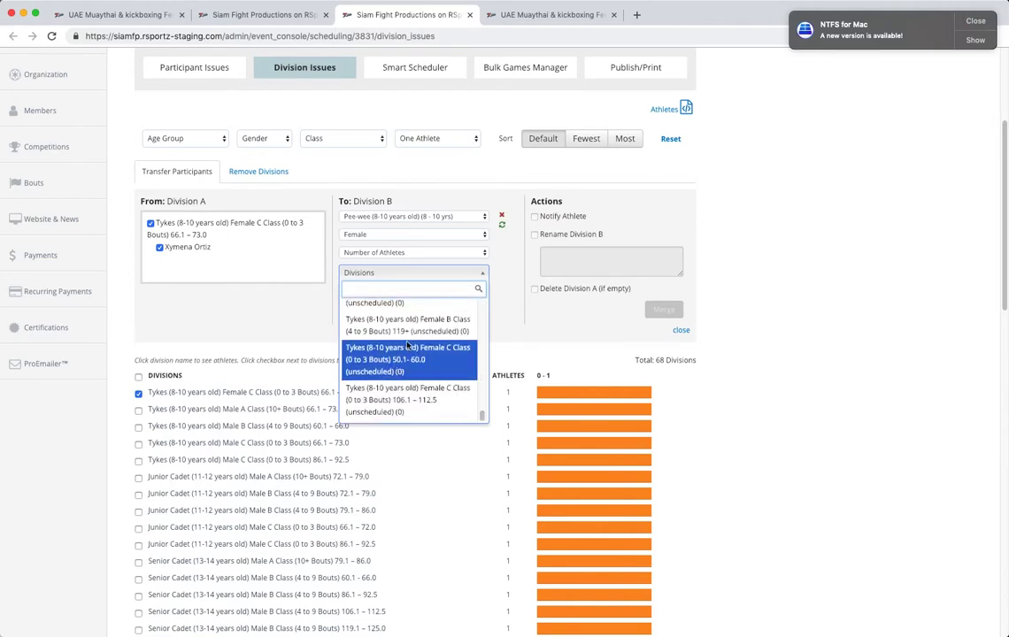
scroll(409, 372, "up", 2)
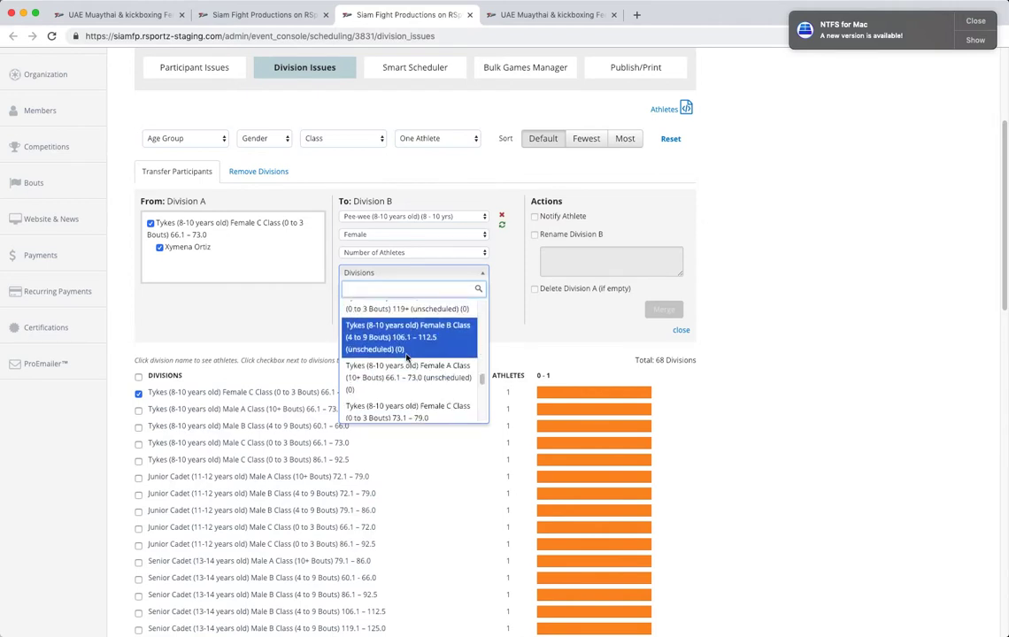
scroll(407, 358, "up", 2)
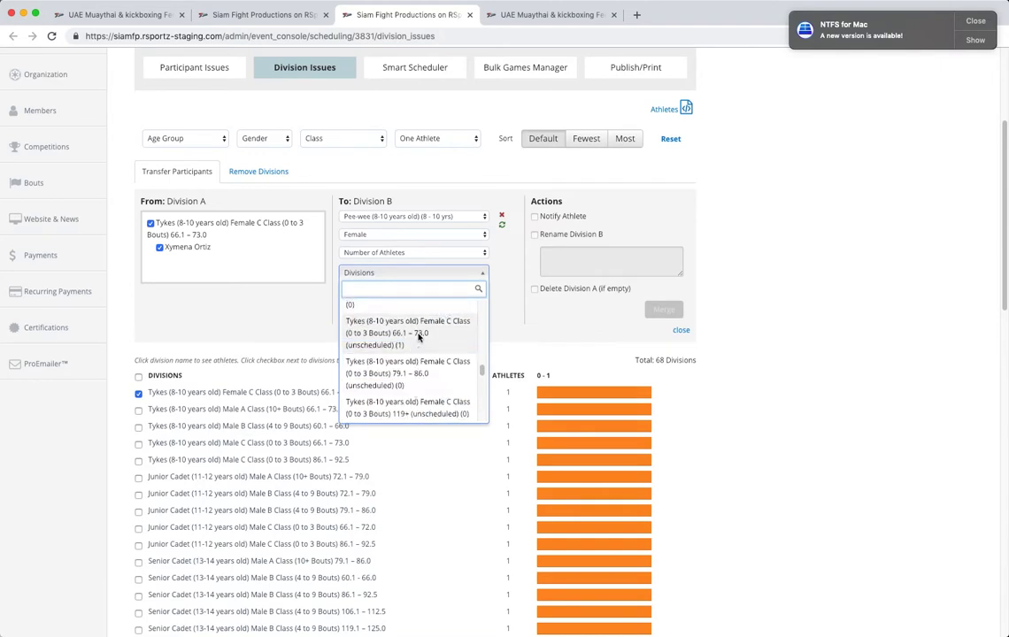
scroll(395, 376, "up", 4)
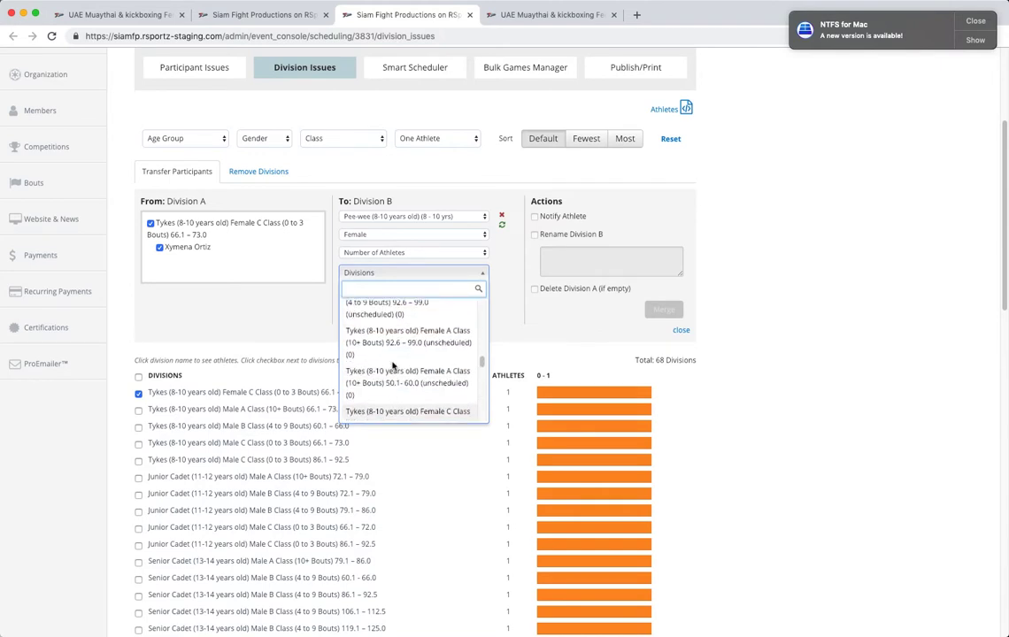
scroll(393, 365, "up", 5)
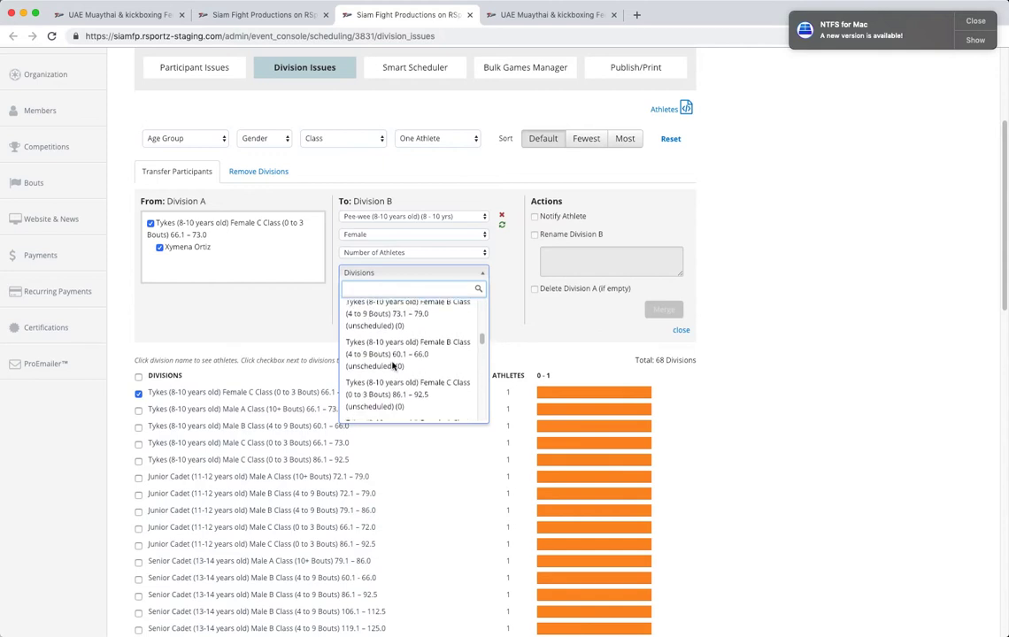
left_click(364, 195)
Filter Division B to Bantam (11-12 years old) with 1+ Athletes and choose Junior Cadet Female C Class (0 to 3 Bouts) 86.1 – 92.5.
left_click(406, 217)
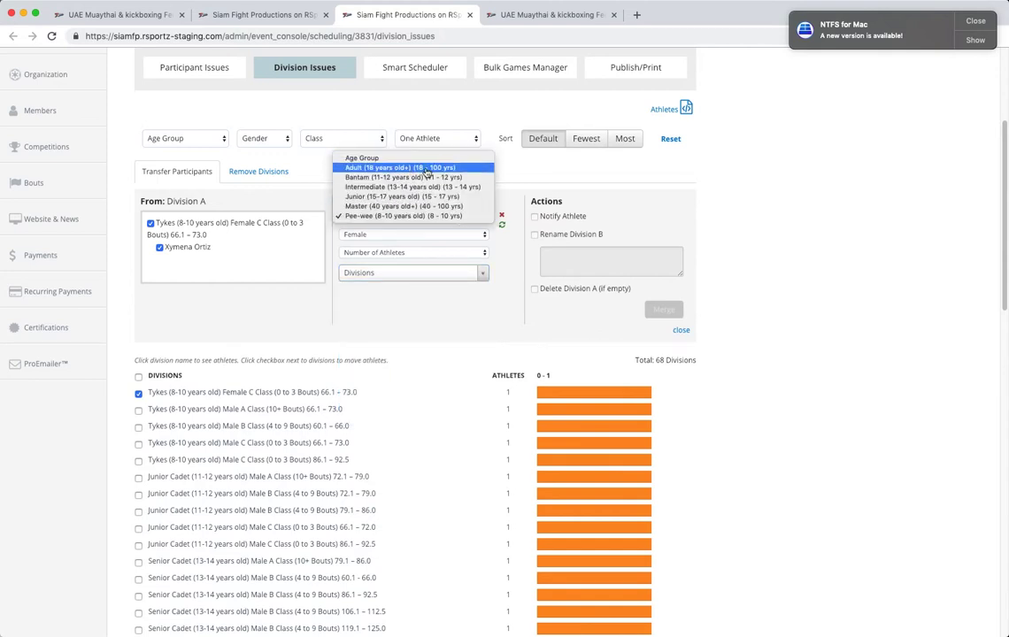
left_click(436, 179)
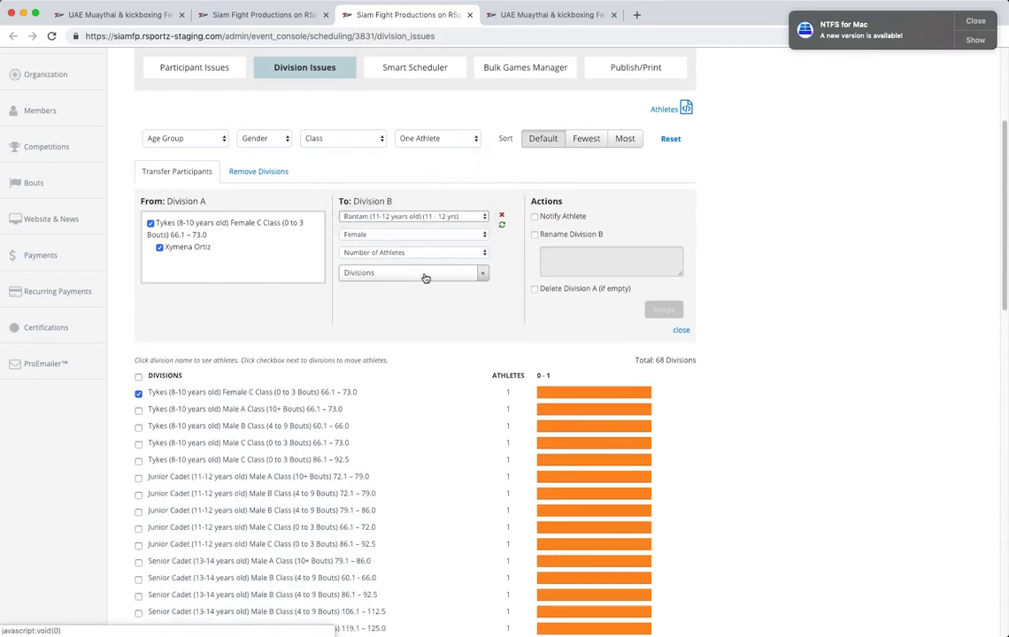
left_click(482, 273)
scroll(423, 389, "down", 2)
left_click(414, 257)
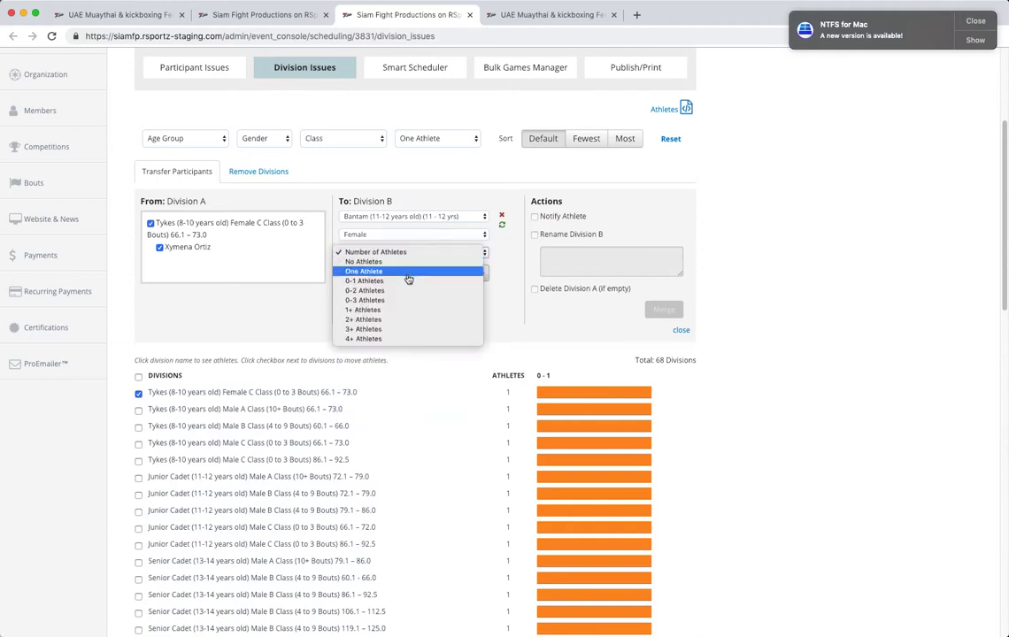
left_click(399, 311)
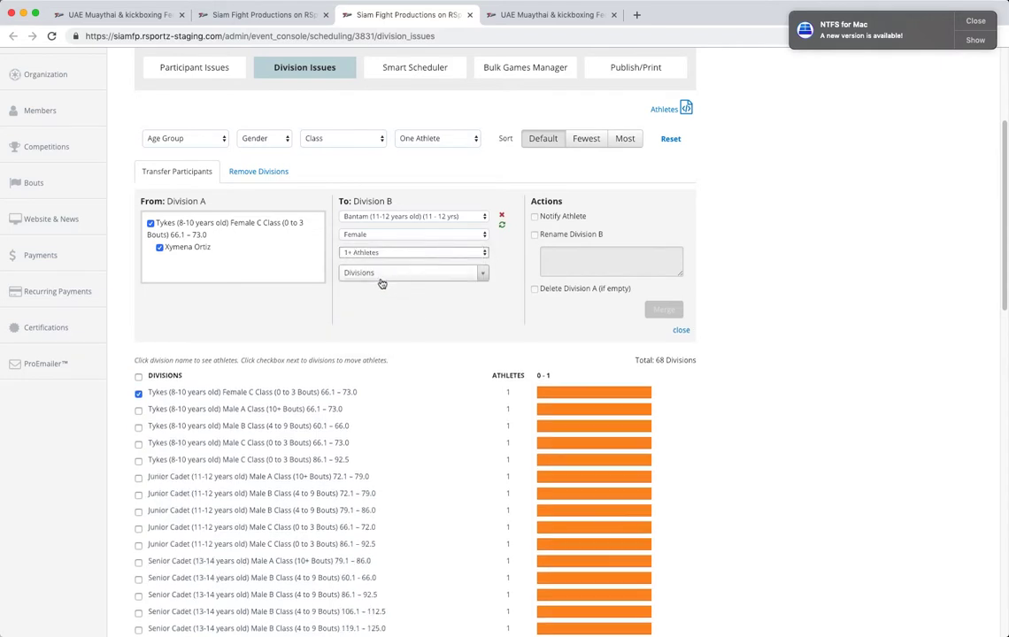
left_click(407, 275)
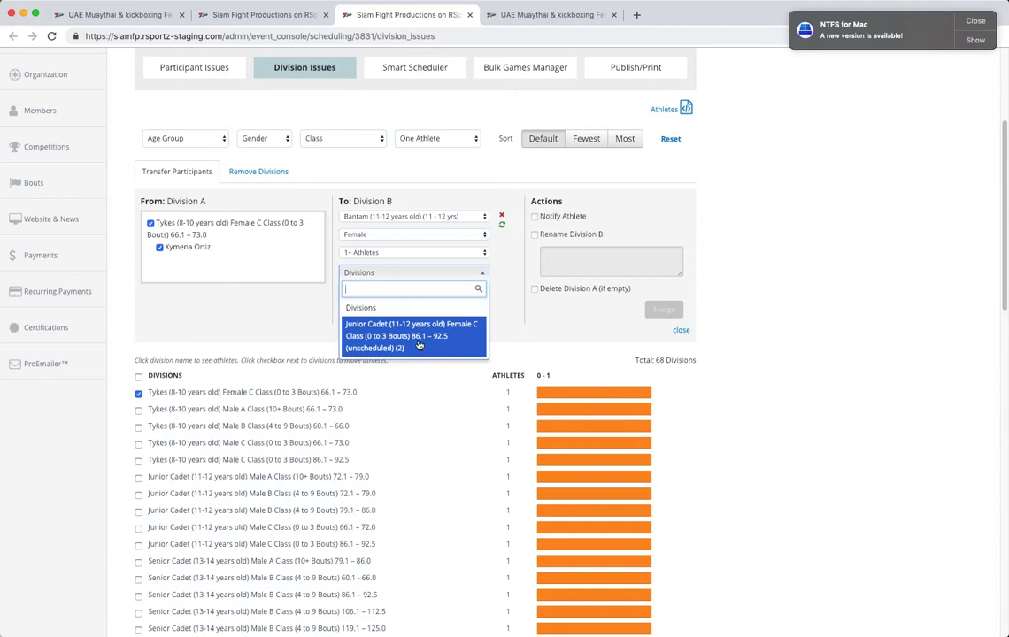
left_click(420, 344)
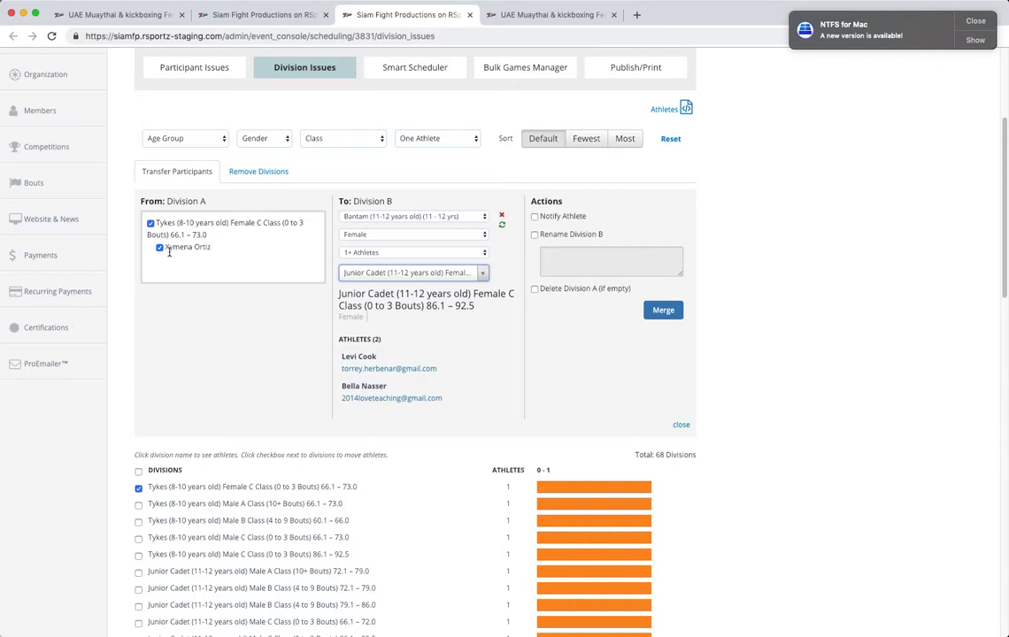
Merge the divisions with Notify Athlete enabled and Division B renamed to include CATCH before 86.1 – 92.5.
left_click(535, 218)
left_click(535, 236)
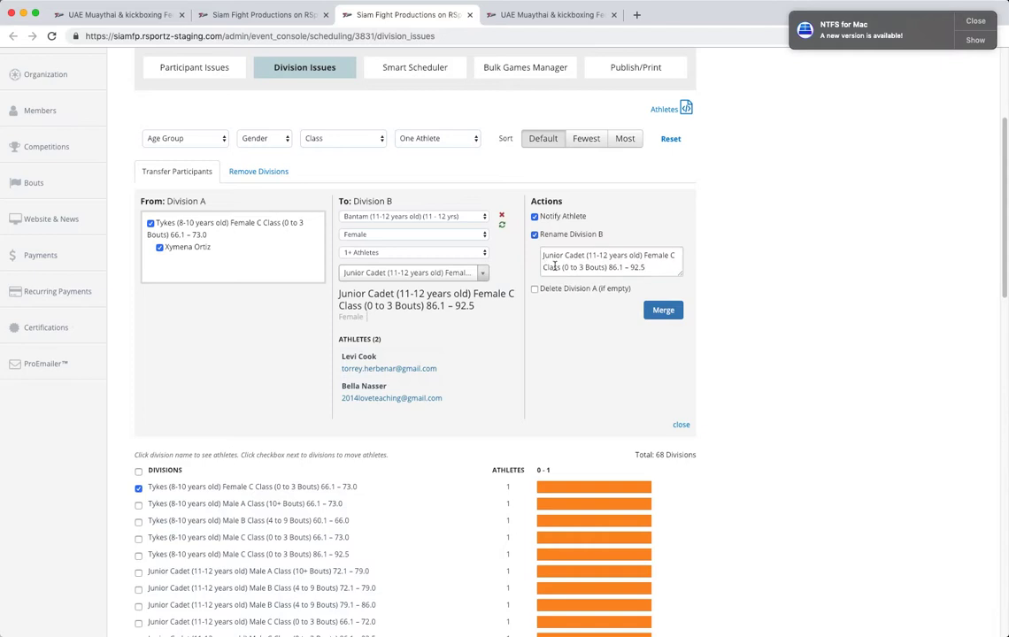
left_click(607, 265)
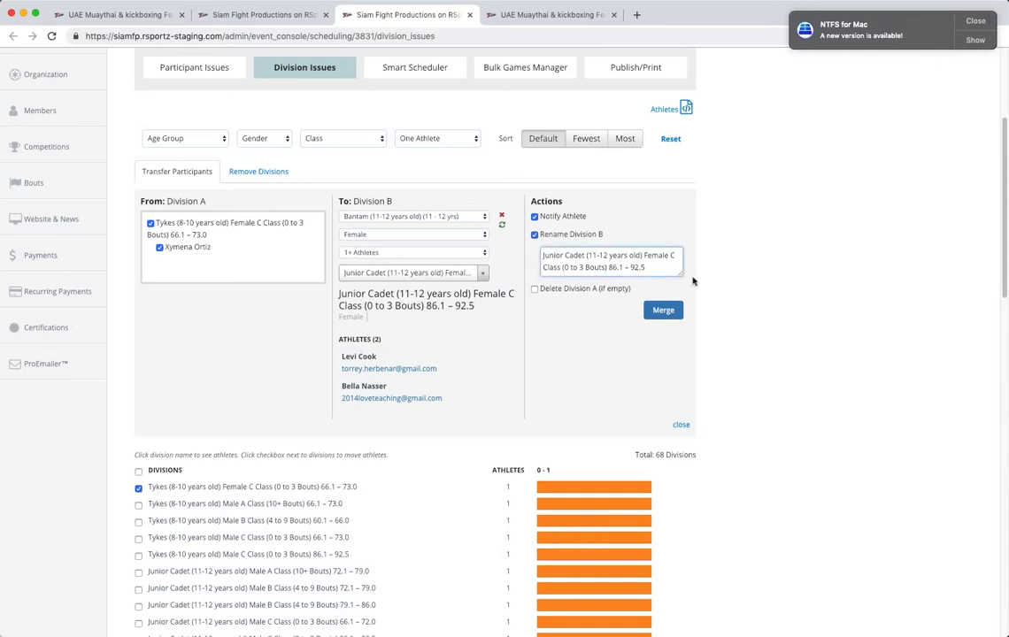
type("CATCH")
left_click(663, 310)
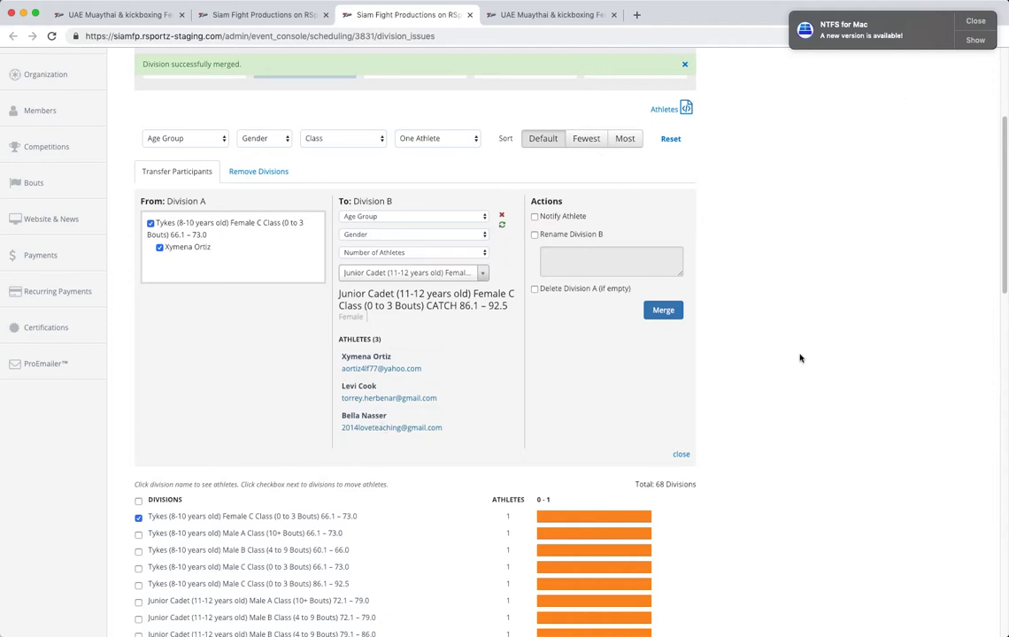
Reload the division issues and filter the list again to divisions with One Athlete.
scroll(819, 513, "down", 3)
left_click(359, 314)
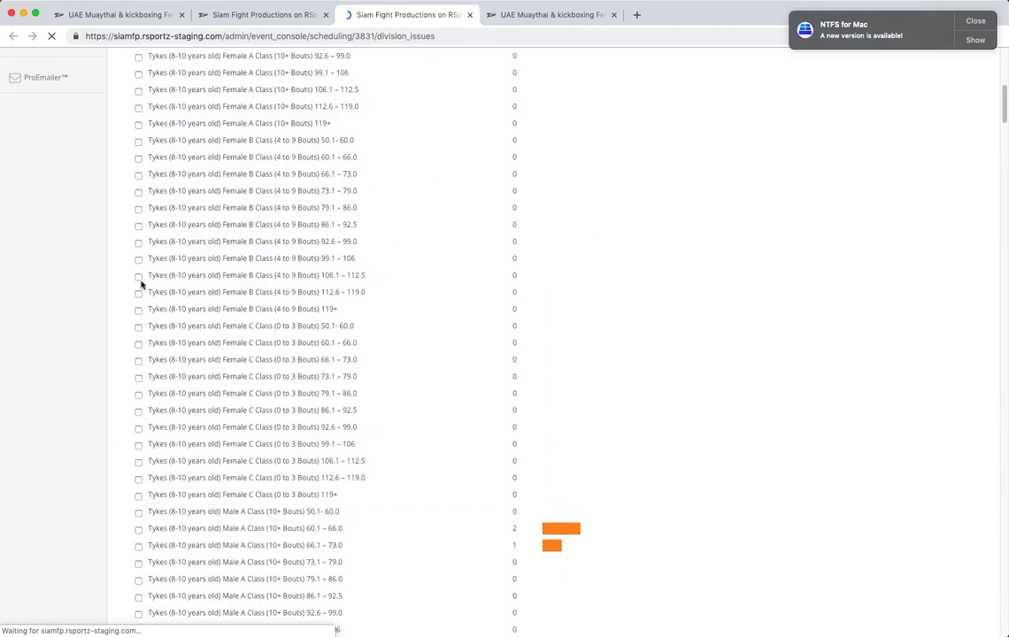
left_click(439, 380)
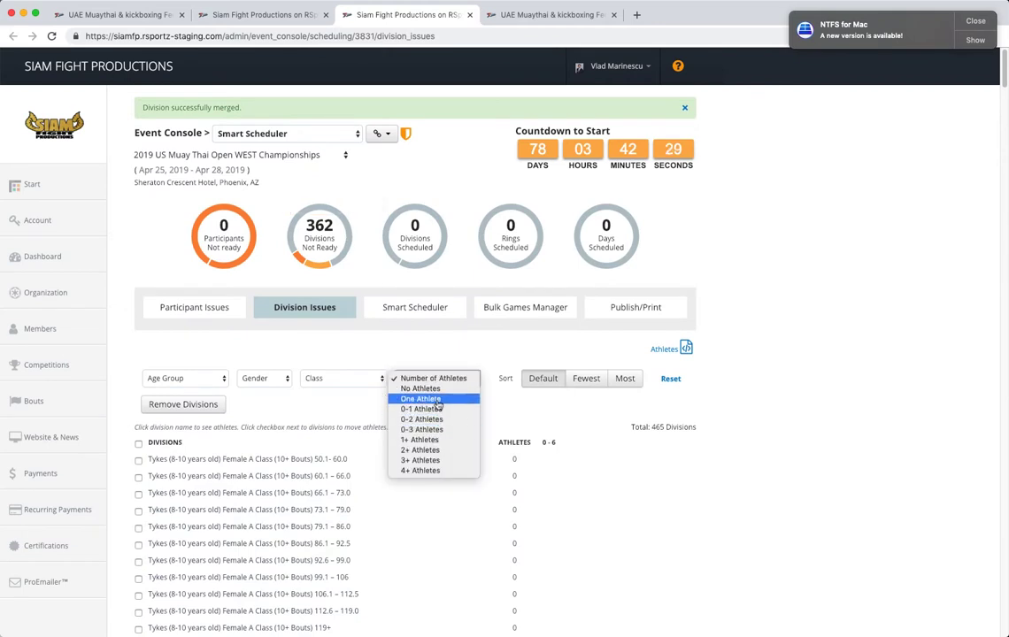
left_click(422, 399)
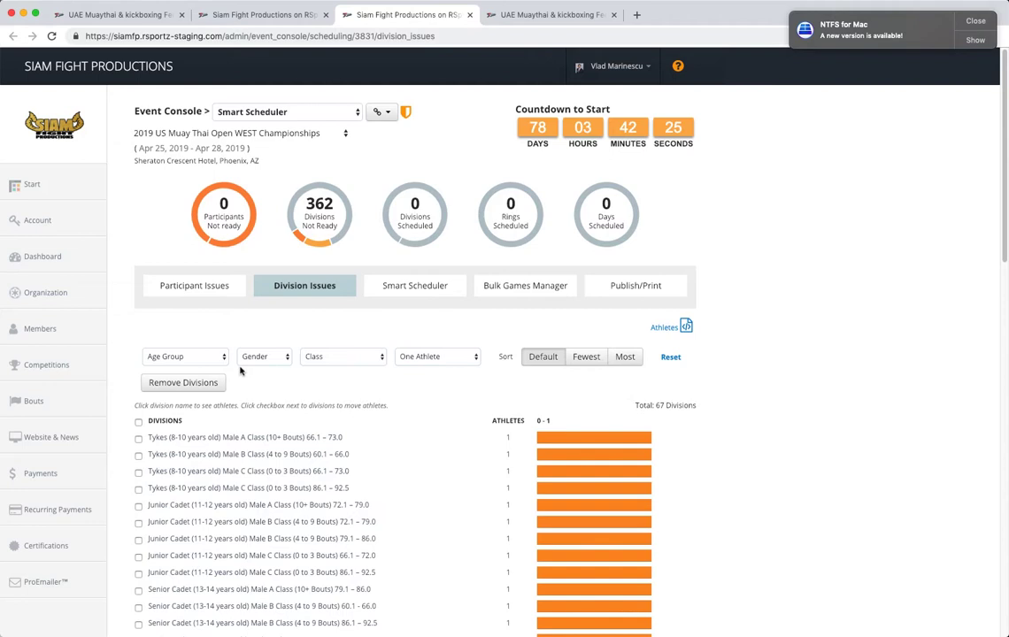
Select the four Tykes (8-10 years old) Male divisions at the start of the list for transfer.
scroll(211, 419, "down", 5)
left_click(138, 207)
left_click(138, 256)
left_click(139, 274)
left_click(138, 290)
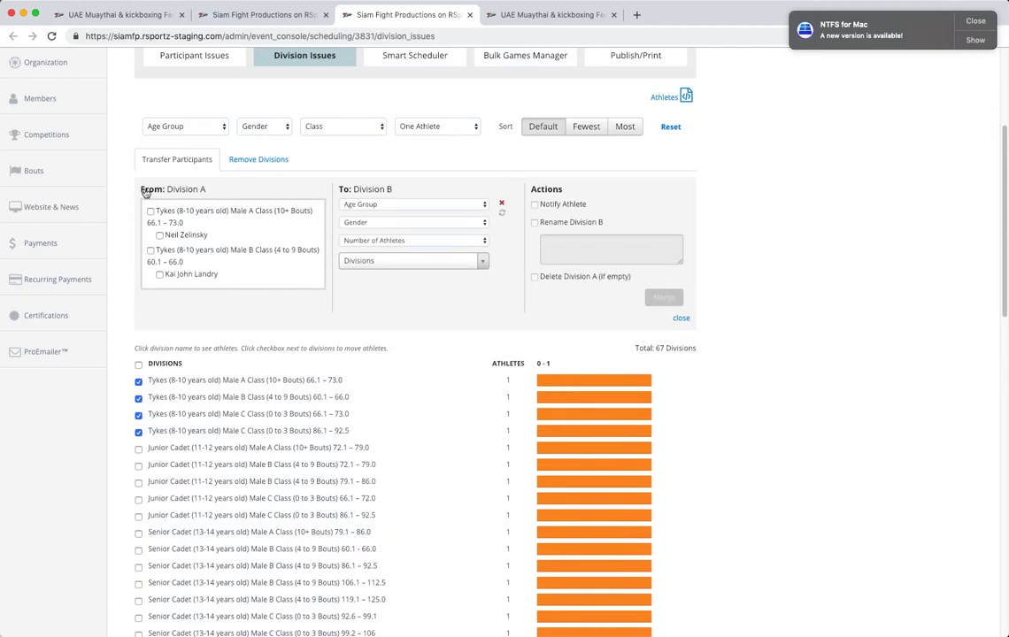
Mark all four Tykes (8-10 years old) Male divisions in Division A, with their athletes, for transfer.
left_click(150, 211)
left_click(150, 250)
left_click(151, 290)
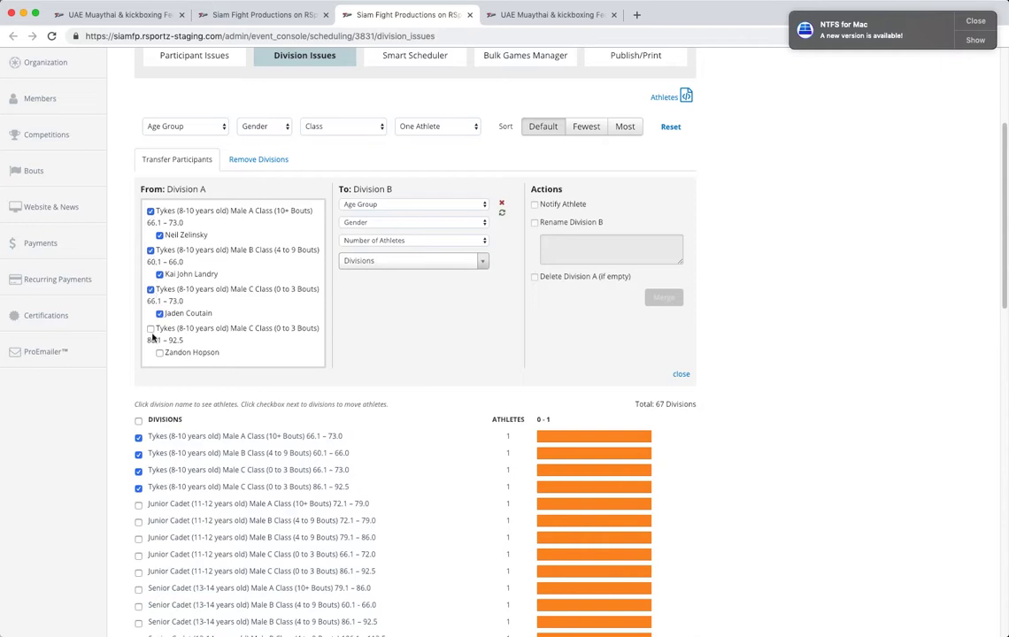
left_click(150, 330)
Filter Division B to Pee-wee (8-10 years old) and Male, and choose Tykes (8-10 years old) Male C Class (0 to 3 Bouts) 73.1 – 79.0.
left_click(390, 205)
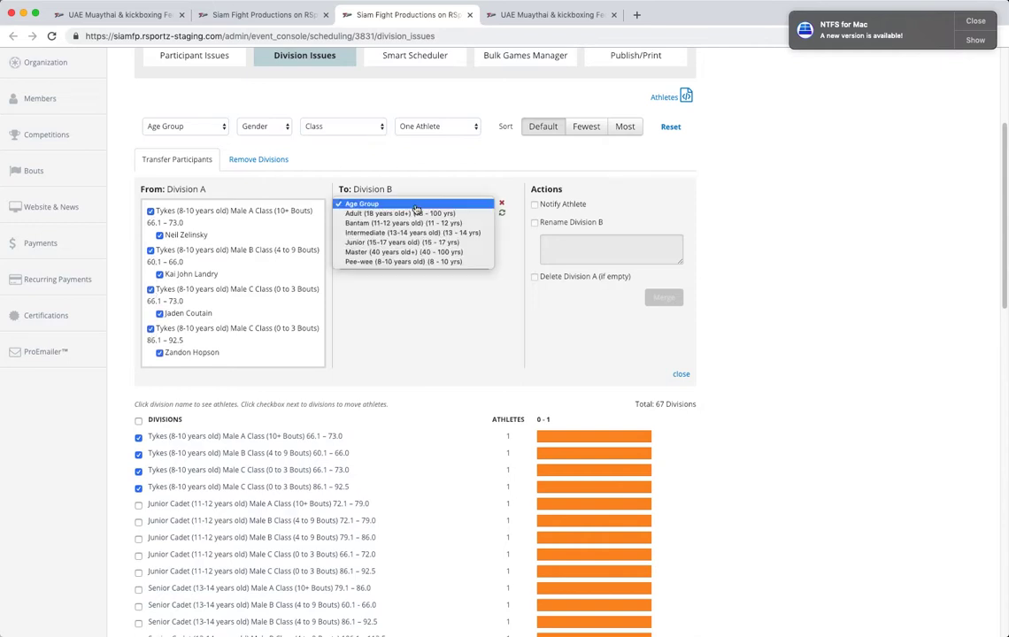
left_click(425, 252)
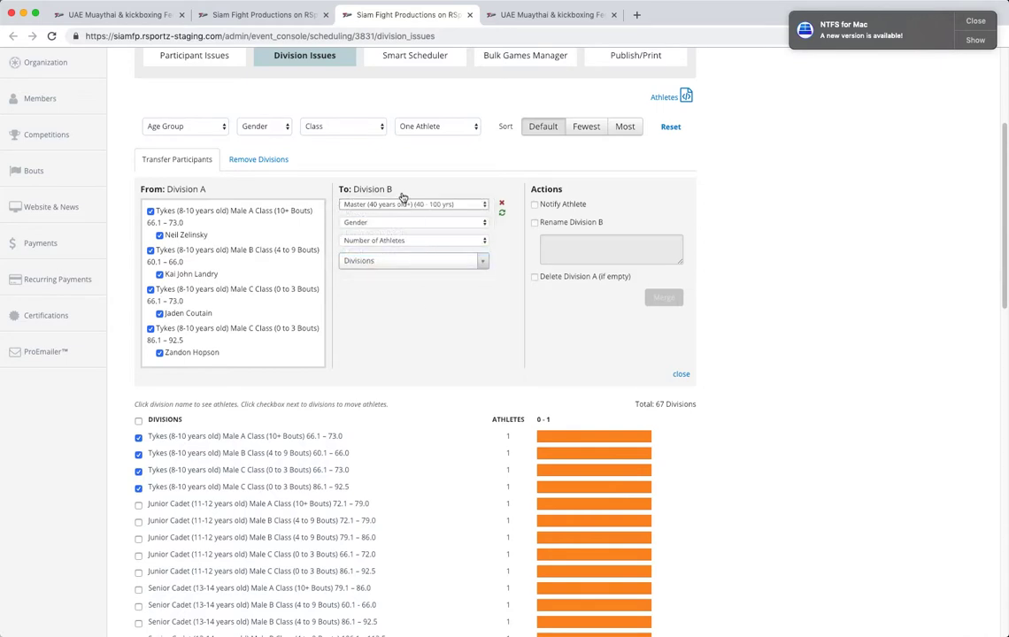
left_click(401, 204)
left_click(390, 195)
left_click(399, 232)
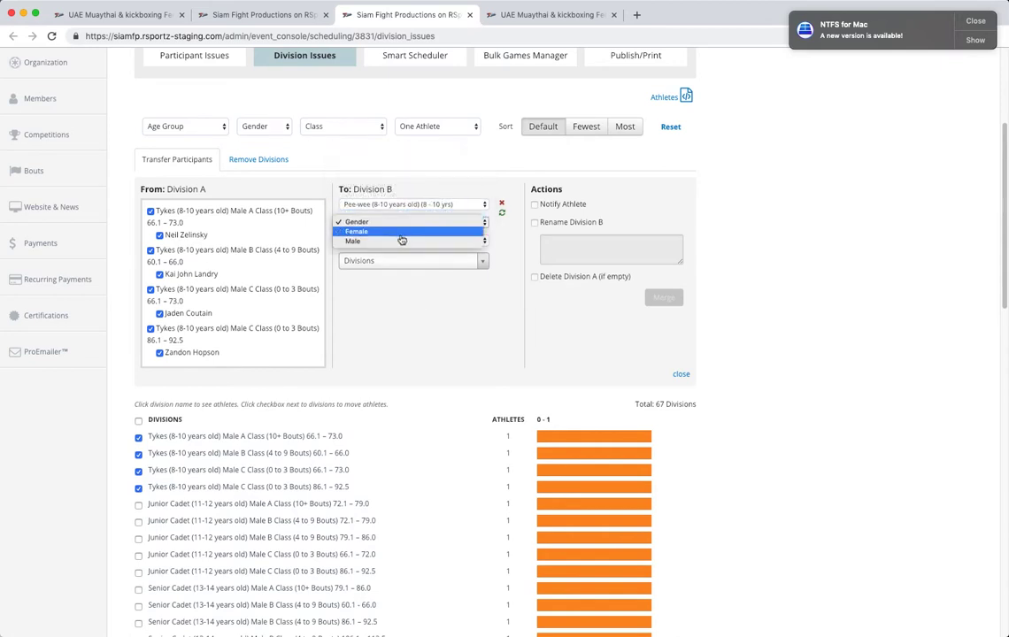
left_click(401, 243)
left_click(377, 261)
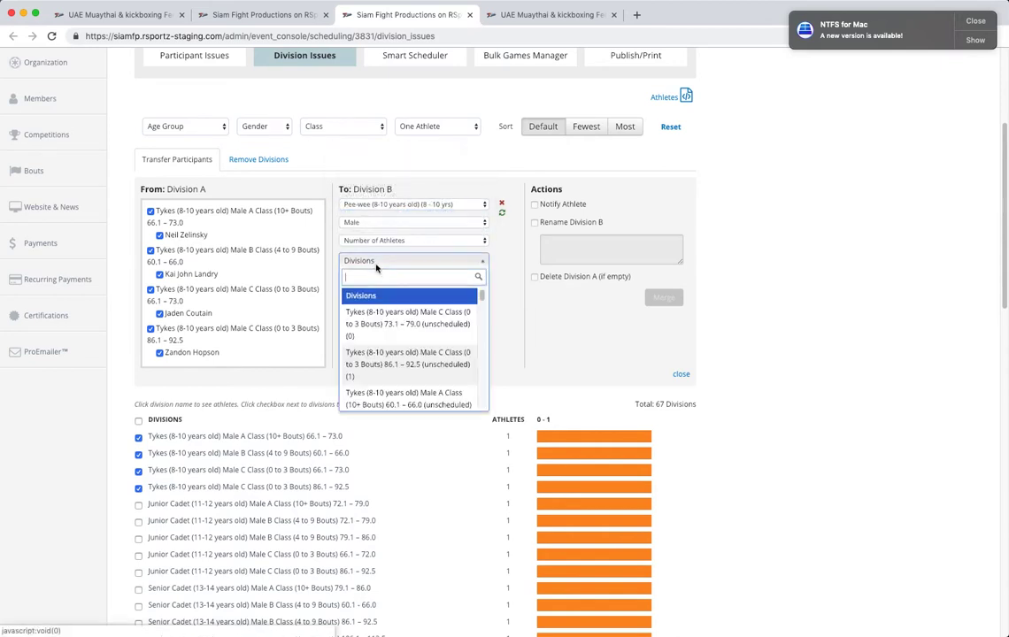
left_click(404, 319)
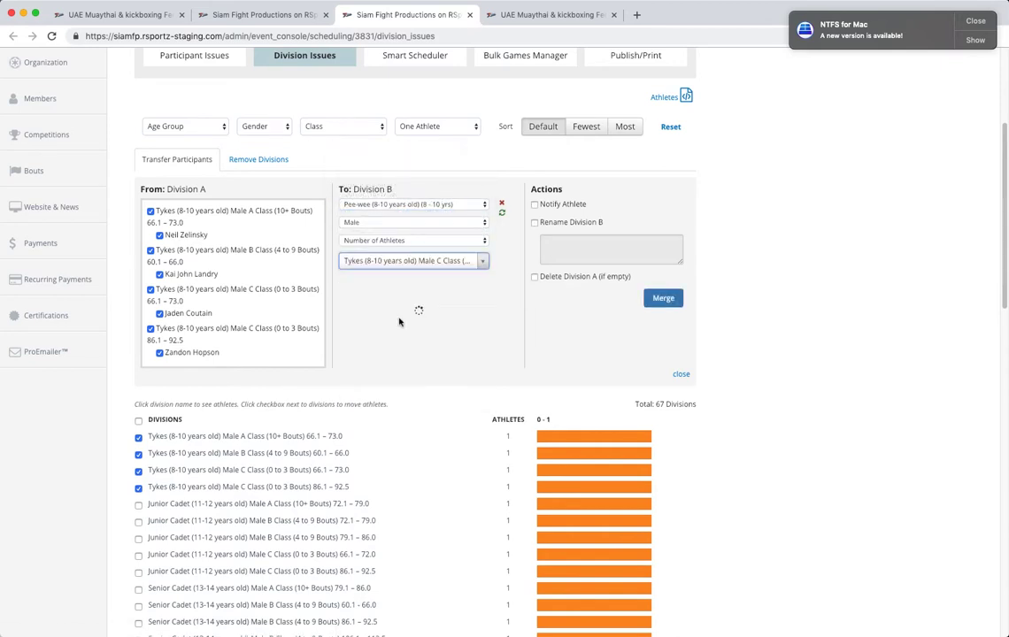
Merge the divisions with Division B renamed as CATCH Tykes (8-10 years old) Male C Class (0 to 3 Bouts) 73.1 – 79.0.
left_click(535, 223)
left_click(544, 246)
type("CATCH Tykes (8-10 years old) Male C Class (0 to 3 Bouts) 73.1 – 79.0")
left_click(664, 299)
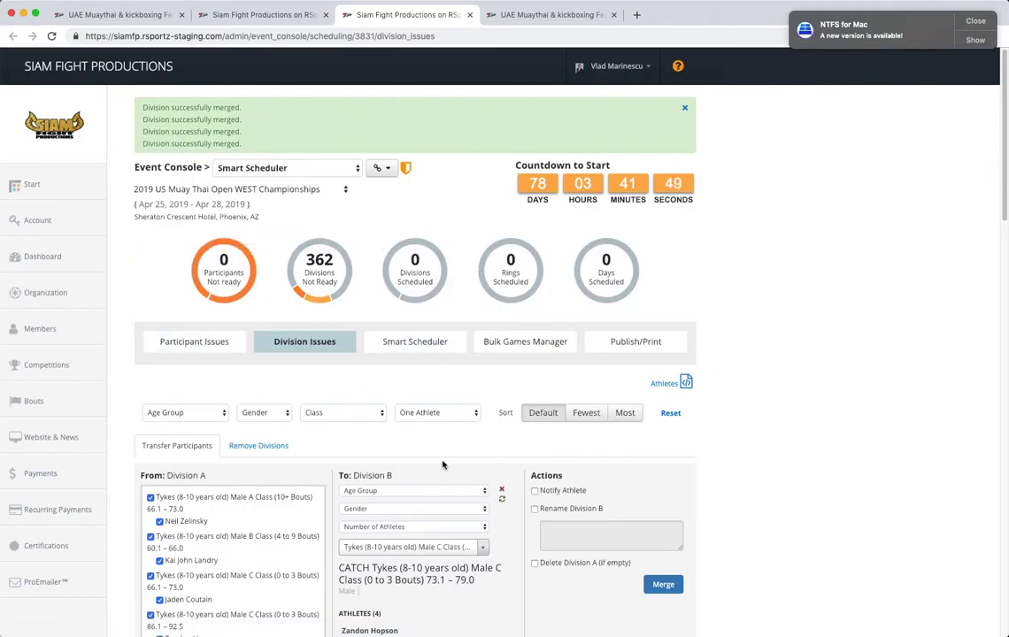
Filter the list to divisions with No Athletes and remove all 365 empty divisions from the tournament.
left_click(431, 415)
left_click(423, 403)
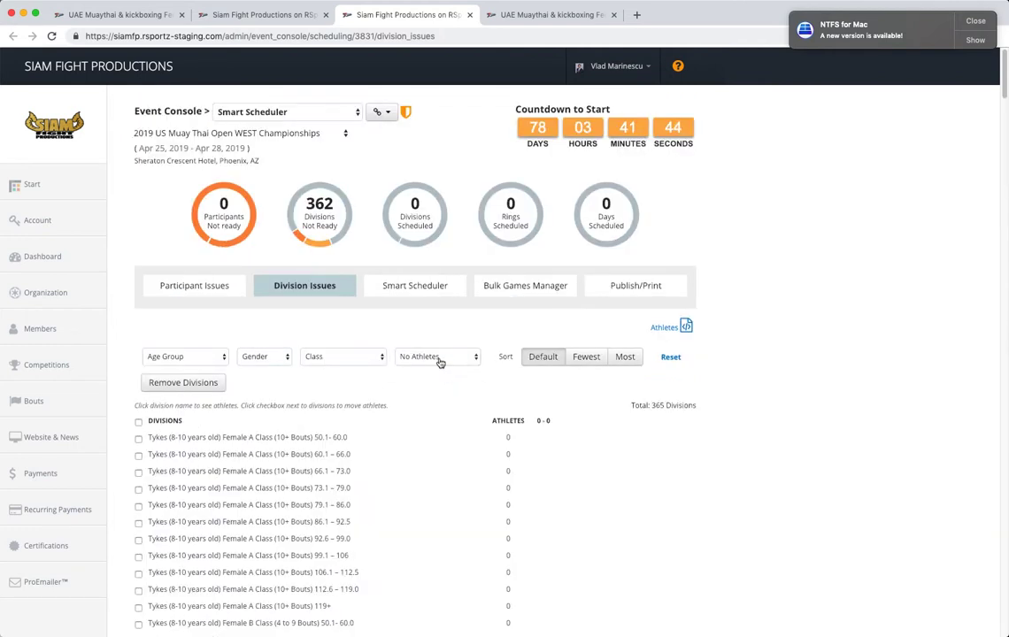
left_click(177, 383)
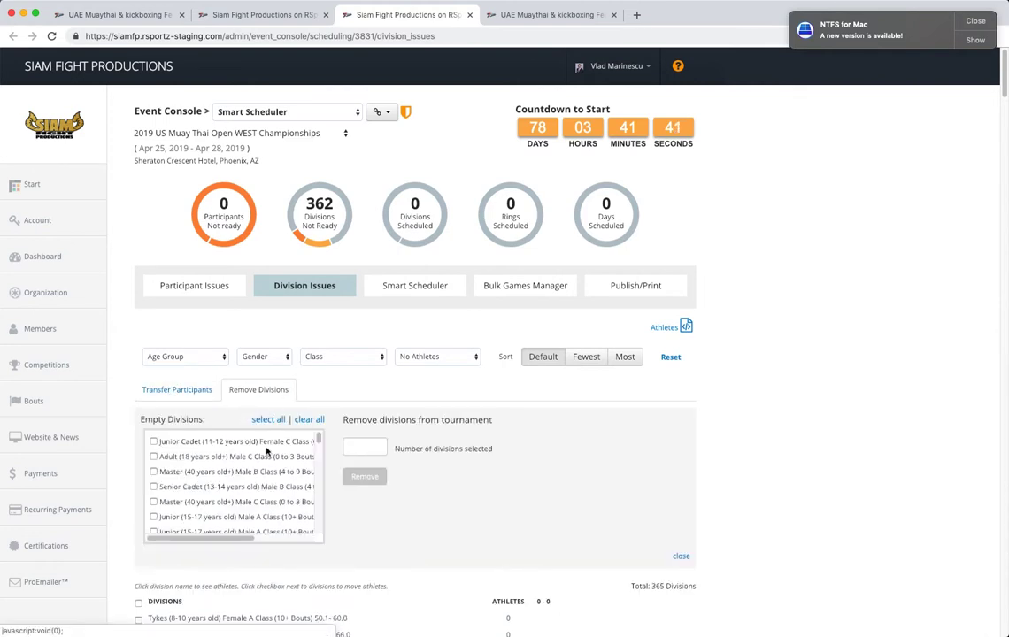
left_click(268, 421)
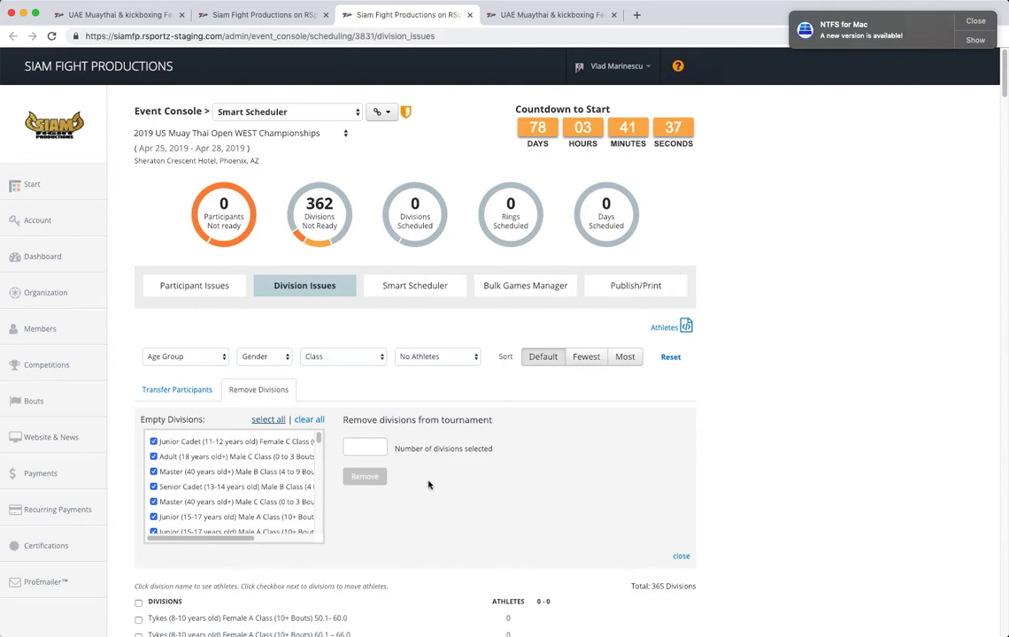
left_click(360, 447)
type("365")
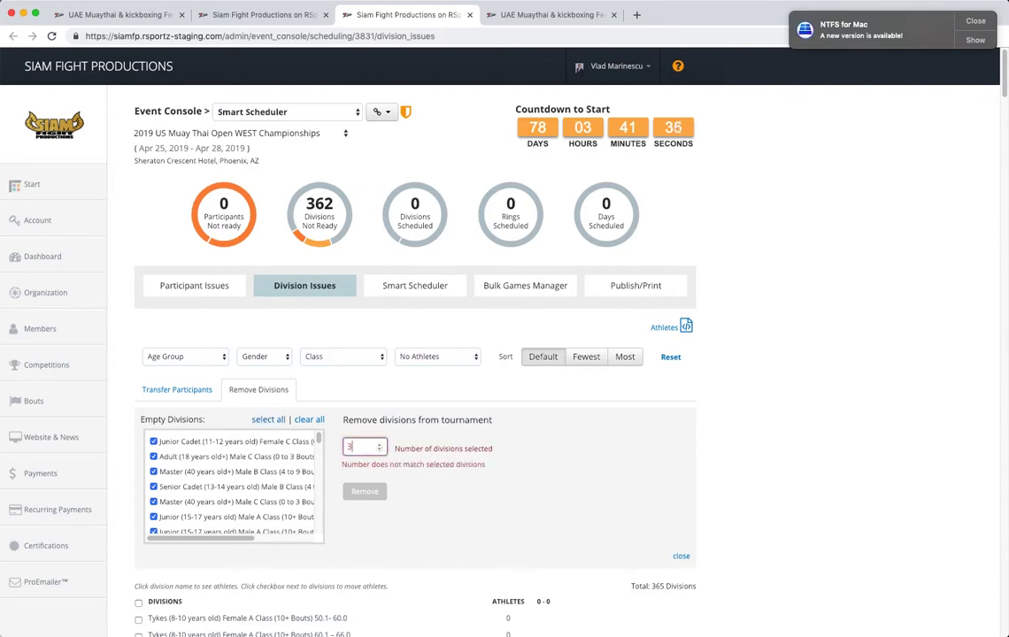
left_click(365, 477)
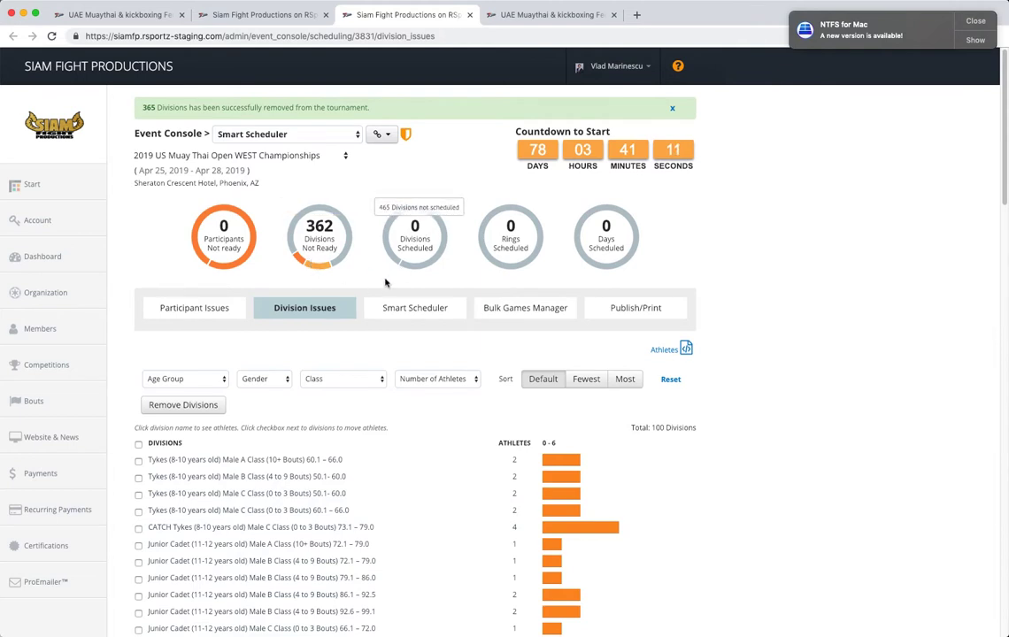
In the Smart Scheduler, set games to begin on 4/26/2019 and include Ring 1 and Ring 2 of the Sheraton Crescent Hotel.
left_click(407, 315)
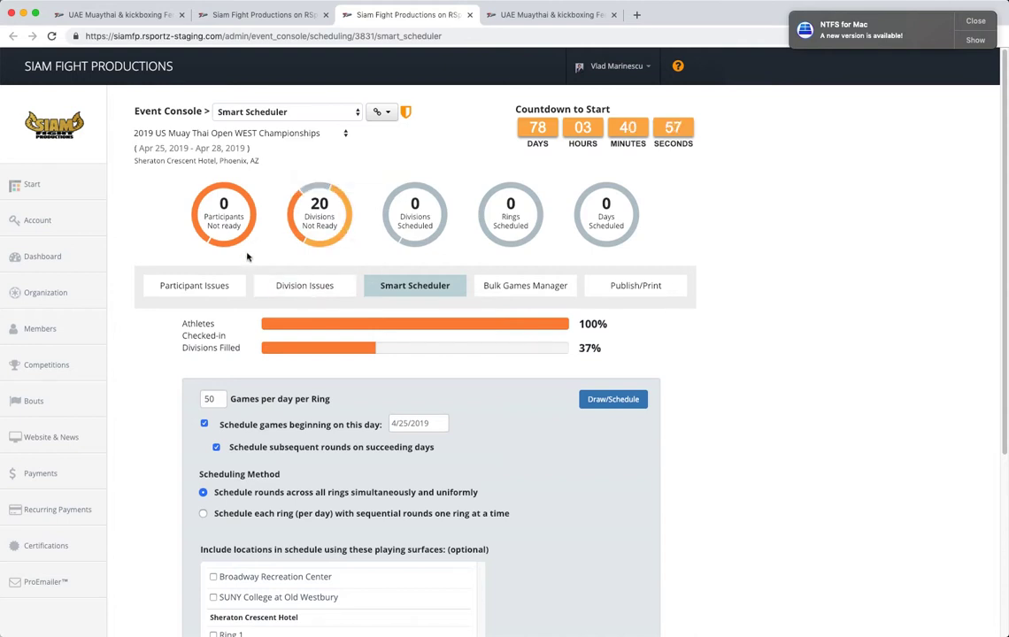
scroll(287, 298, "down", 5)
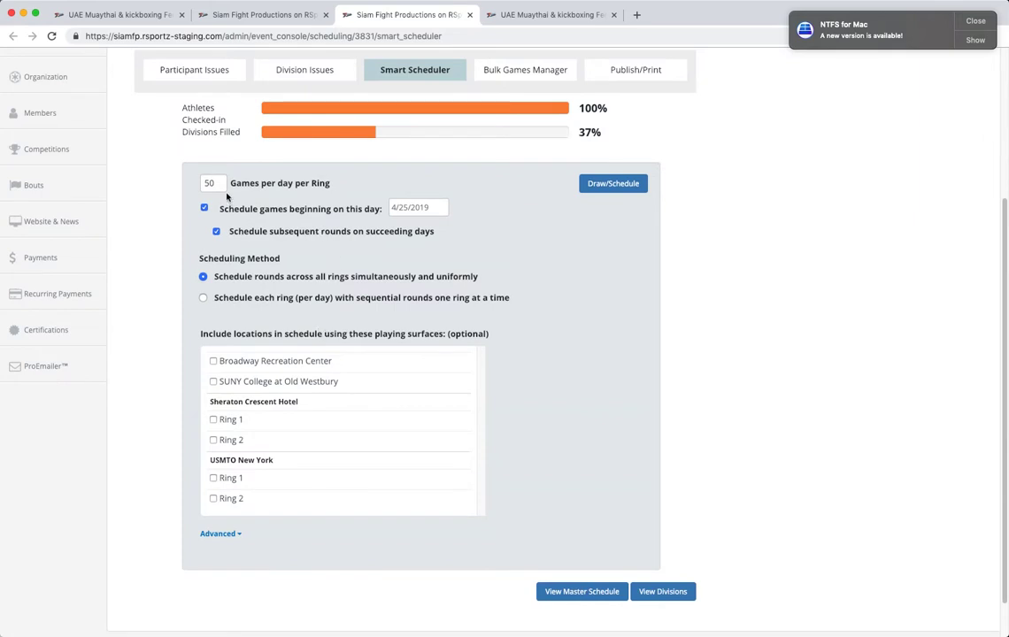
left_click(411, 208)
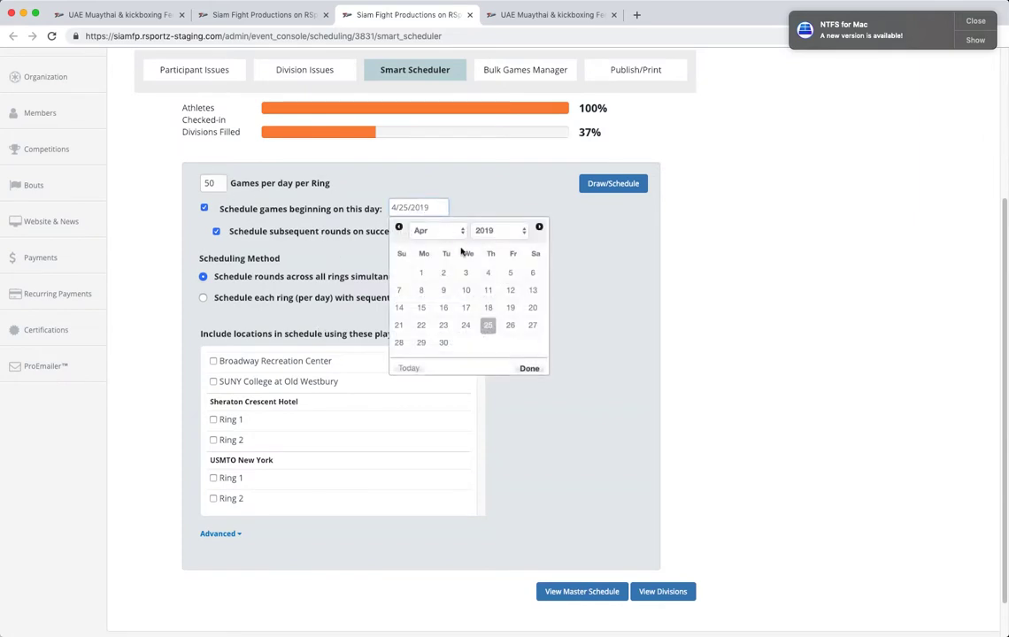
left_click(510, 325)
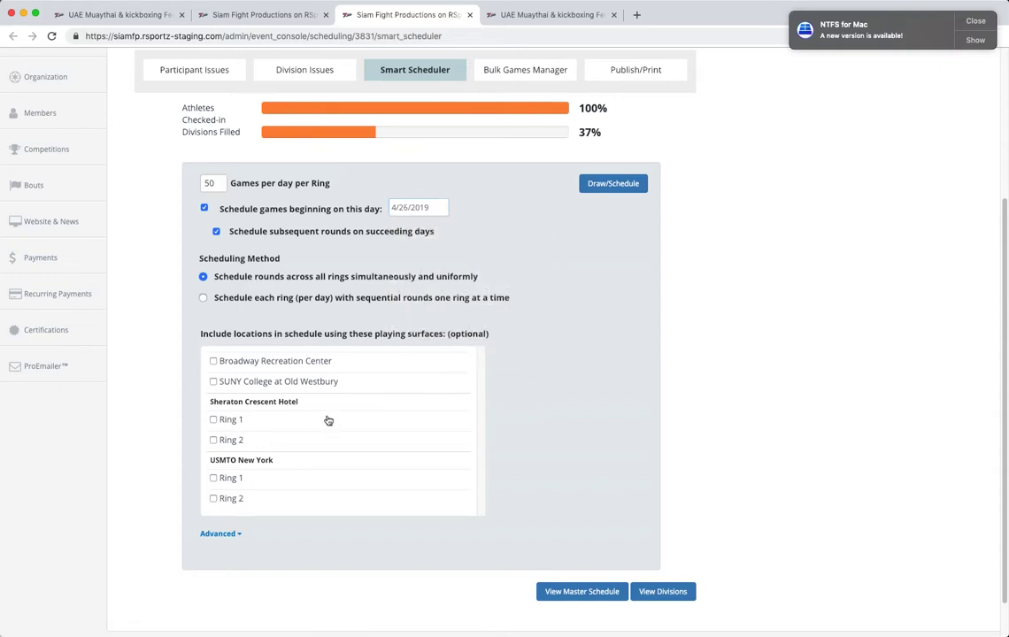
scroll(217, 390, "down", 1)
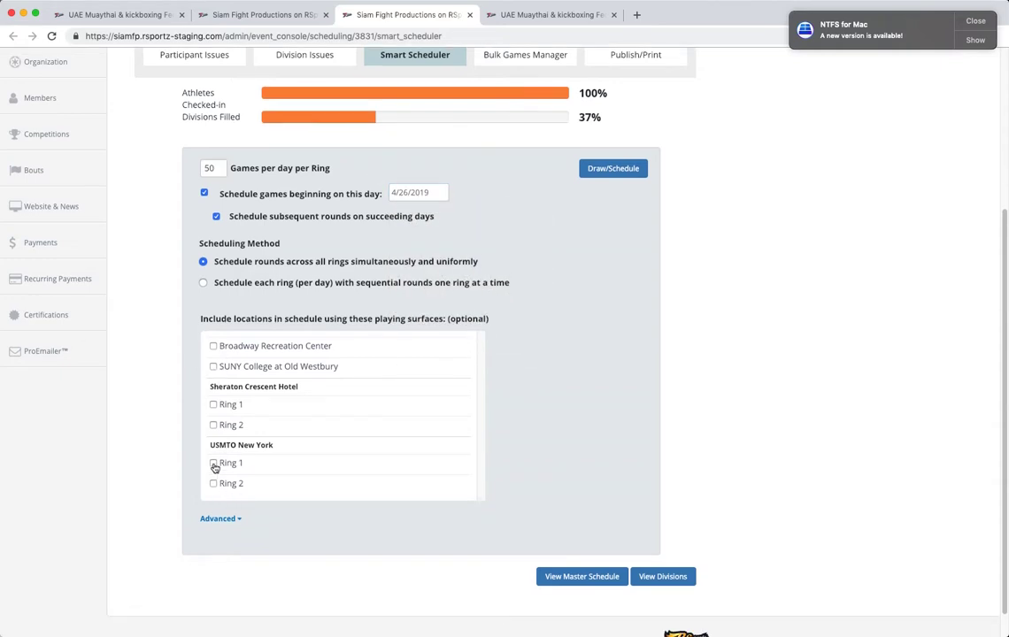
left_click(213, 404)
left_click(214, 425)
Set 20 games per day per ring, show the advanced options, and draw the schedule for all divisions.
double_click(212, 169)
type("20")
left_click(219, 519)
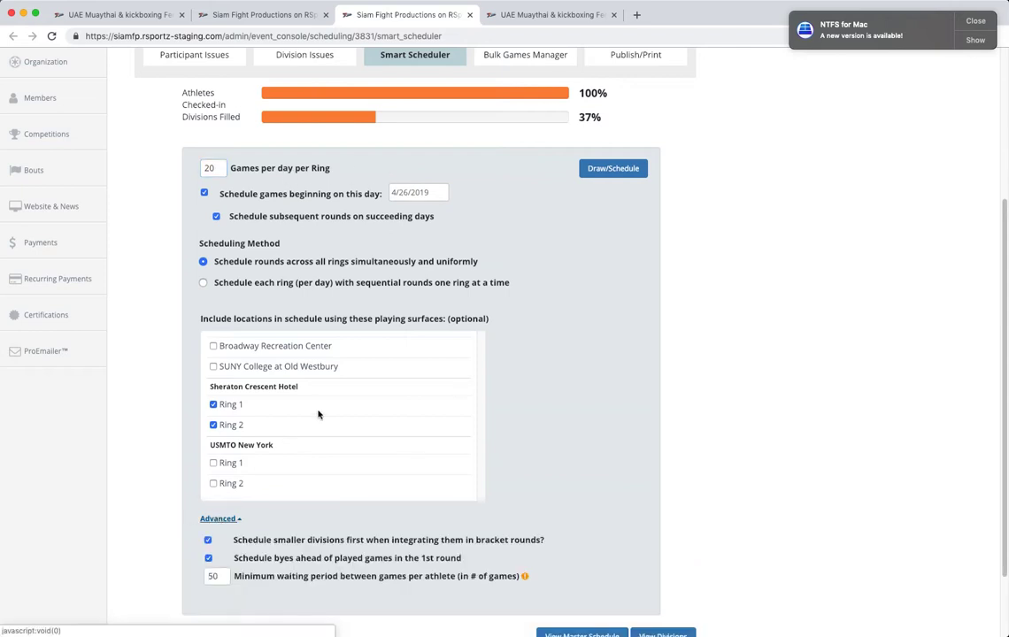
scroll(318, 413, "down", 1)
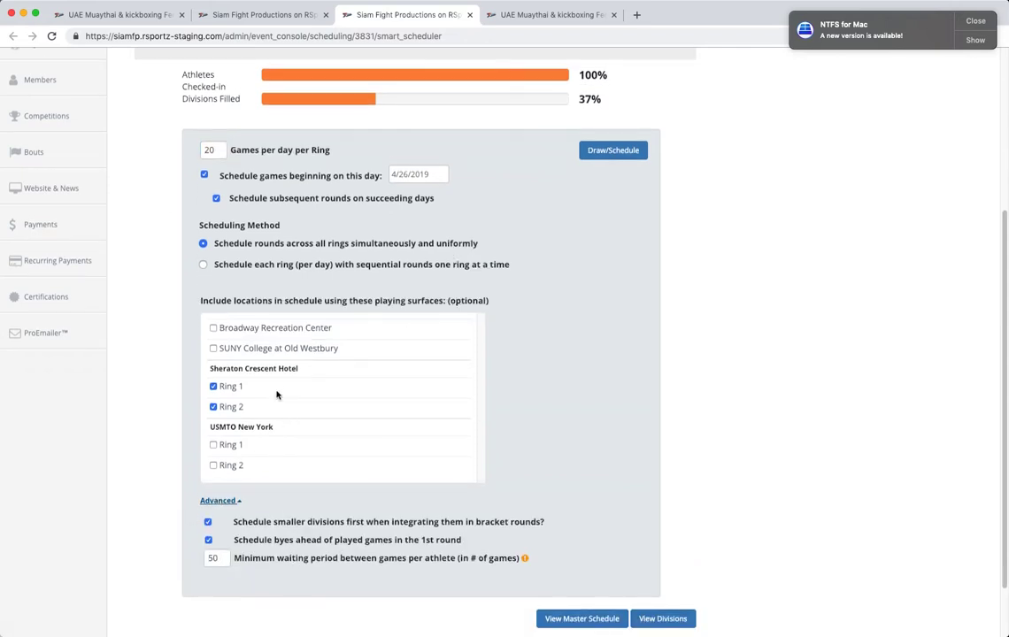
left_click(426, 564)
scroll(389, 531, "down", 1)
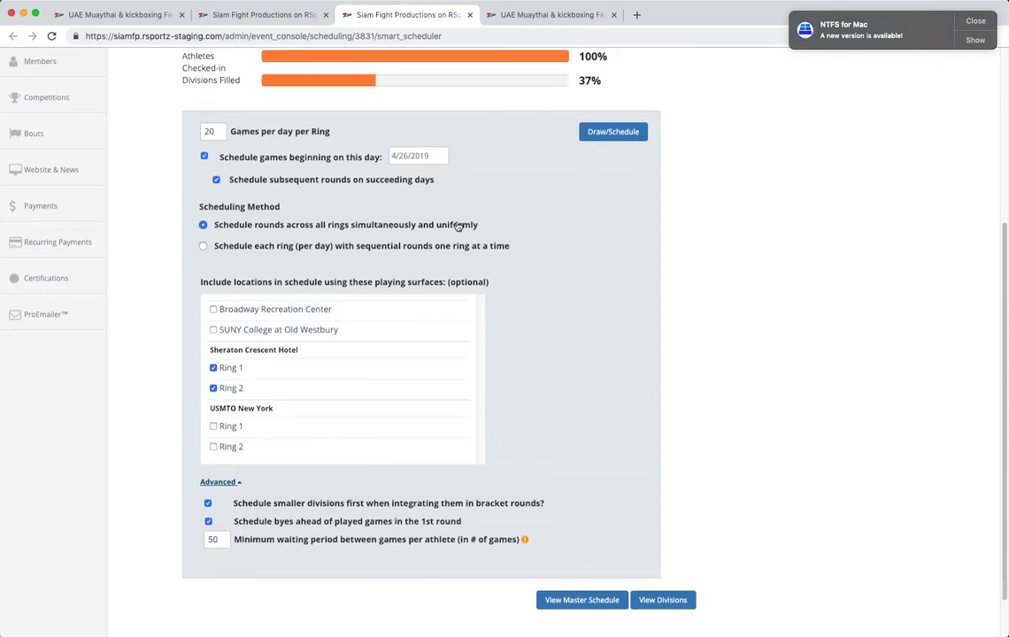
left_click(618, 134)
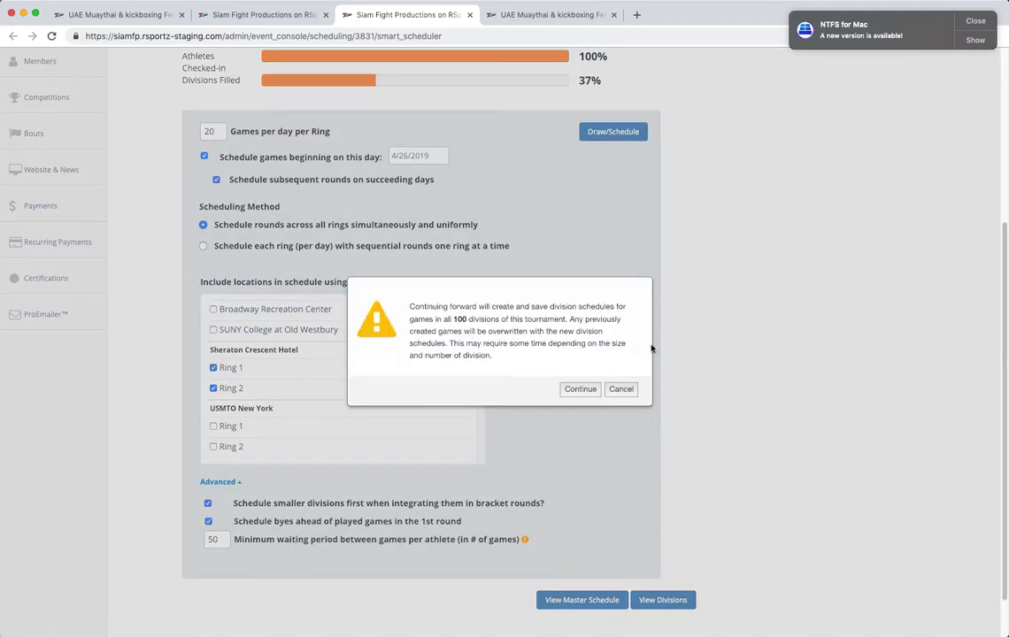
left_click(580, 390)
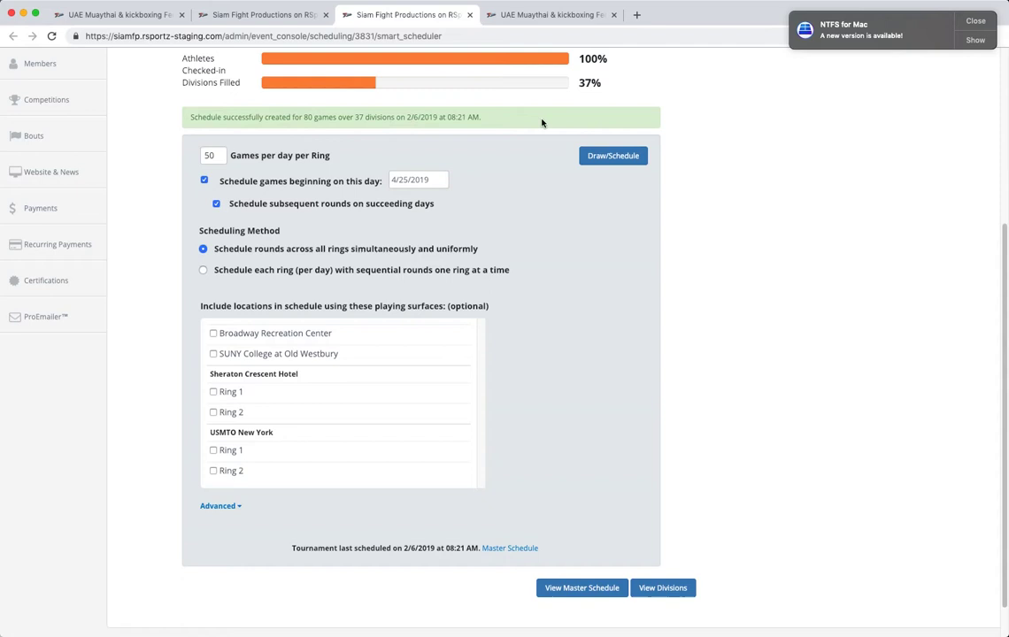
Open the Bulk Games Manager and examine how games are distributed across rings from Day 1 through Day 4.
scroll(547, 266, "up", 1)
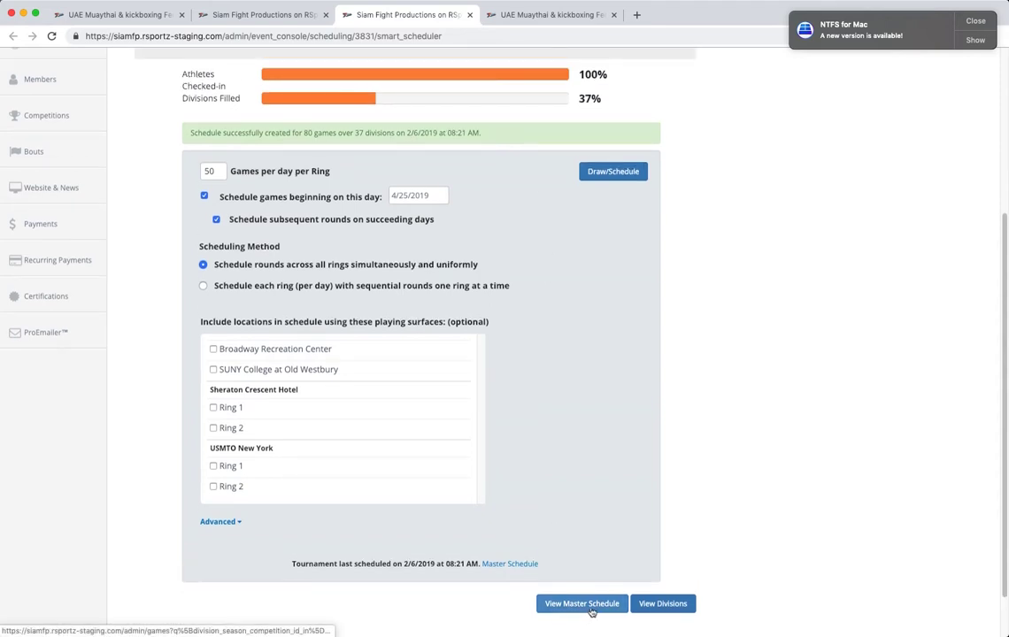
scroll(502, 264, "up", 3)
left_click(541, 154)
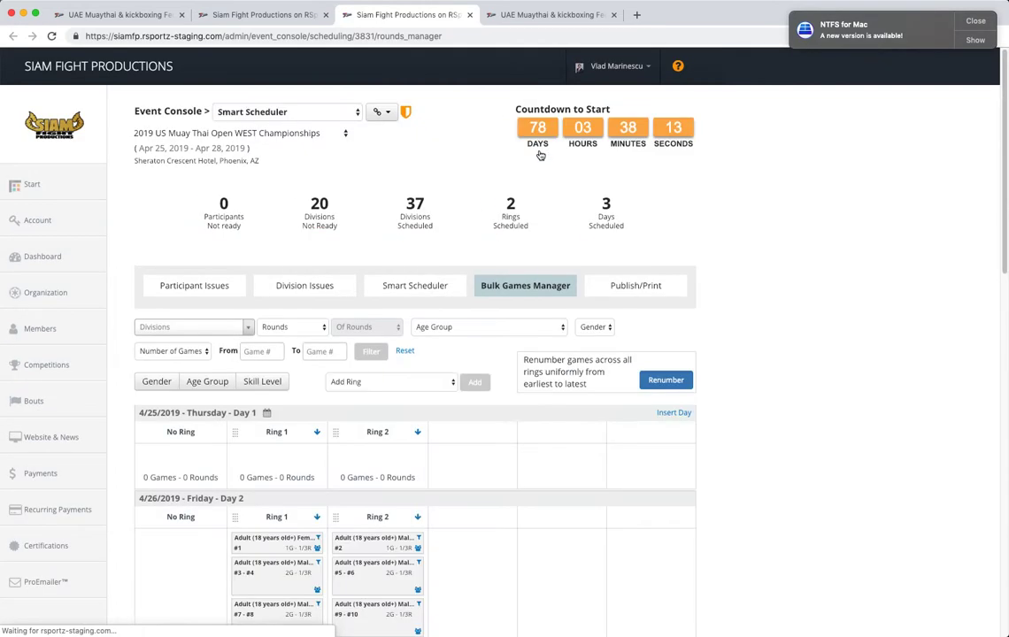
scroll(191, 309, "down", 4)
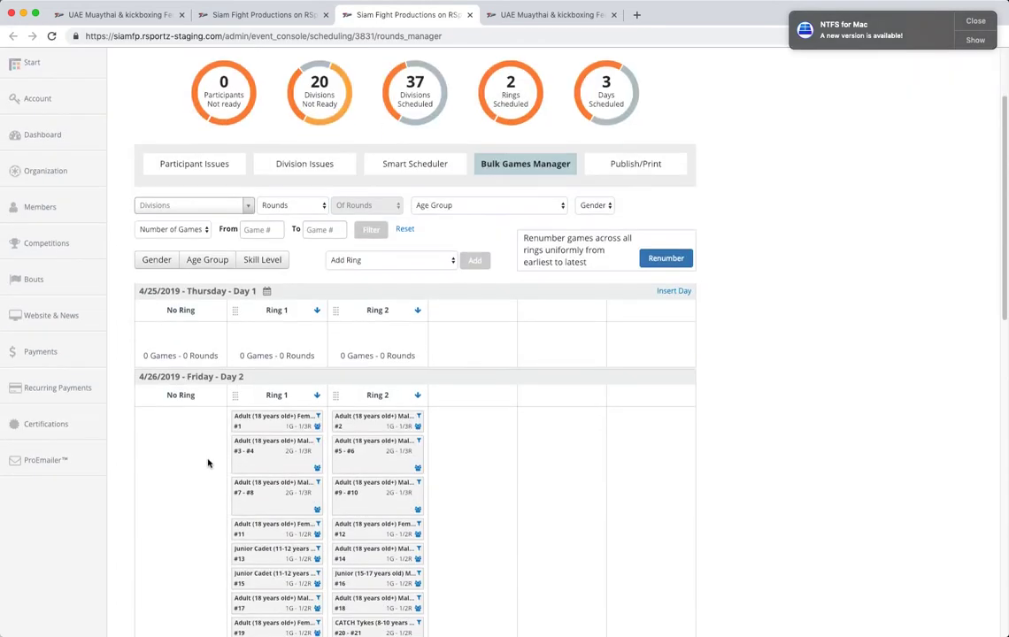
scroll(274, 409, "down", 1)
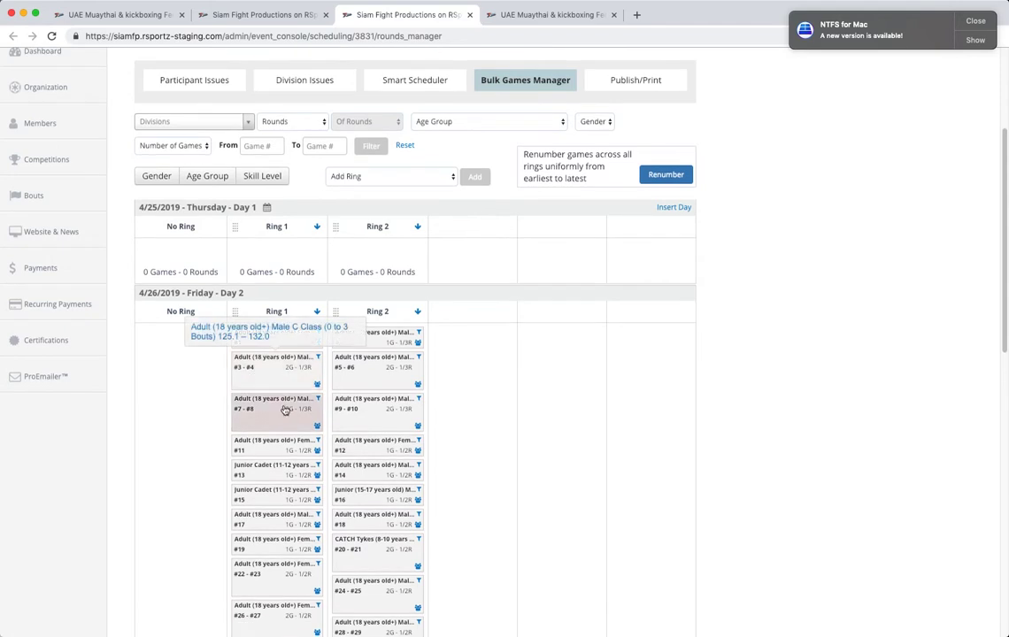
scroll(396, 363, "down", 4)
scroll(395, 363, "down", 10)
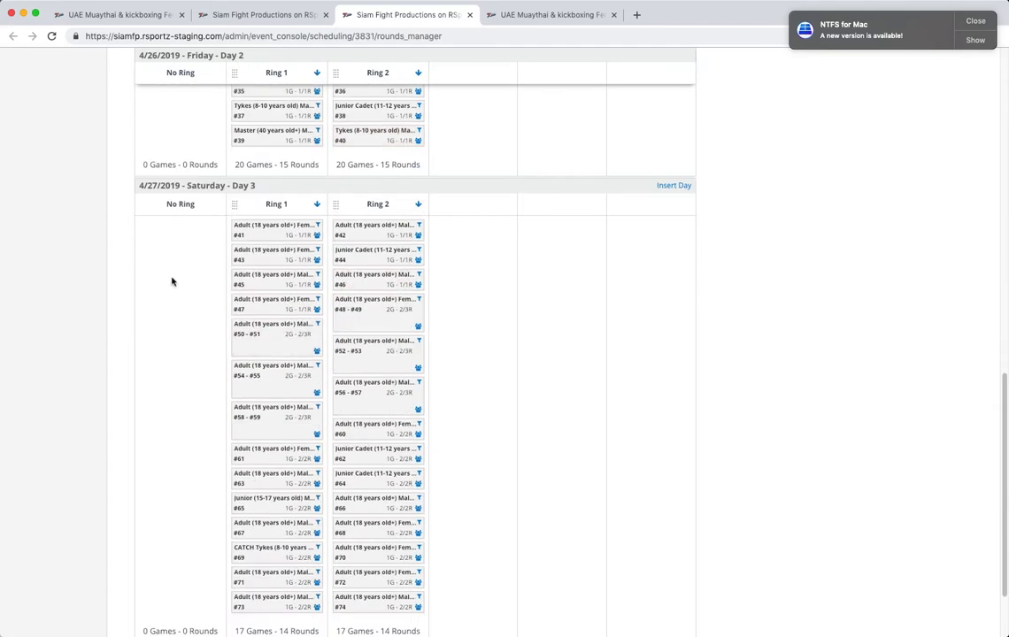
scroll(339, 376, "down", 2)
scroll(329, 356, "up", 20)
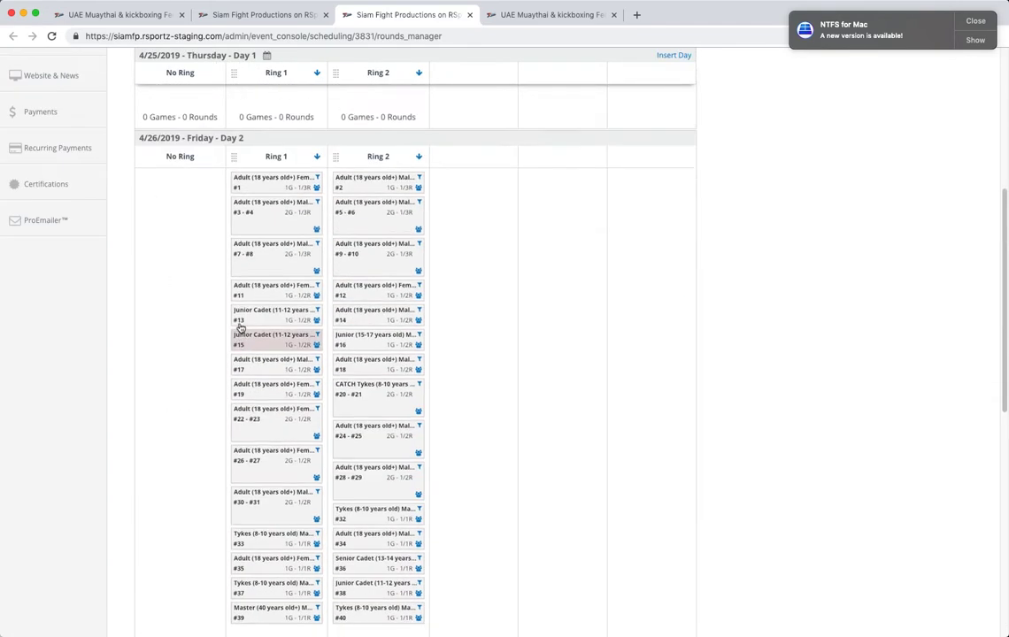
scroll(274, 326, "up", 4)
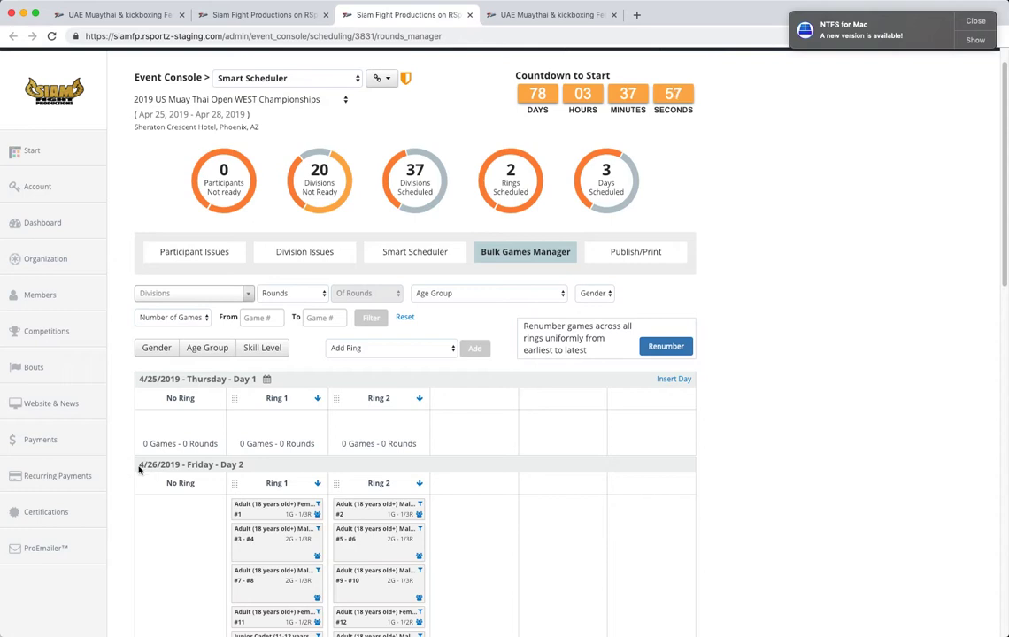
scroll(434, 452, "down", 5)
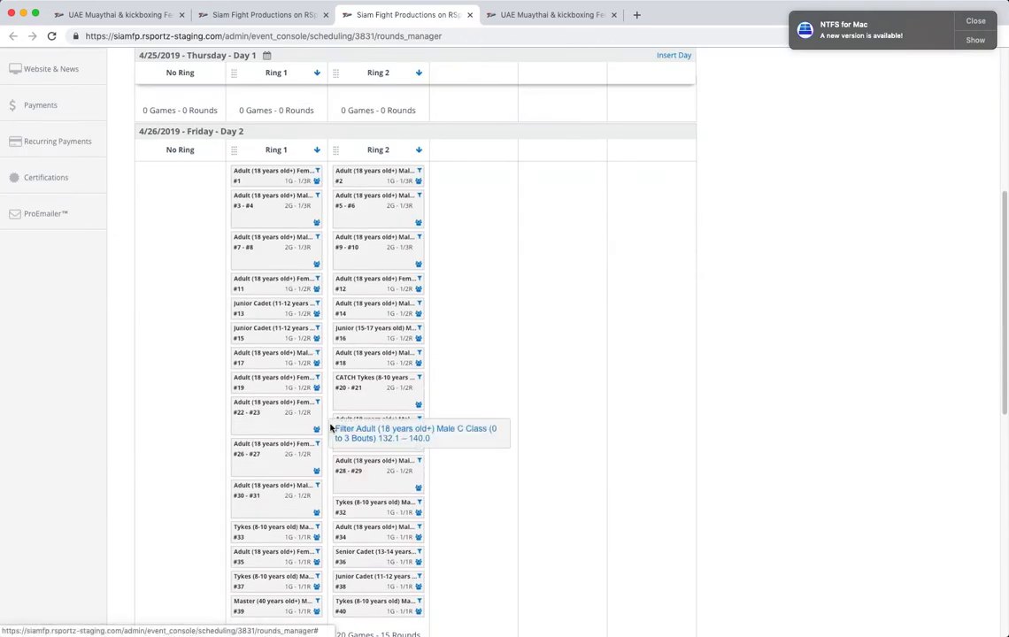
scroll(328, 425, "down", 4)
left_click_drag(323, 421, 332, 466)
scroll(331, 467, "down", 4)
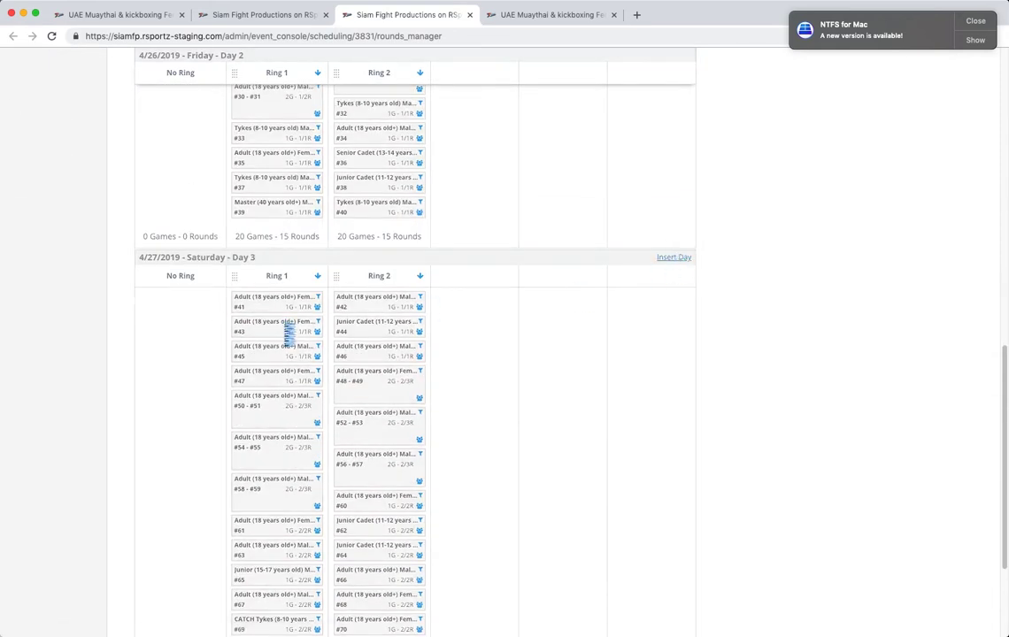
scroll(286, 324, "down", 1)
scroll(292, 341, "down", 4)
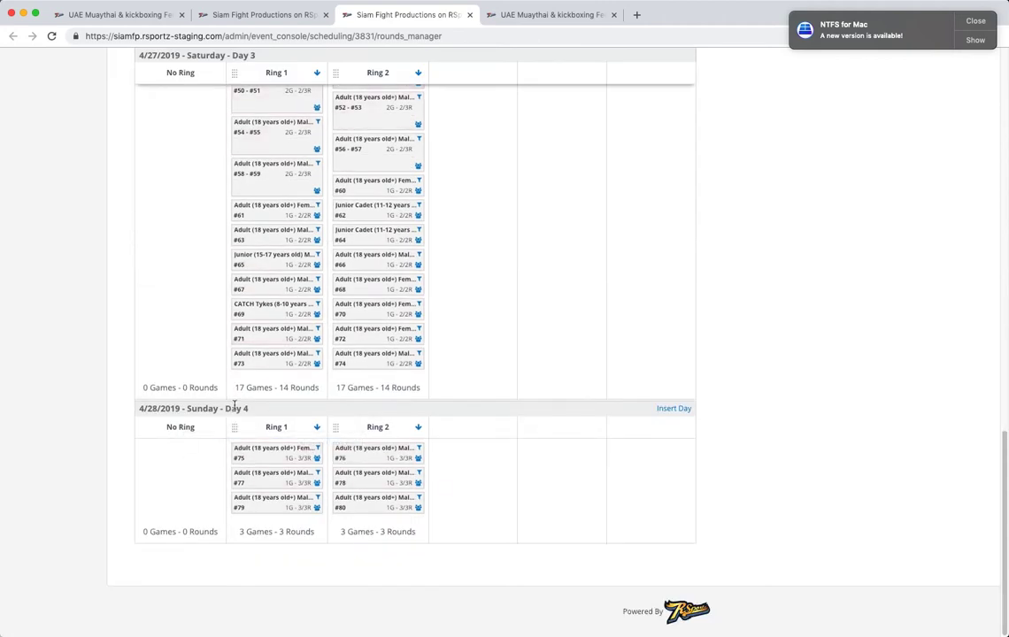
scroll(255, 422, "up", 15)
scroll(251, 418, "up", 3)
Move game #77 ahead of game #75 in Ring 1 on Sunday, Day 4.
scroll(251, 418, "down", 18)
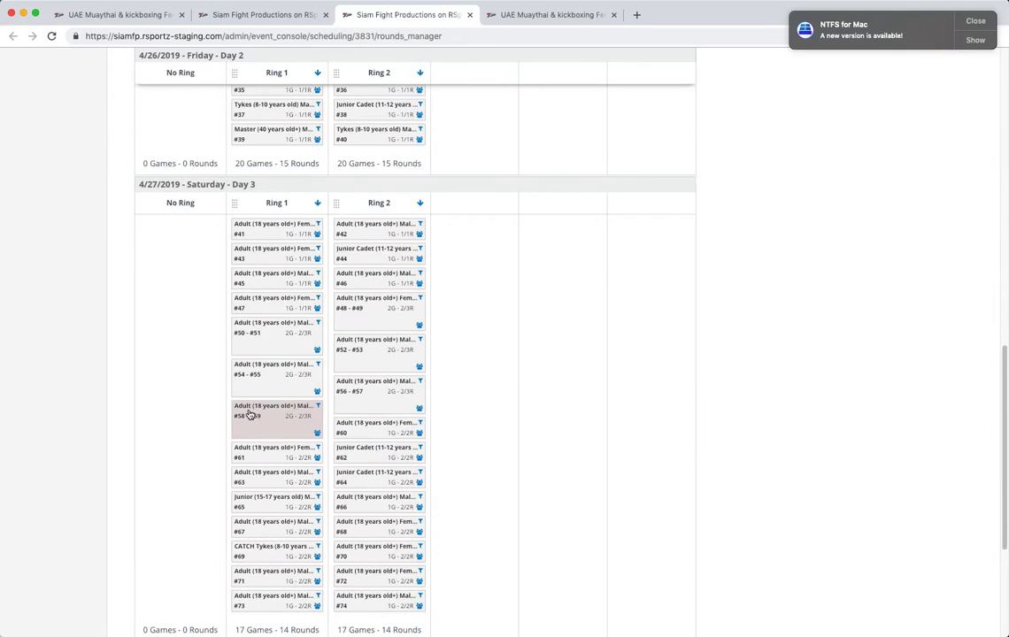
mouse_move(290, 460)
left_mouse_down()
mouse_move(292, 359)
mouse_move(288, 496)
mouse_move(285, 447)
left_mouse_up()
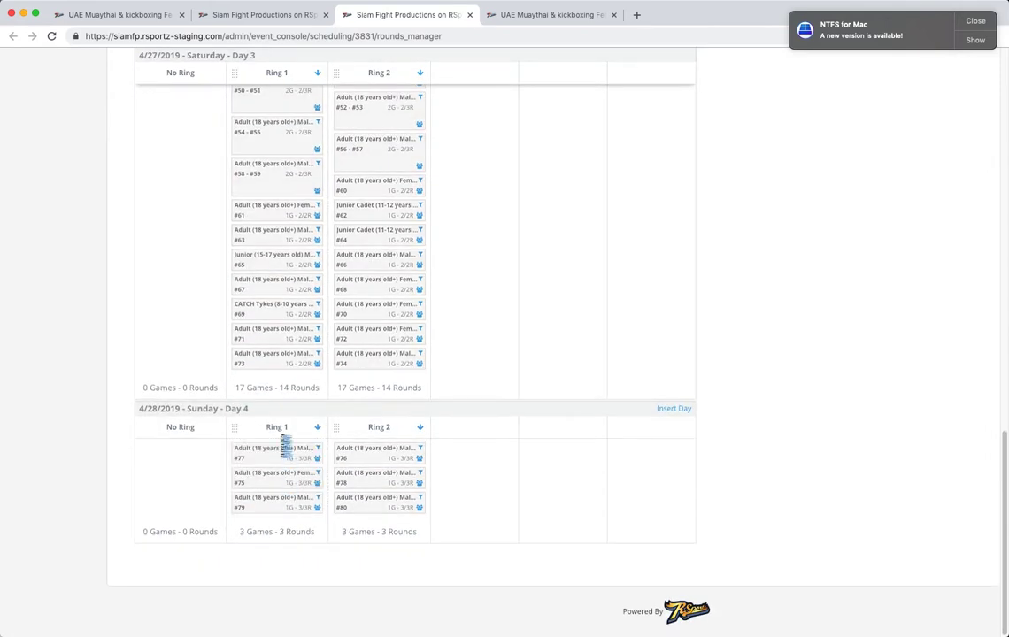
scroll(253, 442, "up", 10)
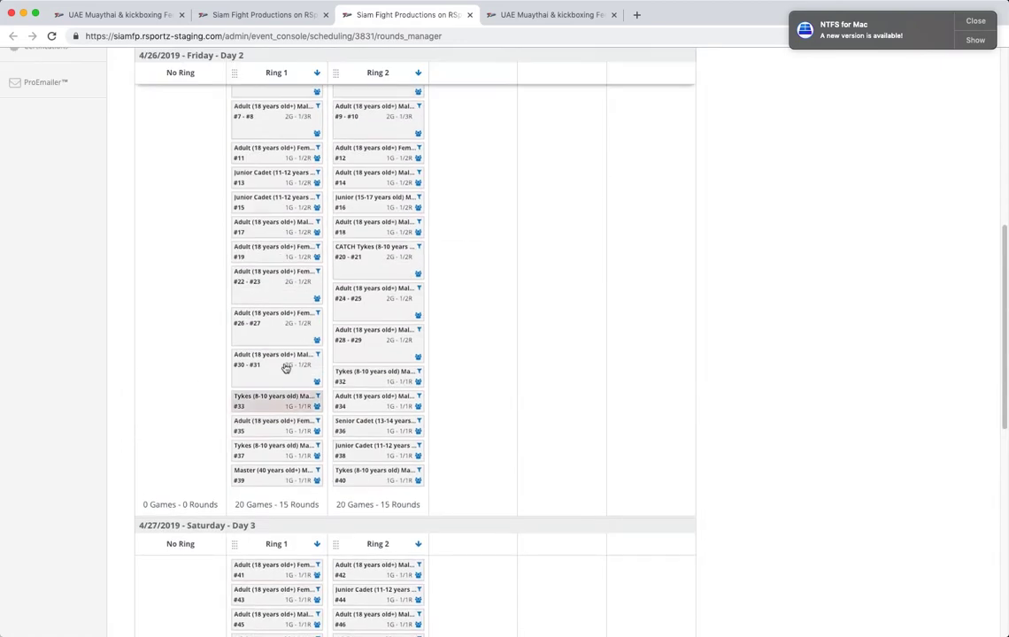
Filter the schedule to game #1's division and move its games #48 - #49 to Ring 1 on Saturday, Day 3.
scroll(345, 478, "up", 5)
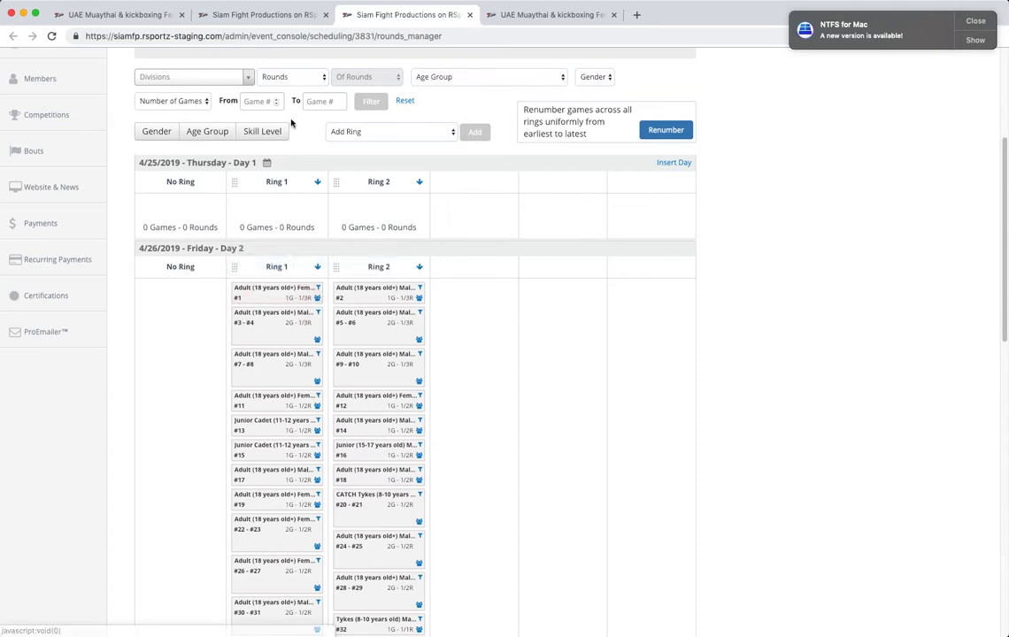
scroll(246, 133, "up", 2)
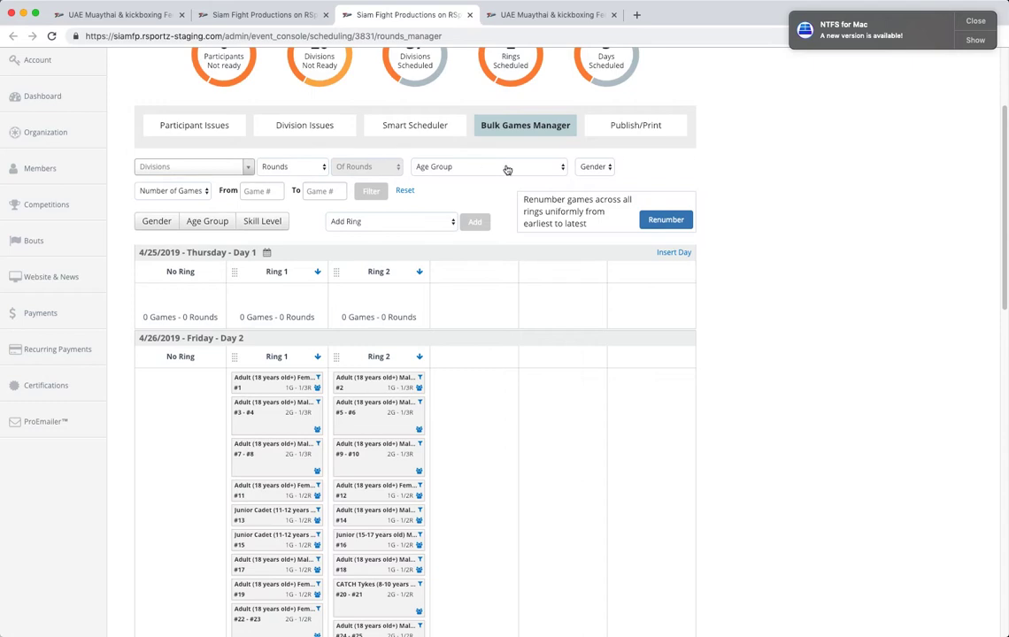
scroll(297, 336, "down", 2)
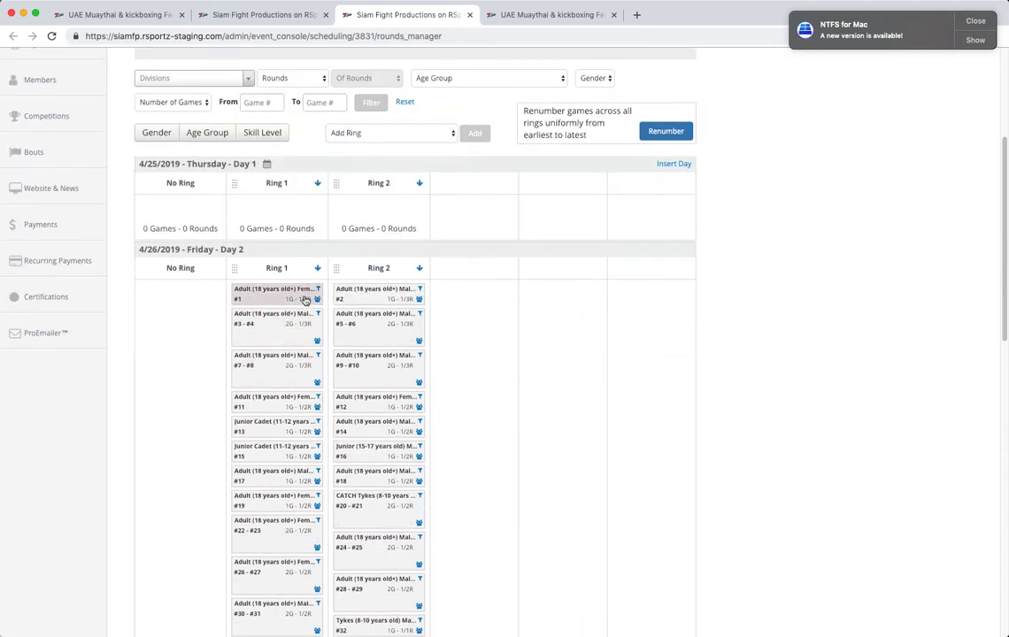
left_click(319, 289)
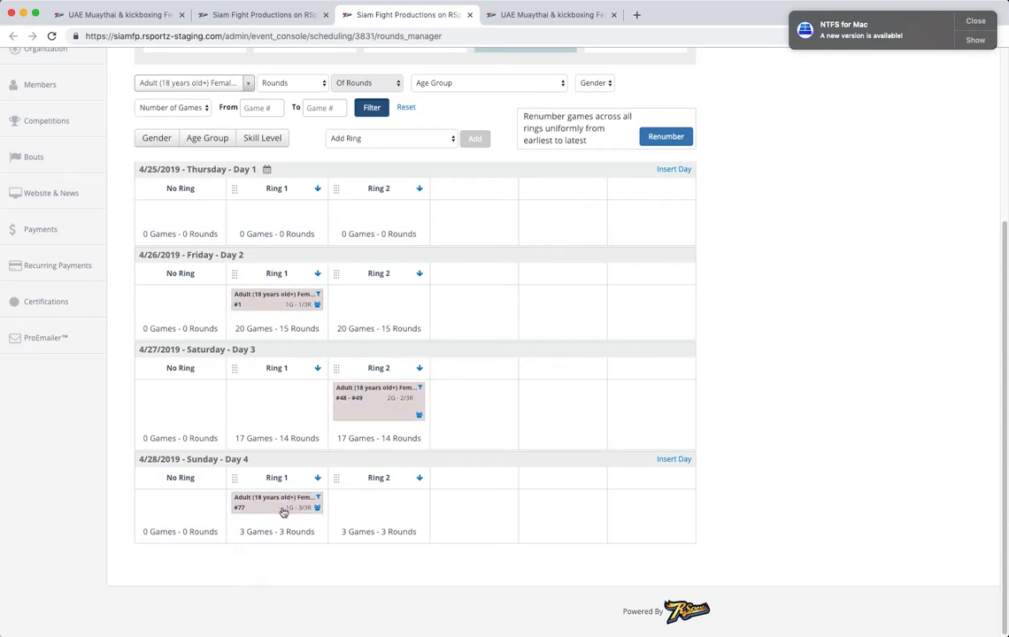
left_click_drag(375, 408, 277, 432)
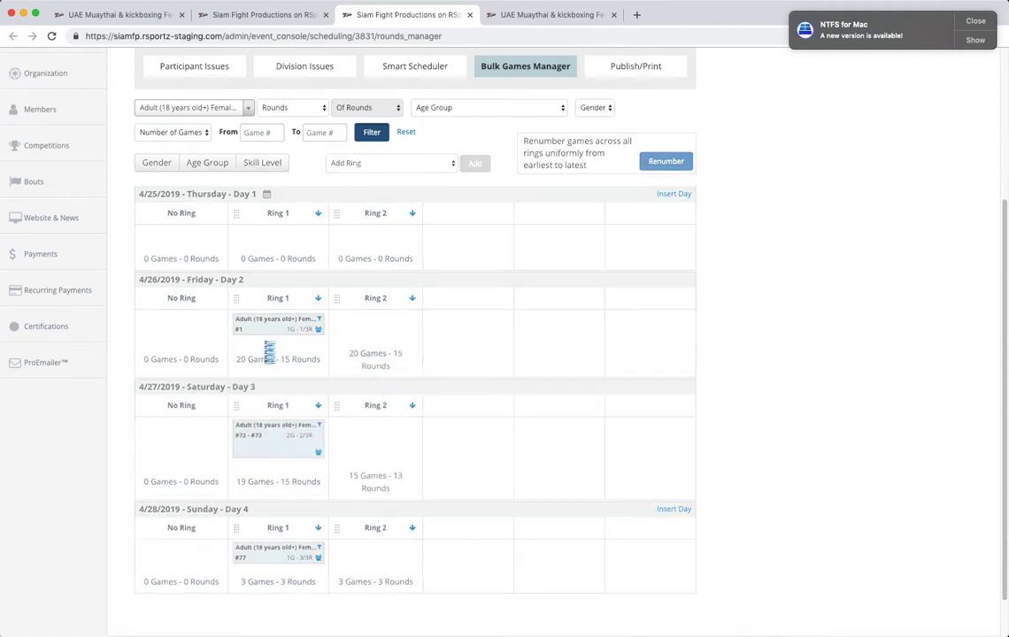
Check the matchups of the filtered division's games on Day 2, Day 3 and Day 4, and clear the division filter.
left_click(318, 334)
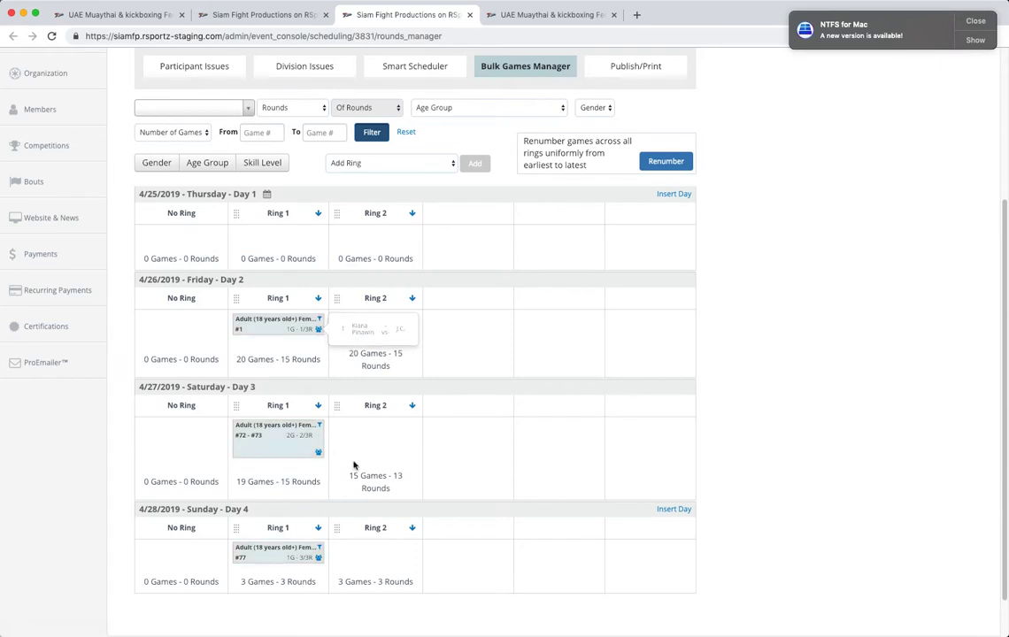
left_click(318, 455)
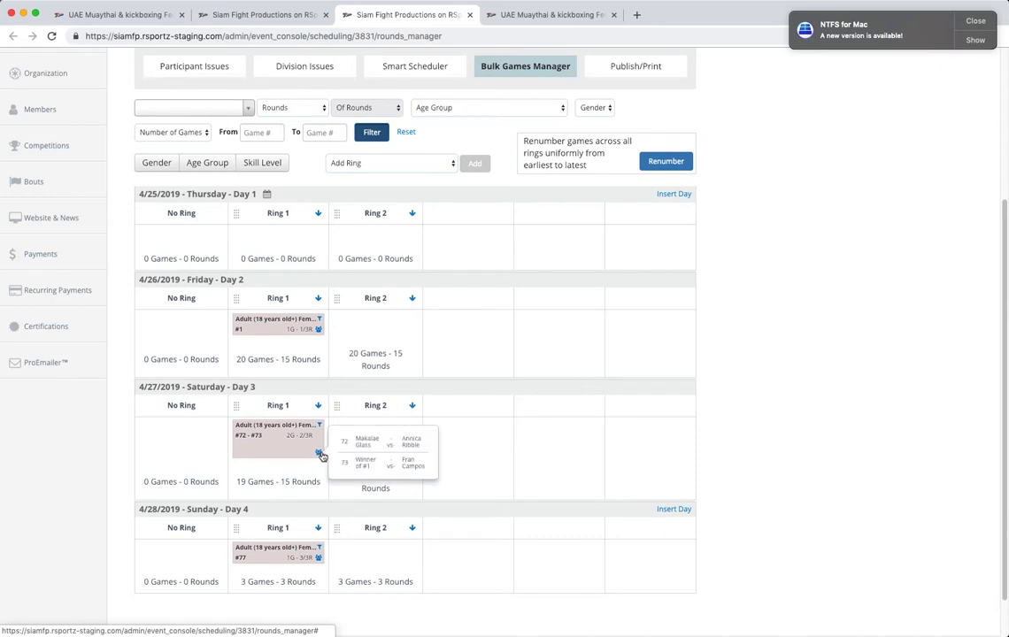
left_click(317, 559)
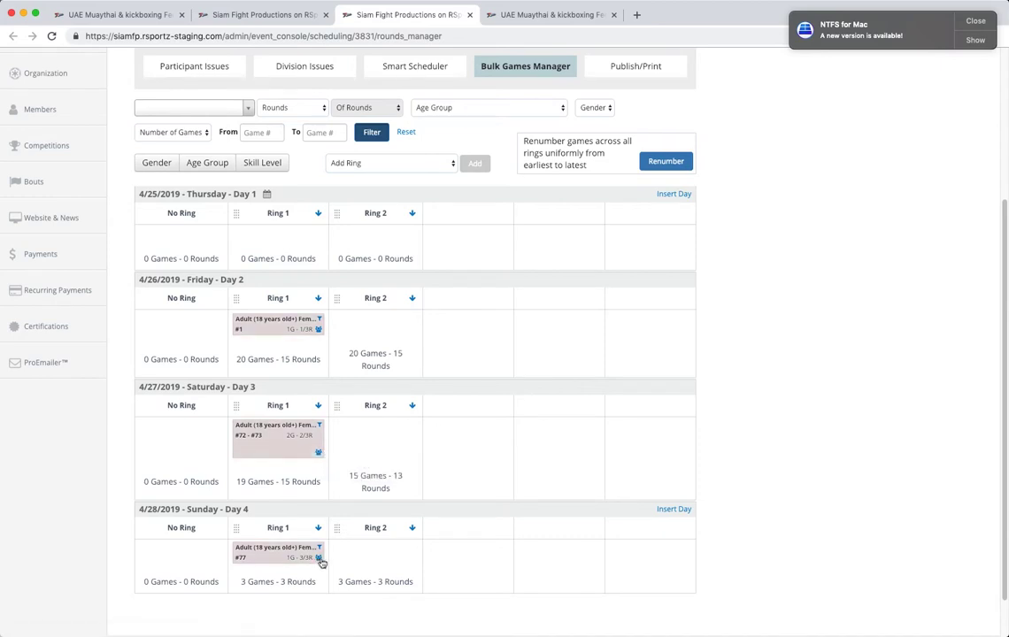
left_click(320, 560)
left_click(434, 563)
left_click(317, 318)
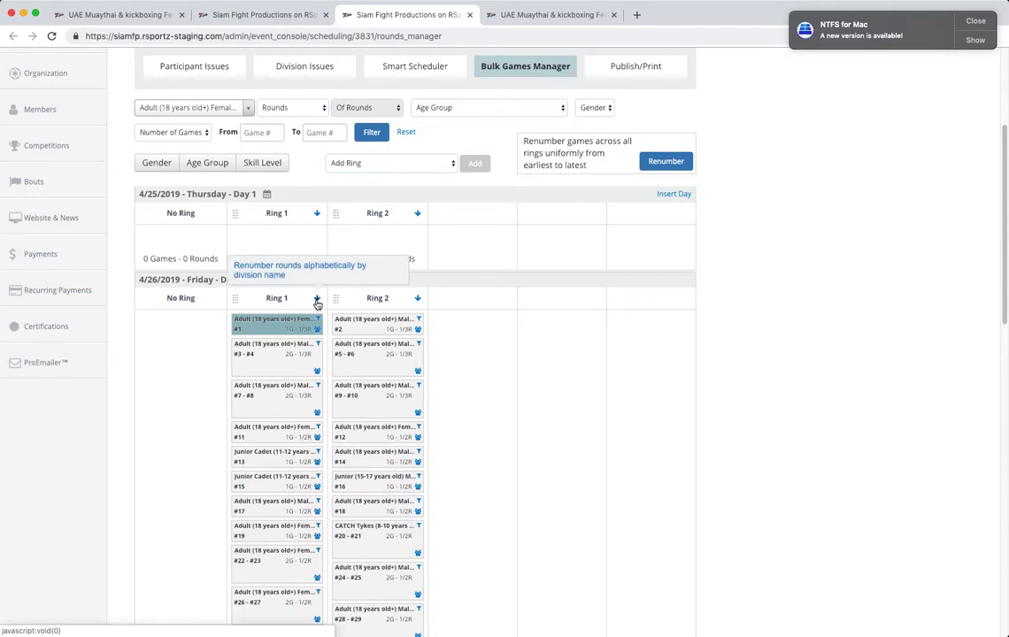
Move the two Tykes (8-10 years old) games, #33 and #37, to the start of Ring 1 on Friday, Day 2.
scroll(328, 467, "down", 2)
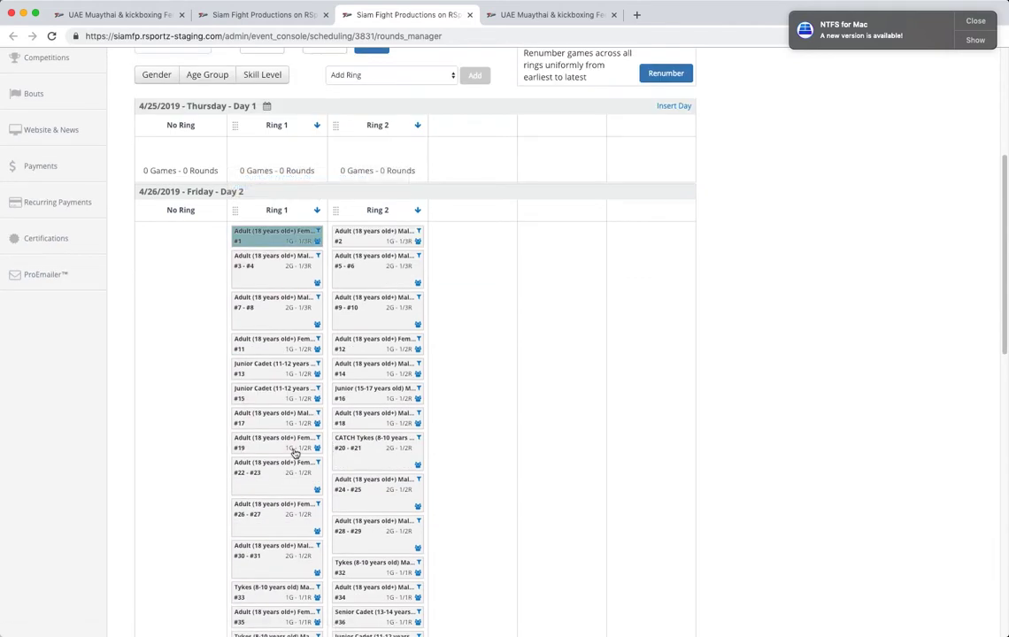
scroll(277, 376, "down", 3)
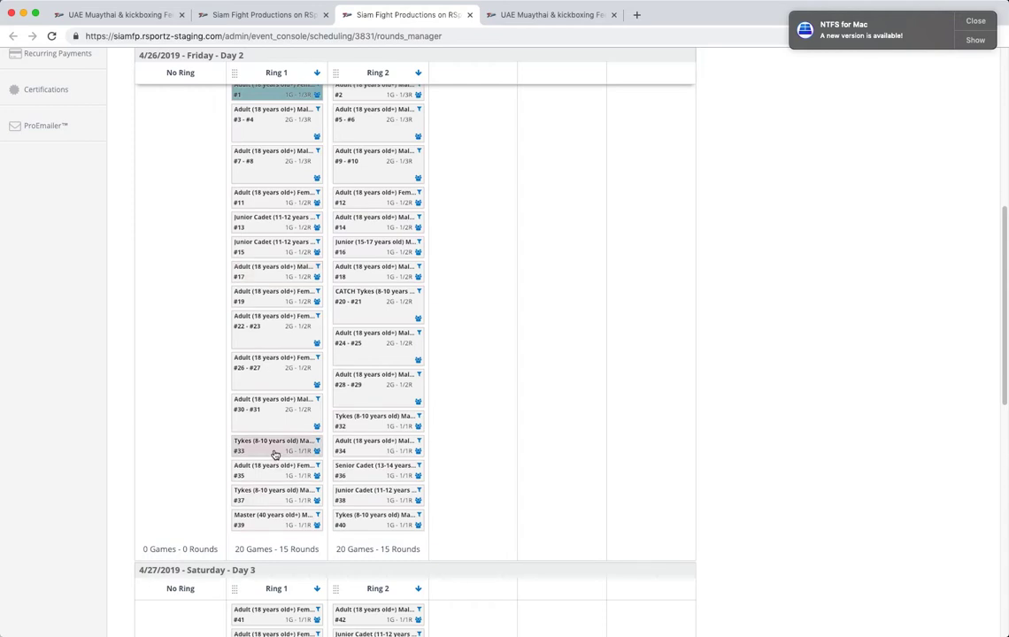
scroll(276, 456, "up", 2)
left_click_drag(270, 541, 259, 180)
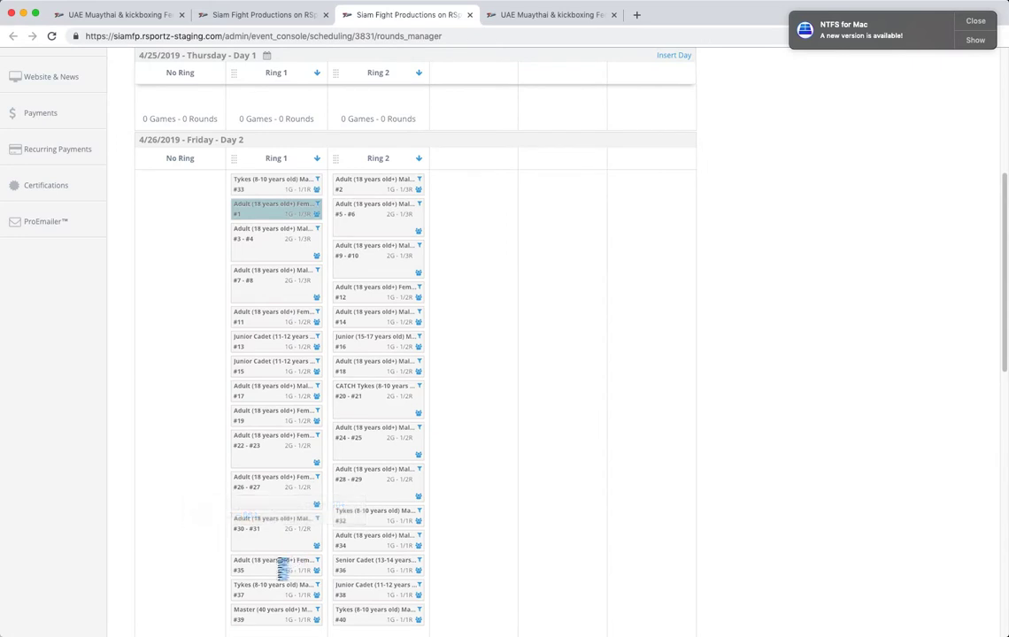
scroll(273, 565, "down", 1)
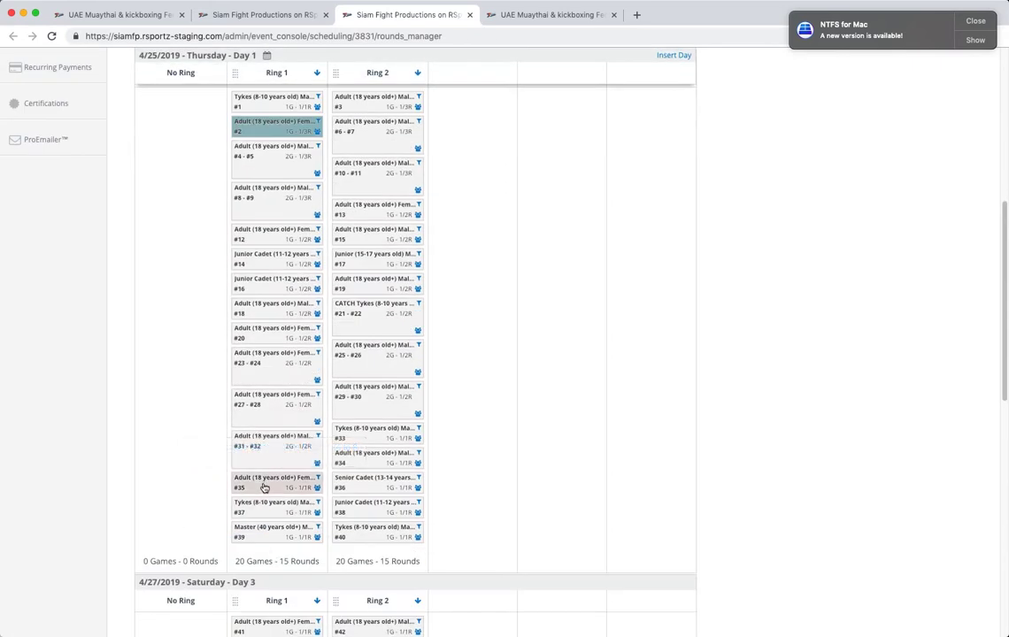
left_click_drag(266, 529, 265, 135)
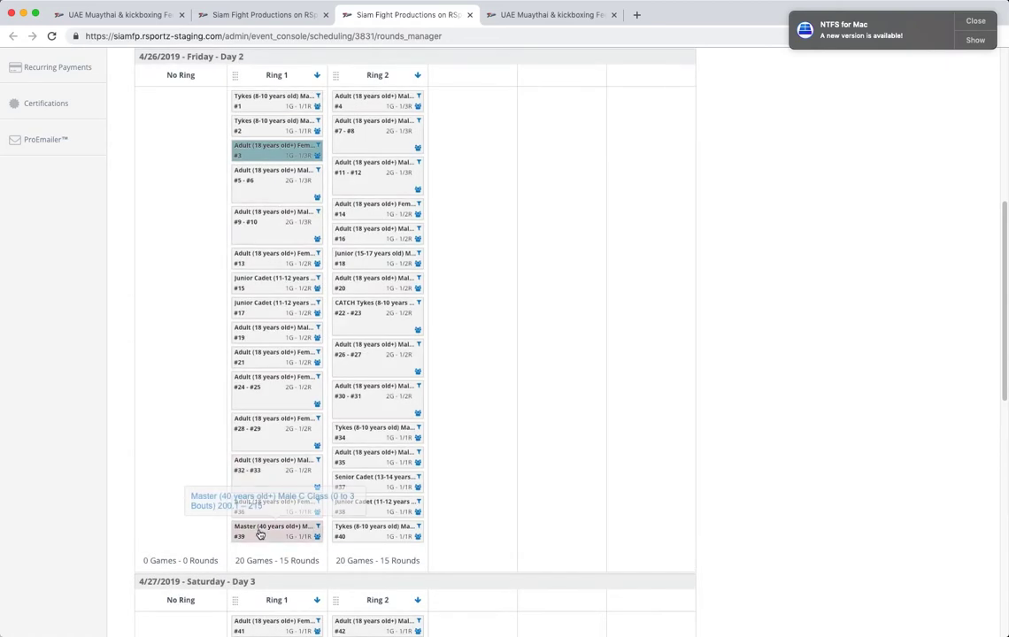
Move all three Sunday, Day 4 games from Ring 2 into Ring 1.
scroll(276, 403, "up", 3)
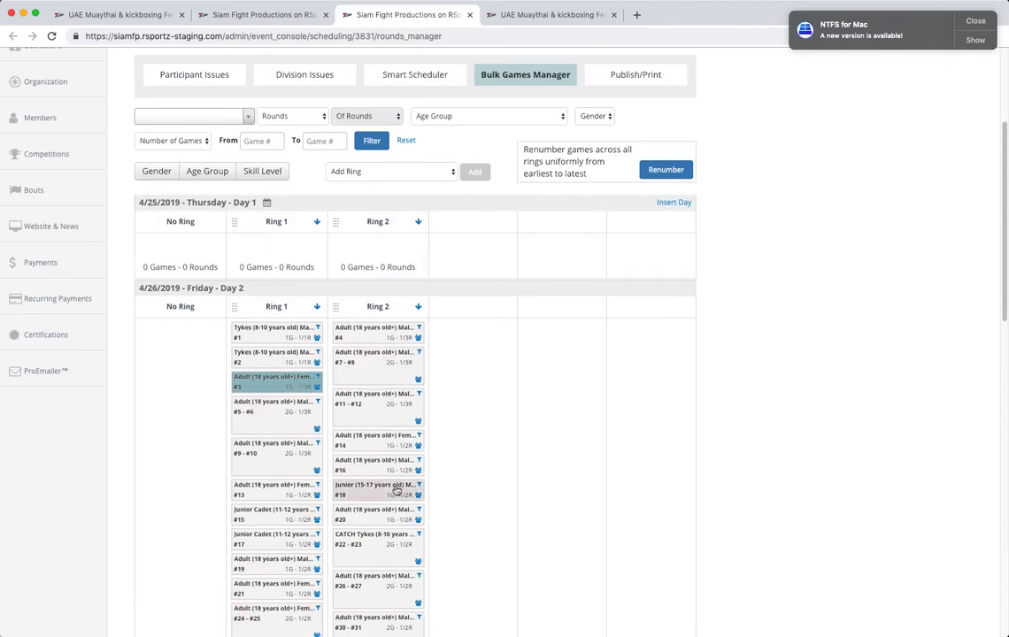
scroll(372, 485, "down", 10)
scroll(368, 528, "down", 2)
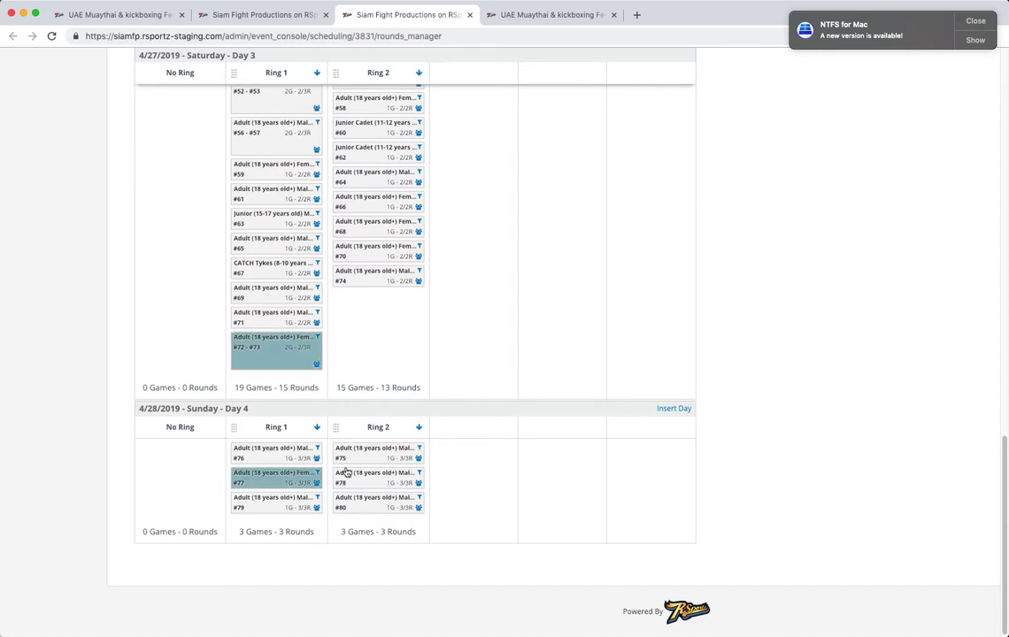
left_click_drag(378, 463, 266, 478)
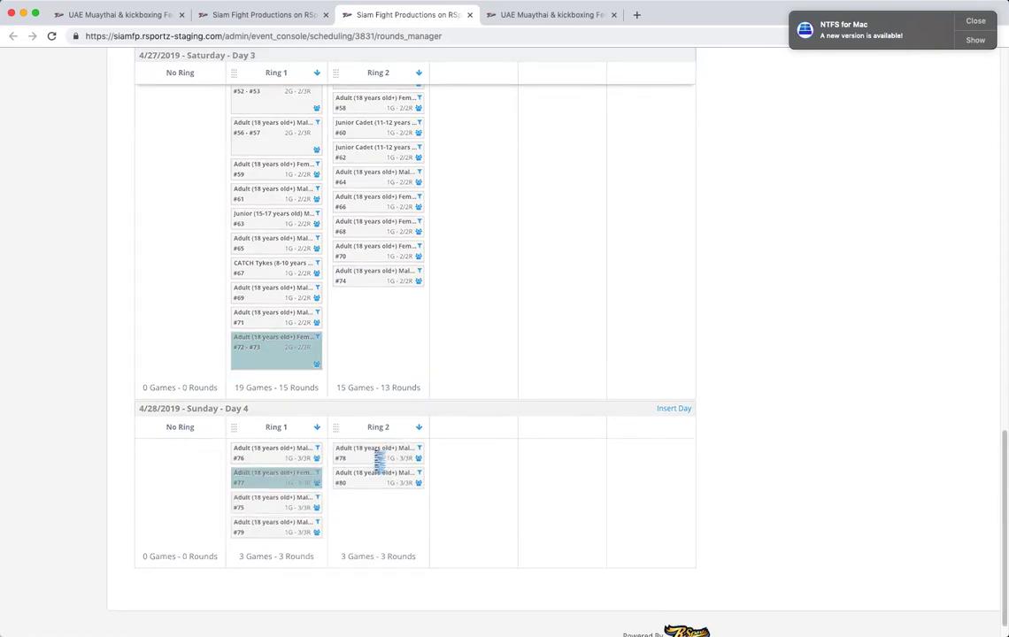
left_click_drag(391, 456, 261, 495)
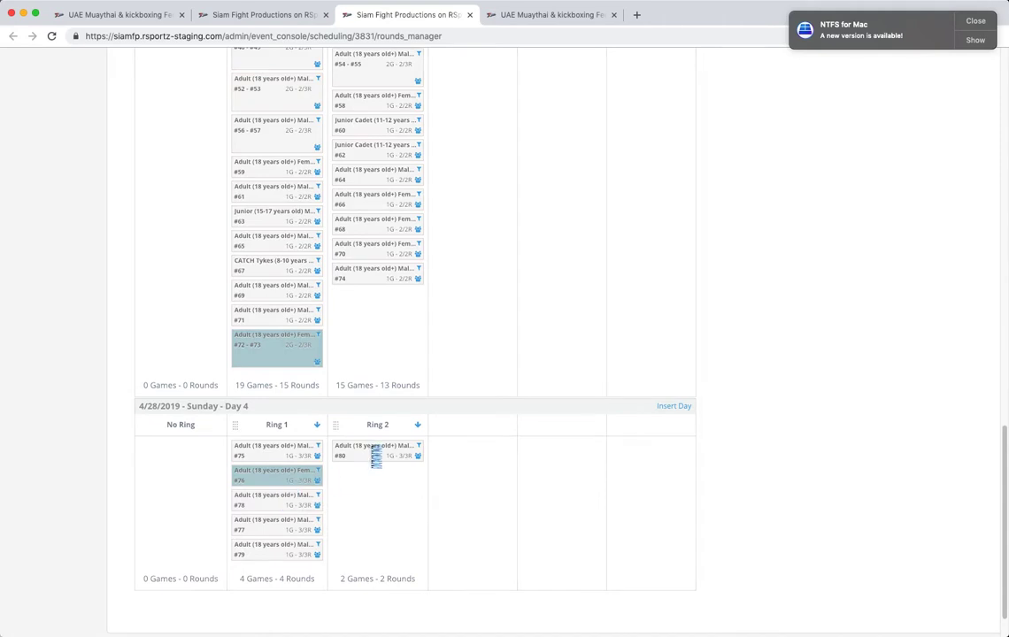
left_click_drag(372, 462, 282, 560)
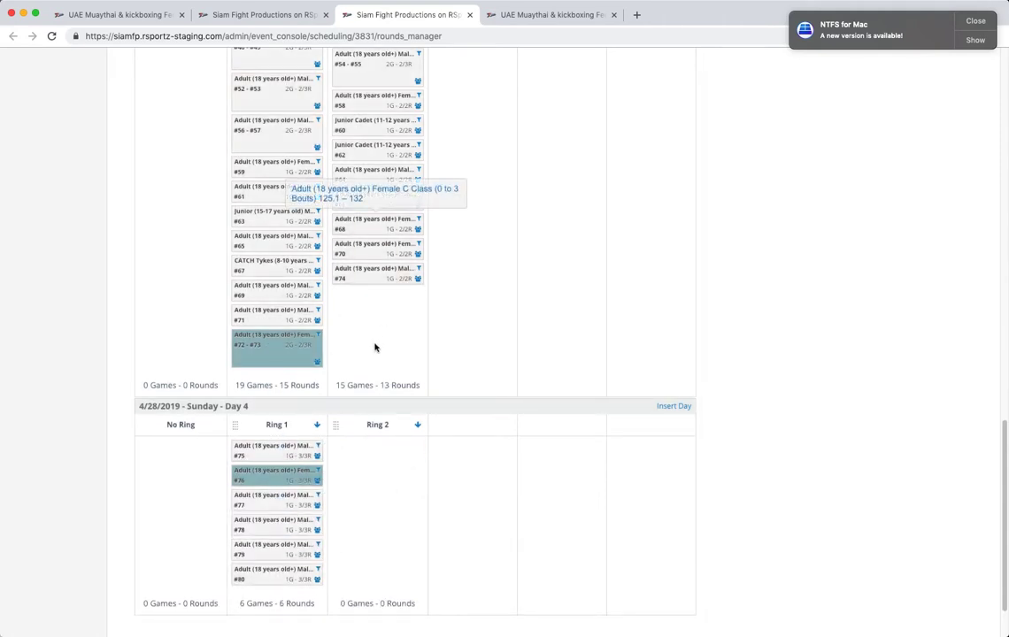
Renumber the games uniformly across all rings from earliest to latest.
scroll(459, 352, "up", 15)
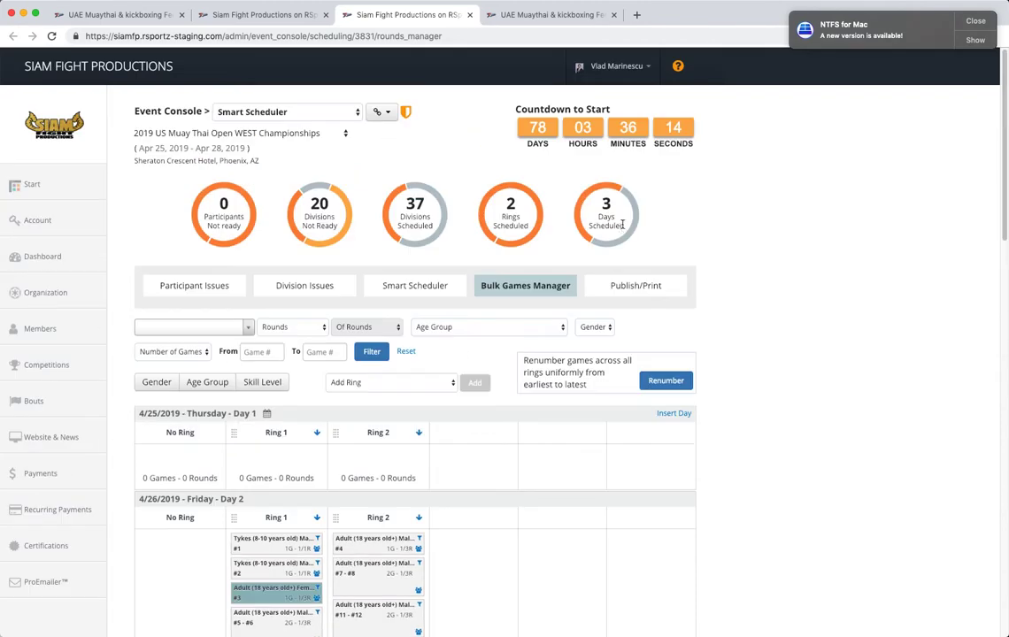
left_click(666, 381)
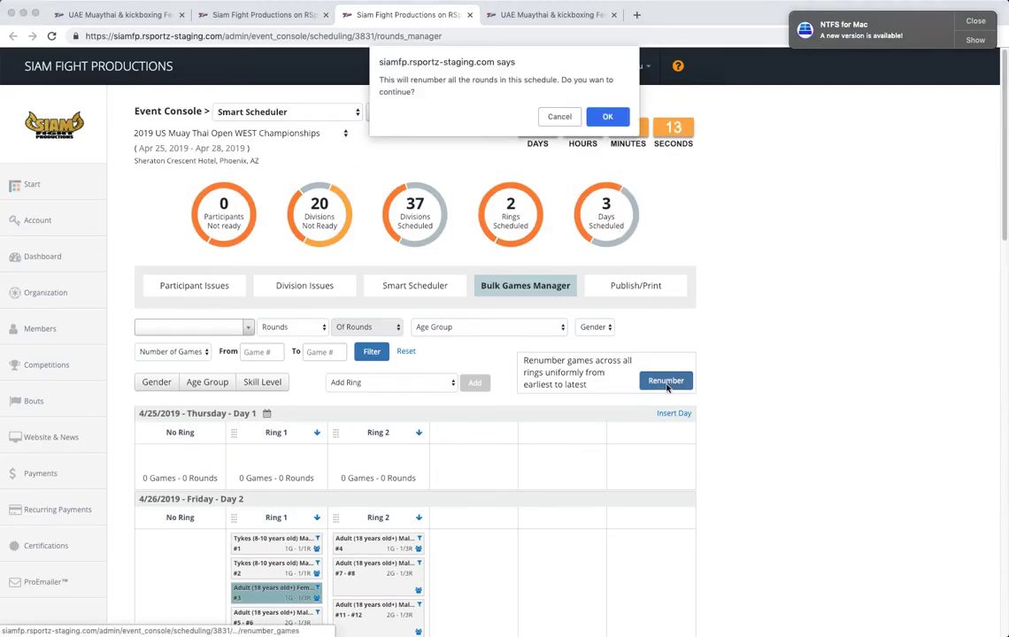
left_click(607, 116)
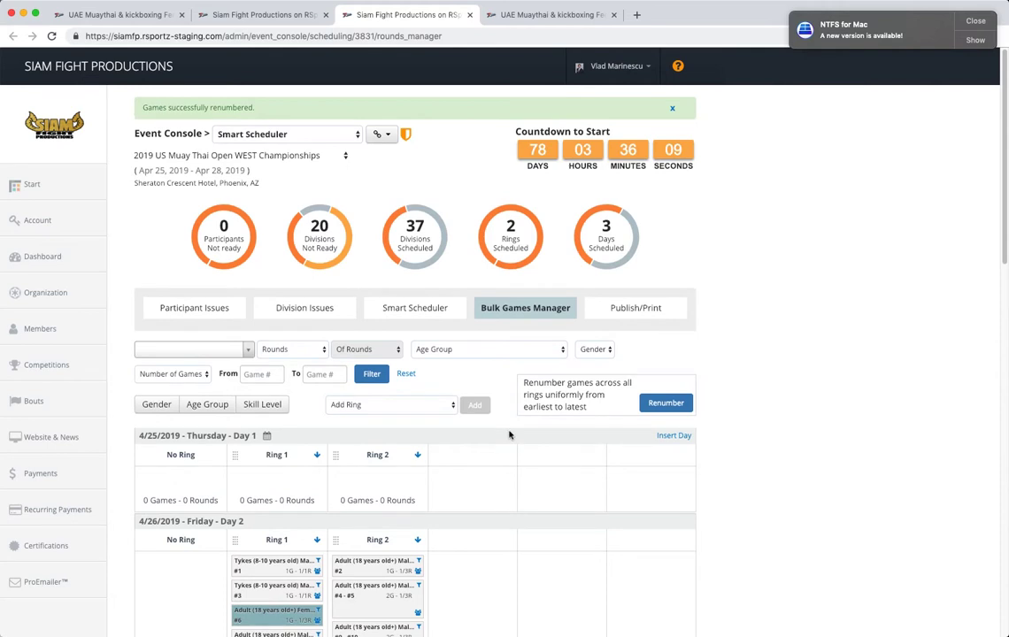
Review the Publish/Print summary of bouts per day and ring, and open the master schedule.
left_click(655, 312)
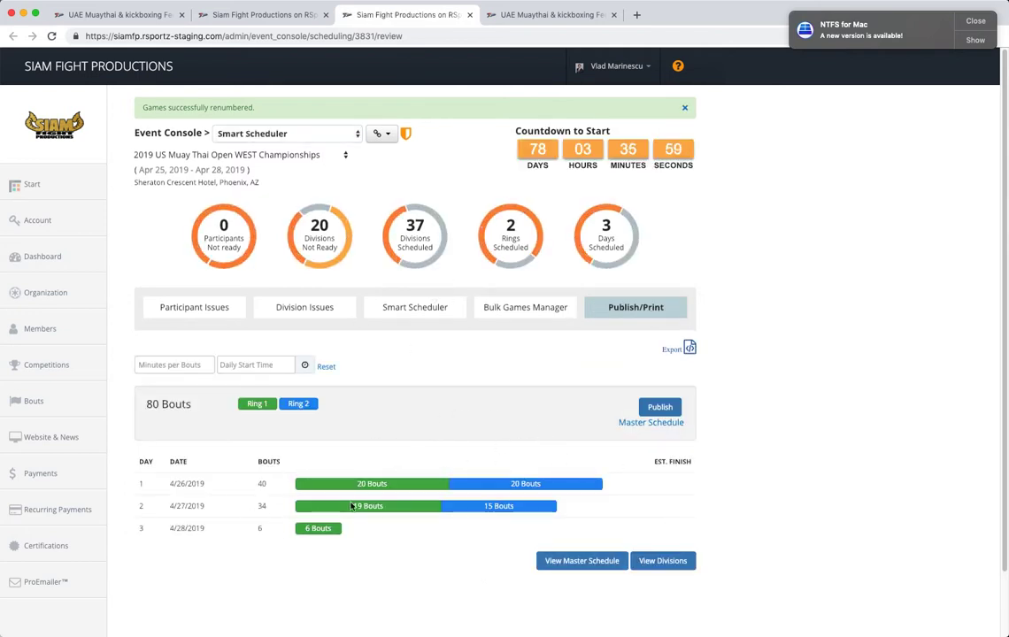
scroll(358, 514, "down", 1)
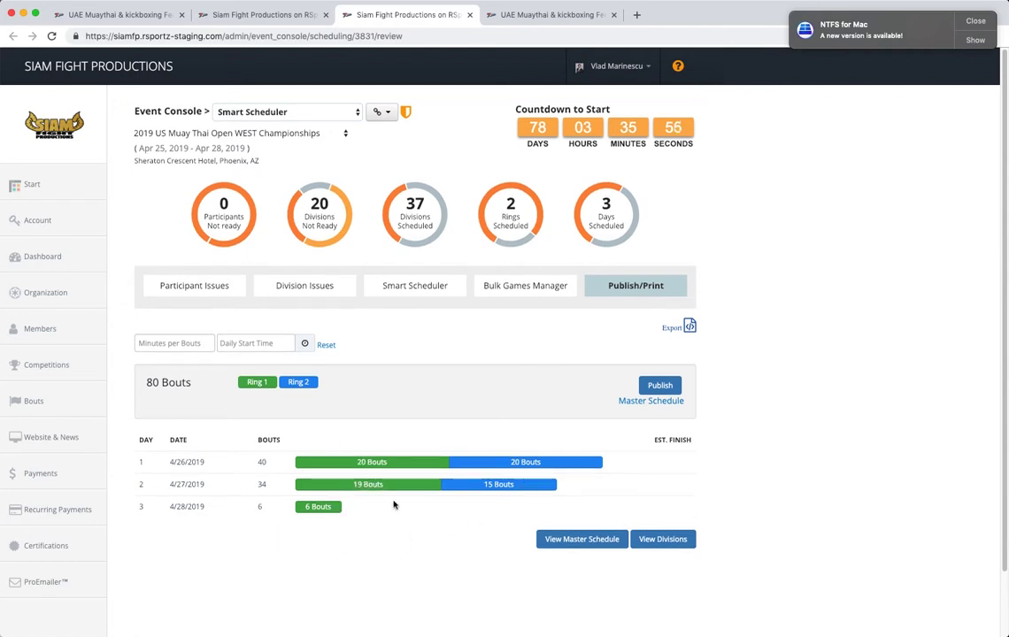
left_click(635, 407)
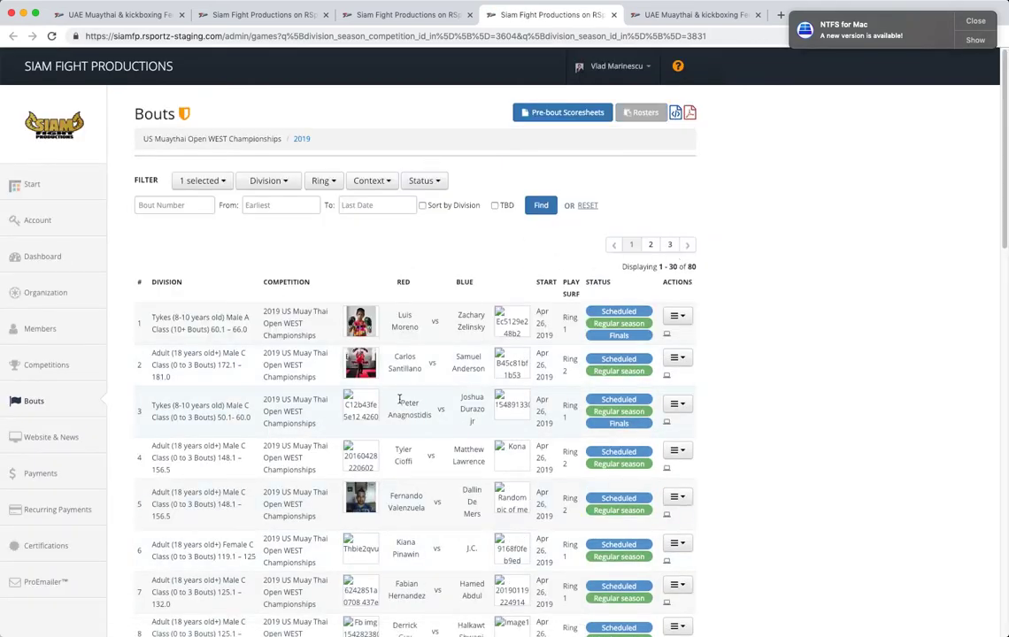
Look through the bouts in the master schedule and show the available actions for bout 1.
scroll(246, 355, "down", 3)
scroll(245, 355, "down", 3)
scroll(212, 328, "up", 6)
left_click(678, 317)
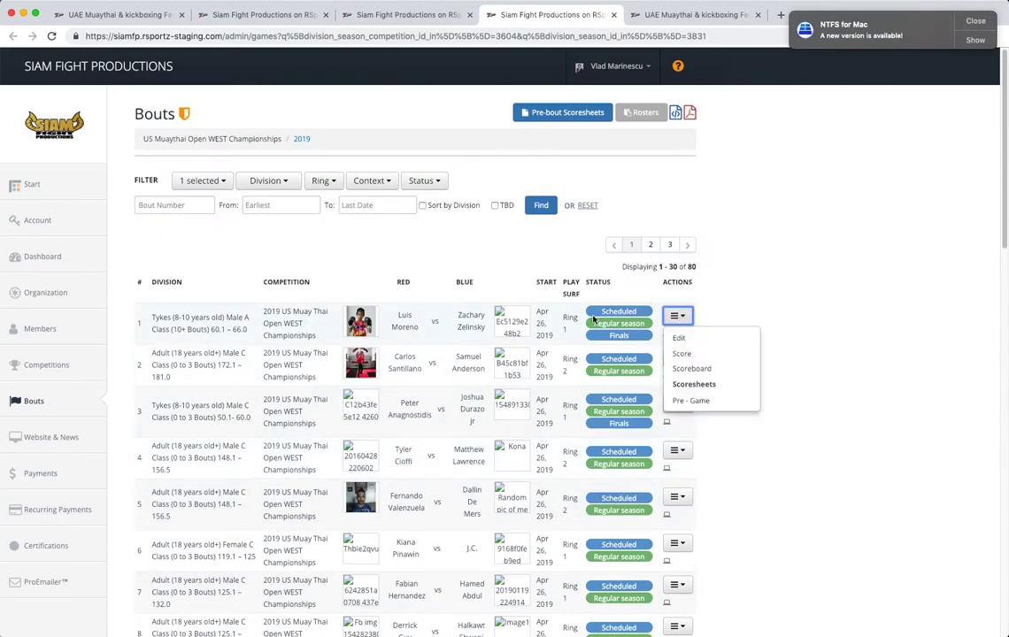
Open the 2019 season of the US Muaythai Open WEST Championships in Competitions and load all its divisions.
left_click(309, 268)
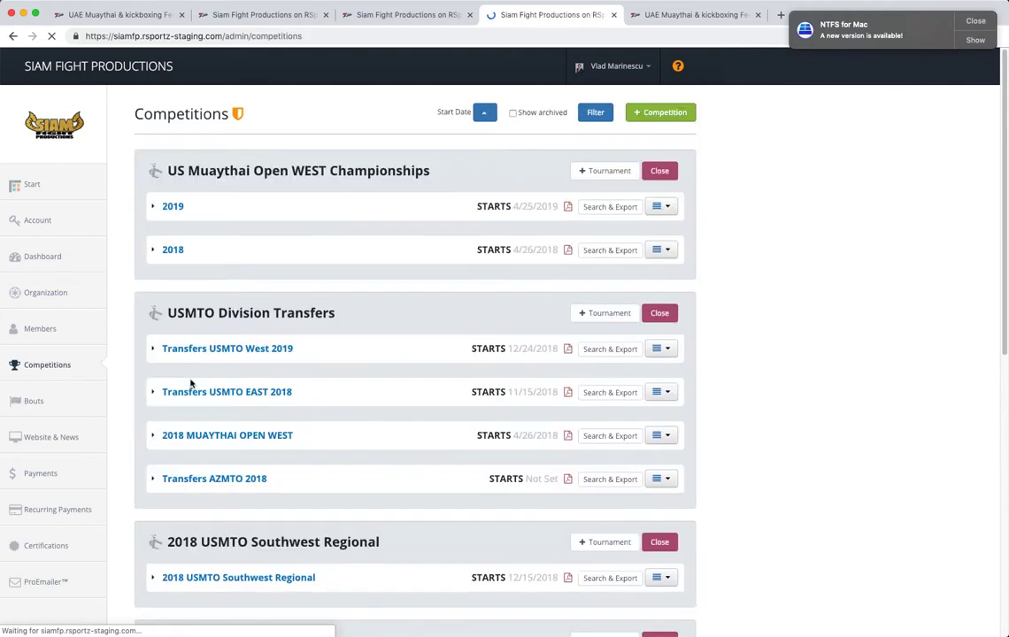
left_click(169, 208)
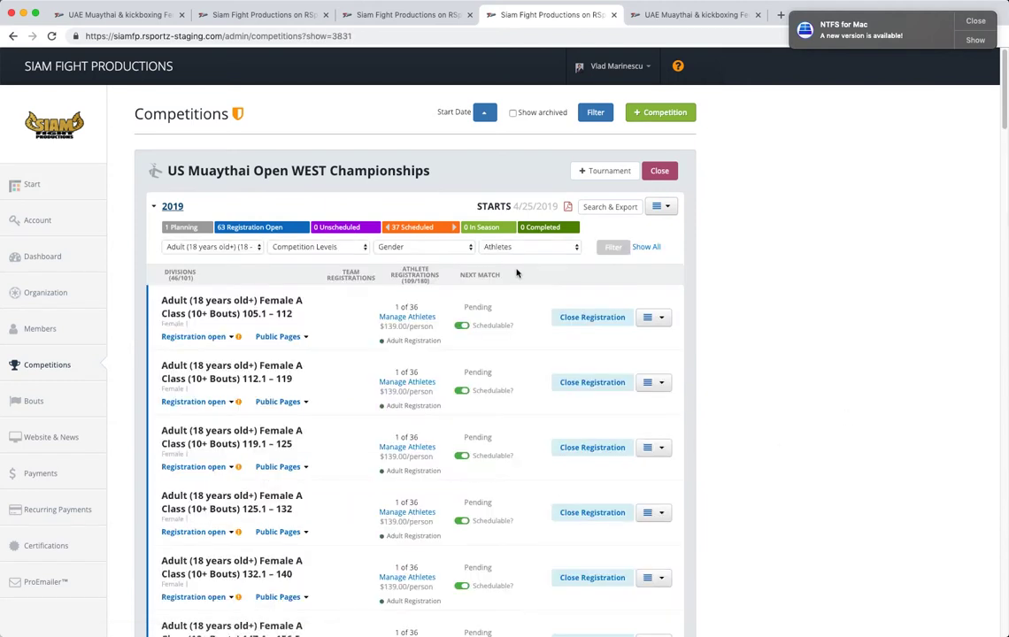
left_click(651, 251)
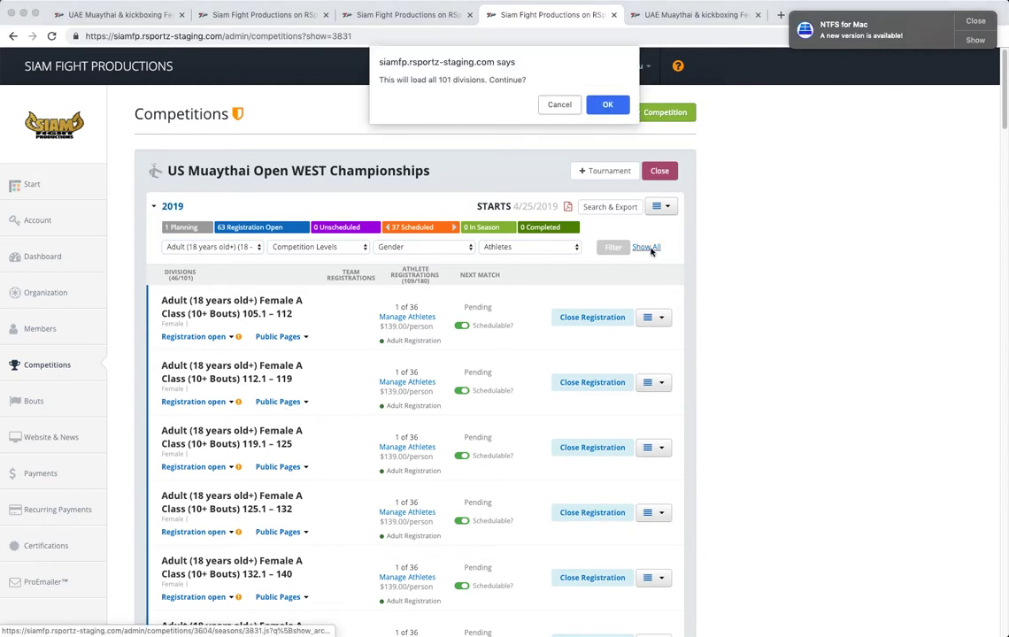
left_click(608, 104)
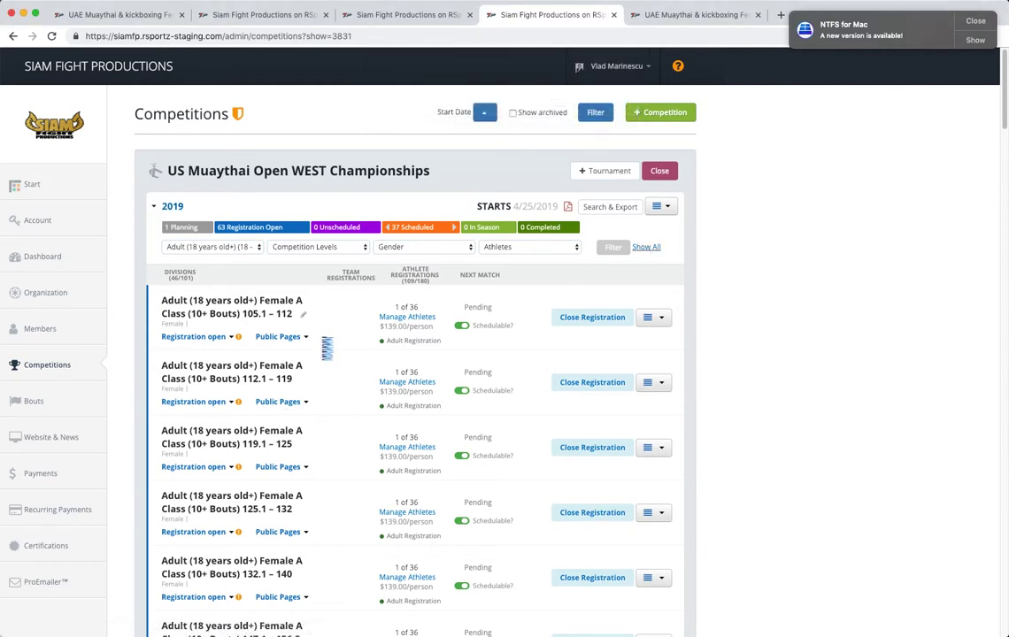
Find the Adult (18 years old+) Female C Class (0 to 3 Bouts) 119.1 – 125 division and view its schedule.
scroll(341, 345, "down", 5)
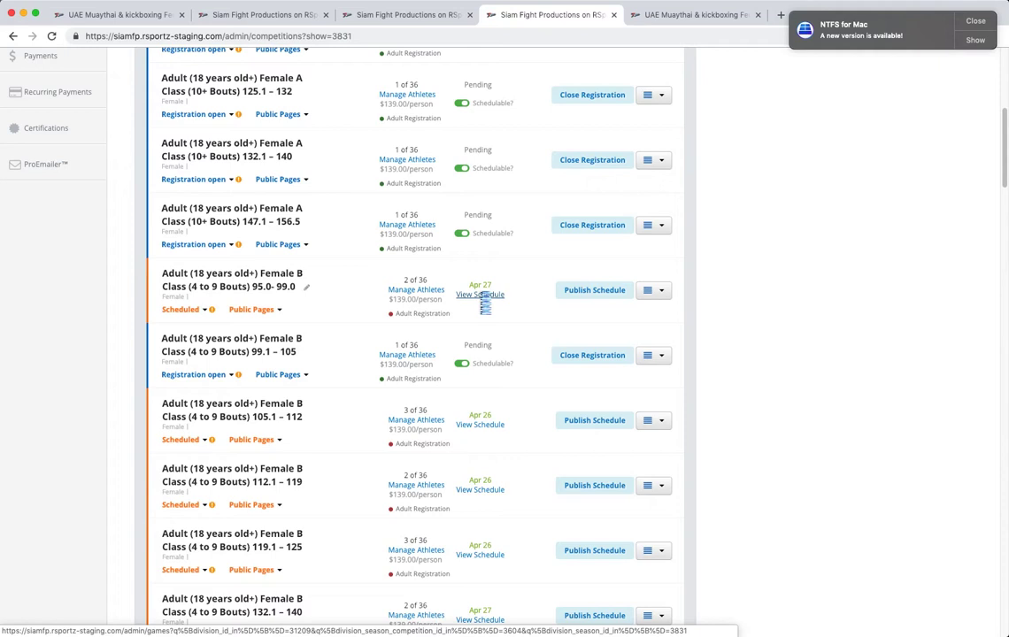
scroll(351, 411, "down", 15)
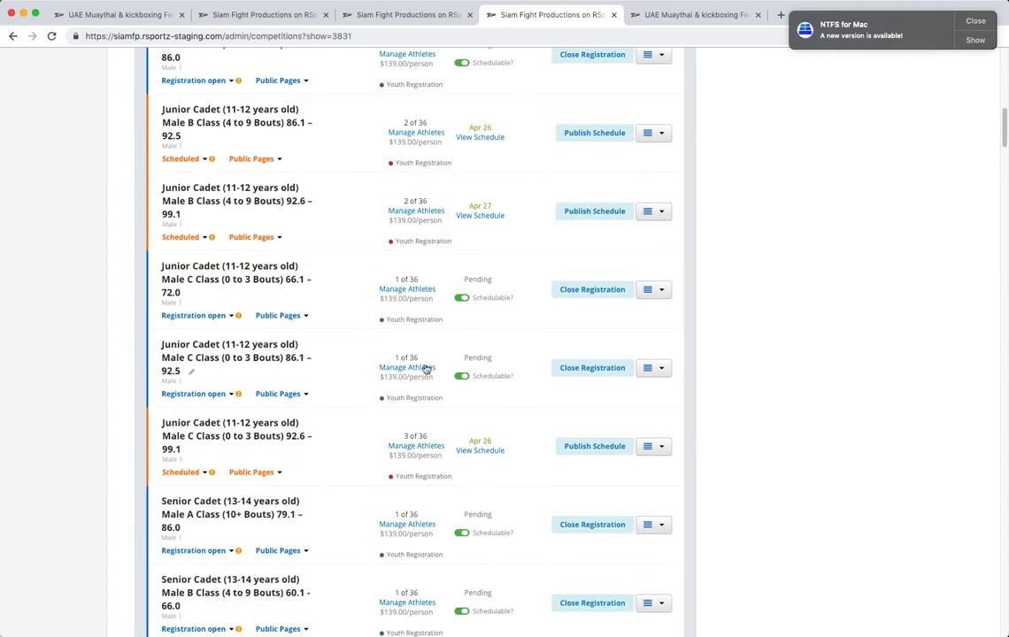
scroll(426, 369, "down", 20)
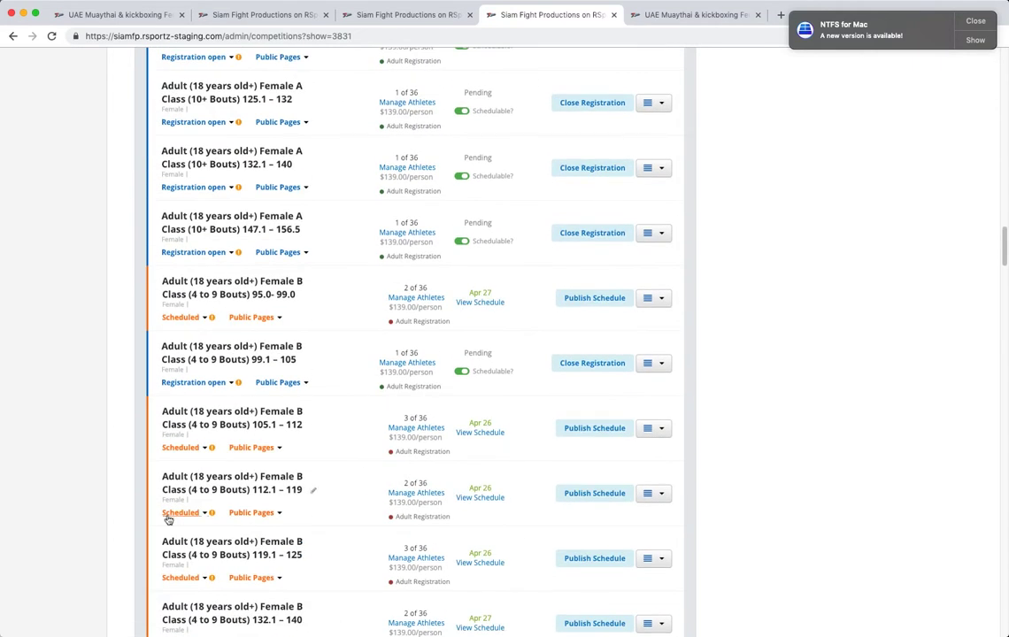
scroll(334, 448, "down", 10)
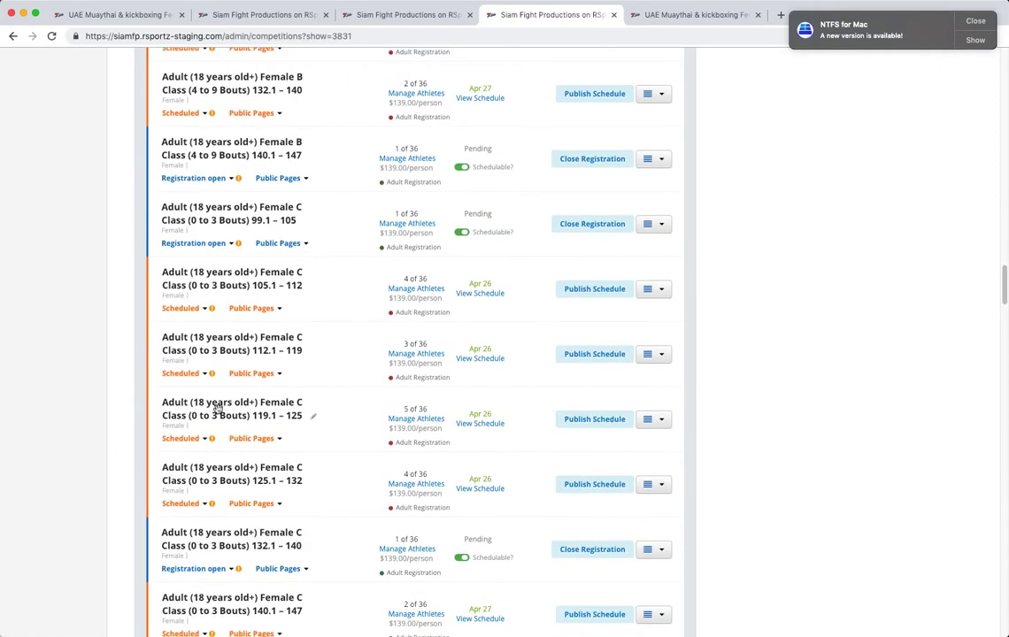
left_click(486, 425)
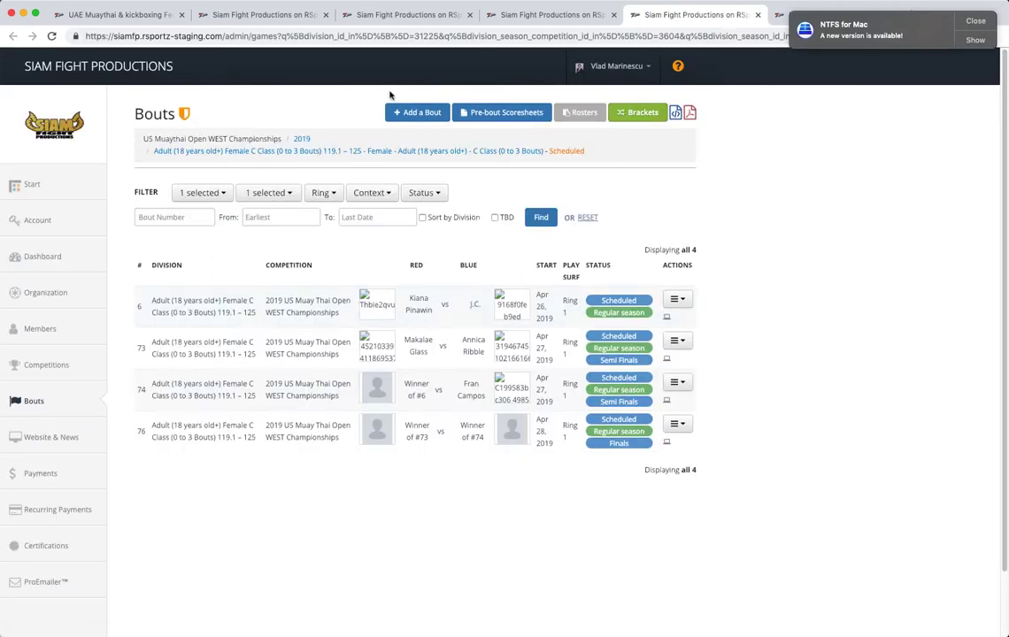
Show the division's brackets and open bouts 6 and 73 for editing in separate browser tabs.
left_click(643, 115)
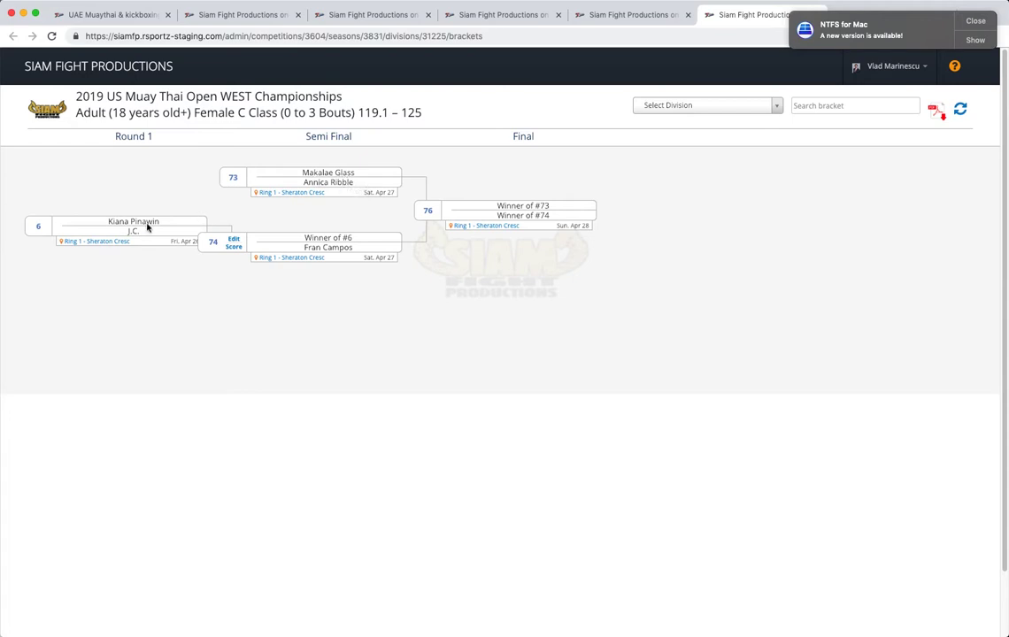
mouse_move(22, 219)
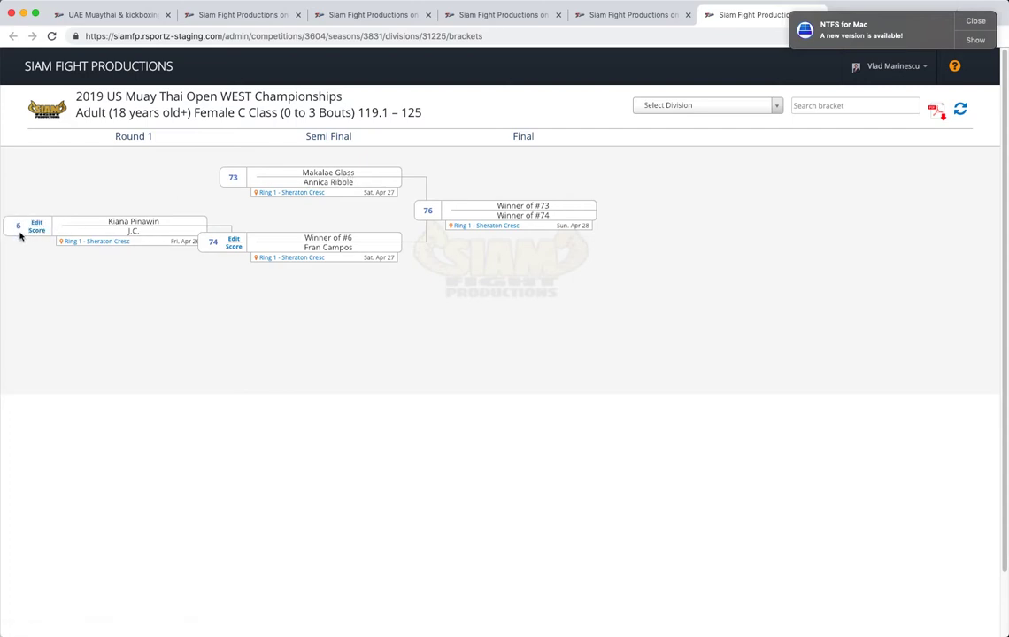
left_click(40, 227, "super")
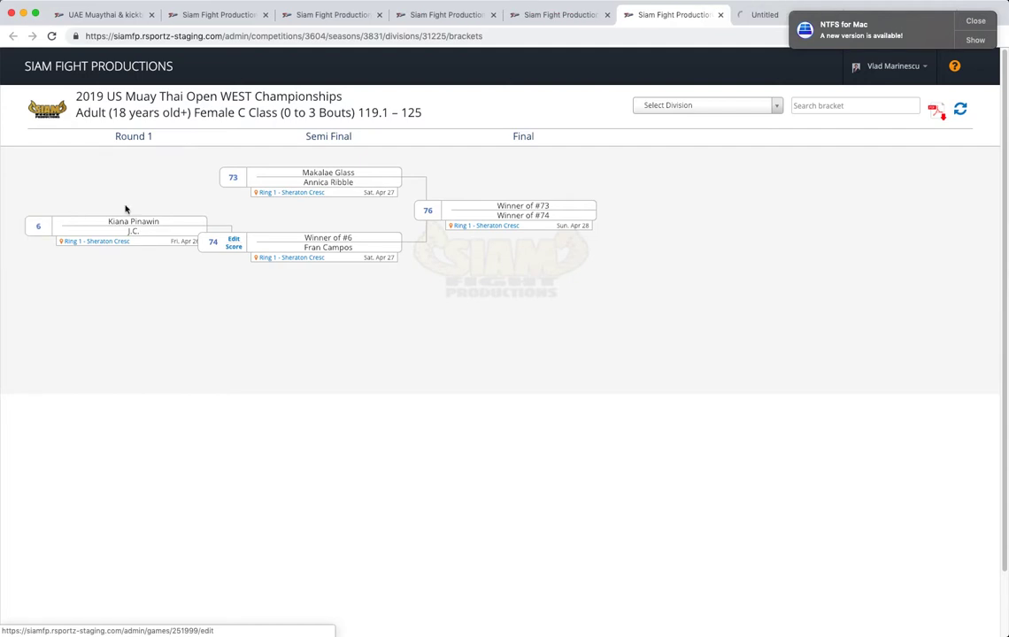
mouse_move(236, 175)
left_click(234, 177, "super")
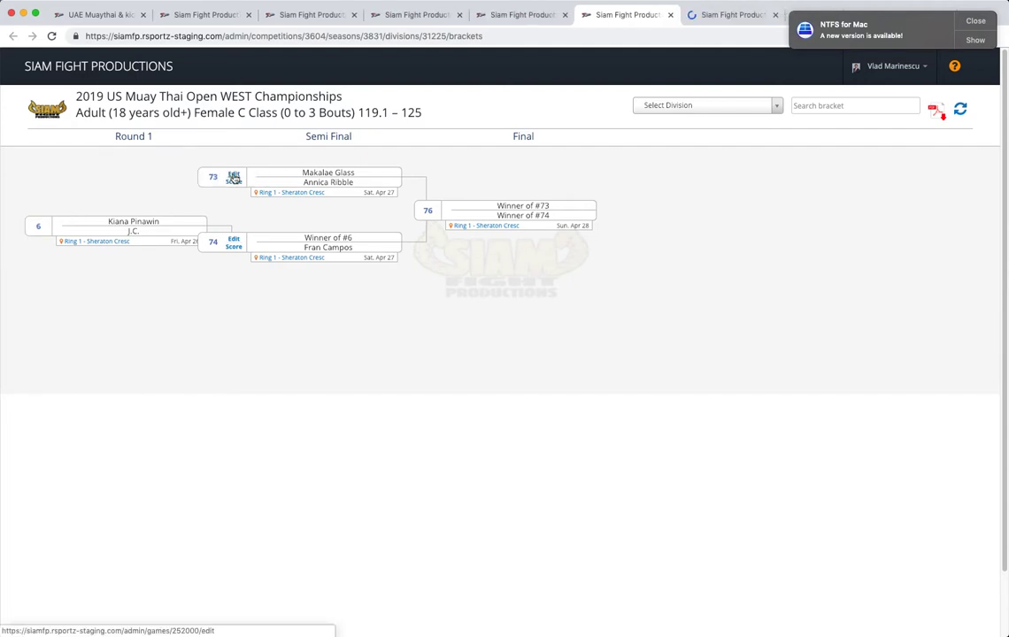
Assign the first-listed athlete to bout 6's Red Team and save the bout.
left_click(689, 18)
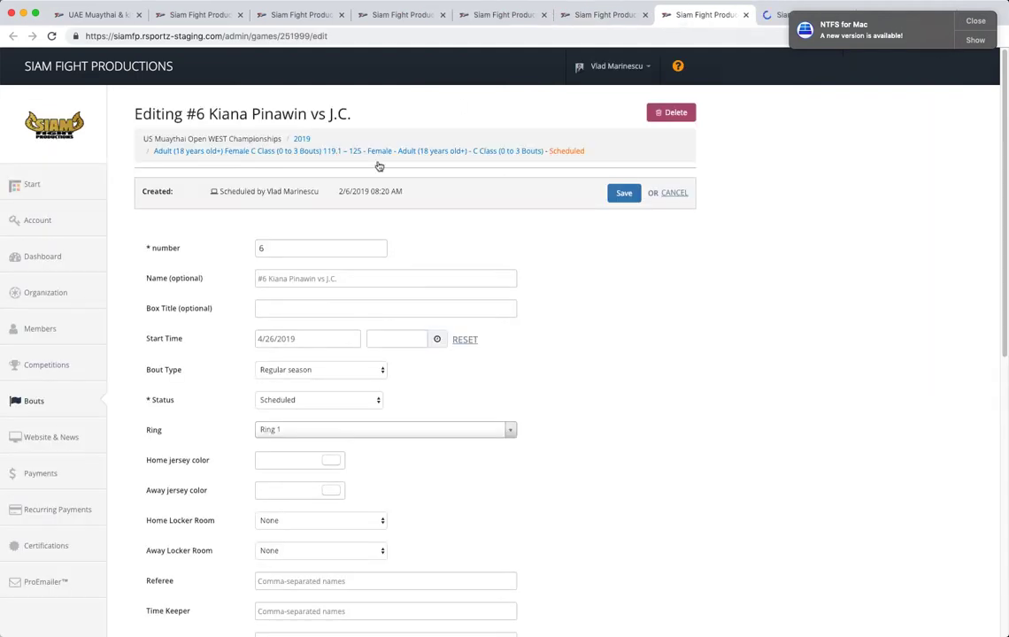
scroll(458, 103, "down", 10)
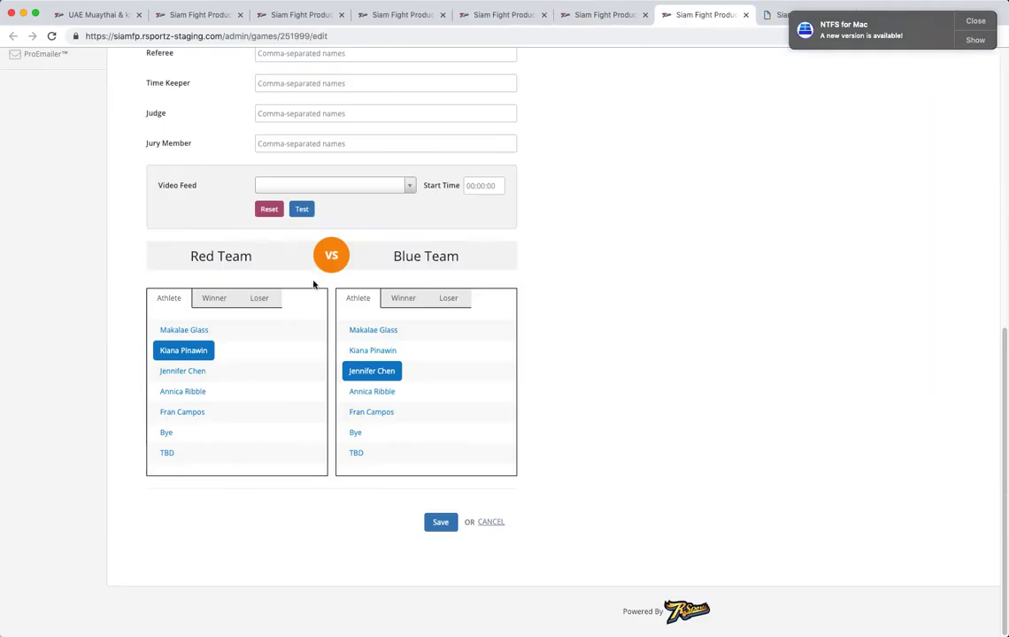
left_click(186, 332)
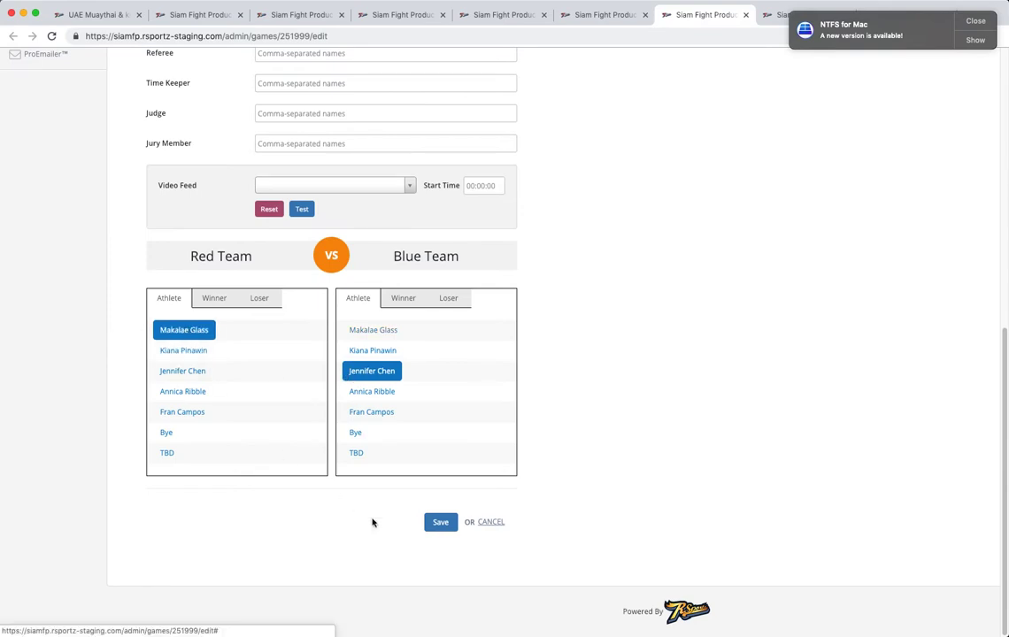
left_click(451, 524)
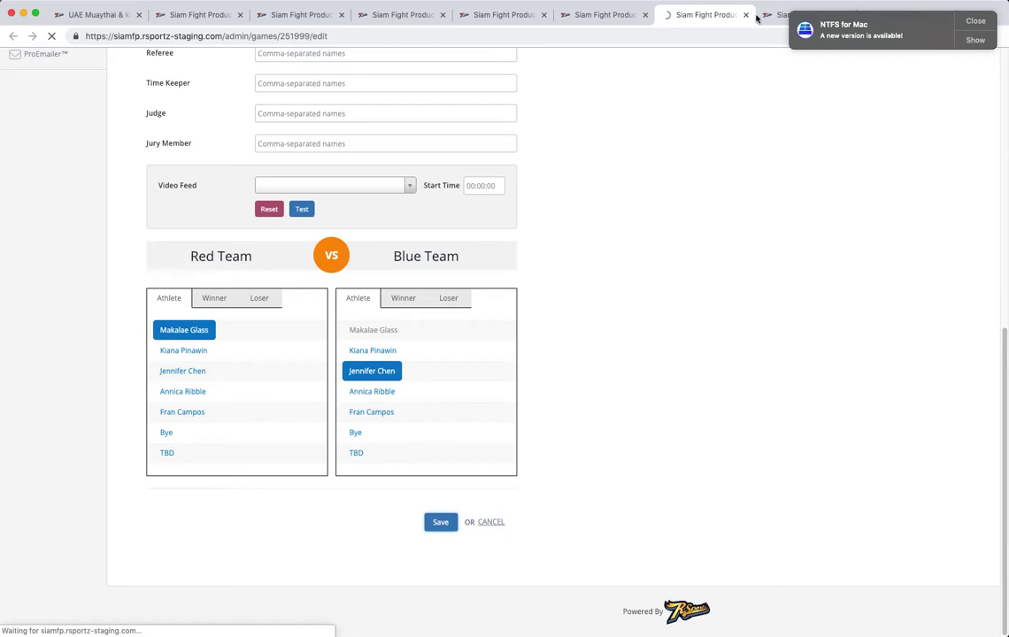
Assign the second-listed athlete to bout 73's Red Team, save the bout, and reload the division's bracket.
scroll(336, 287, "down", 10)
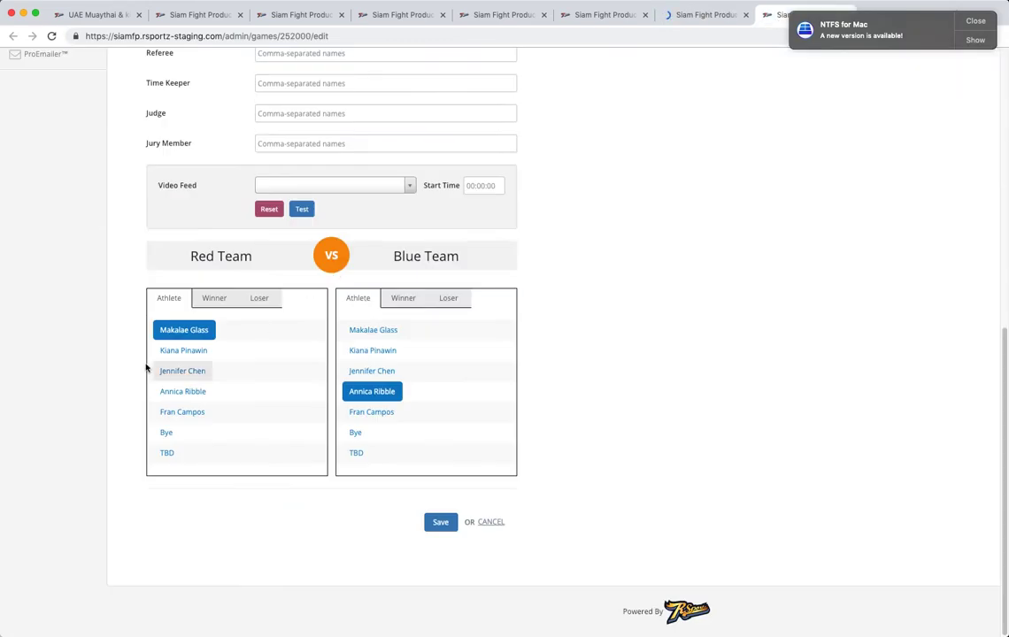
left_click(189, 351)
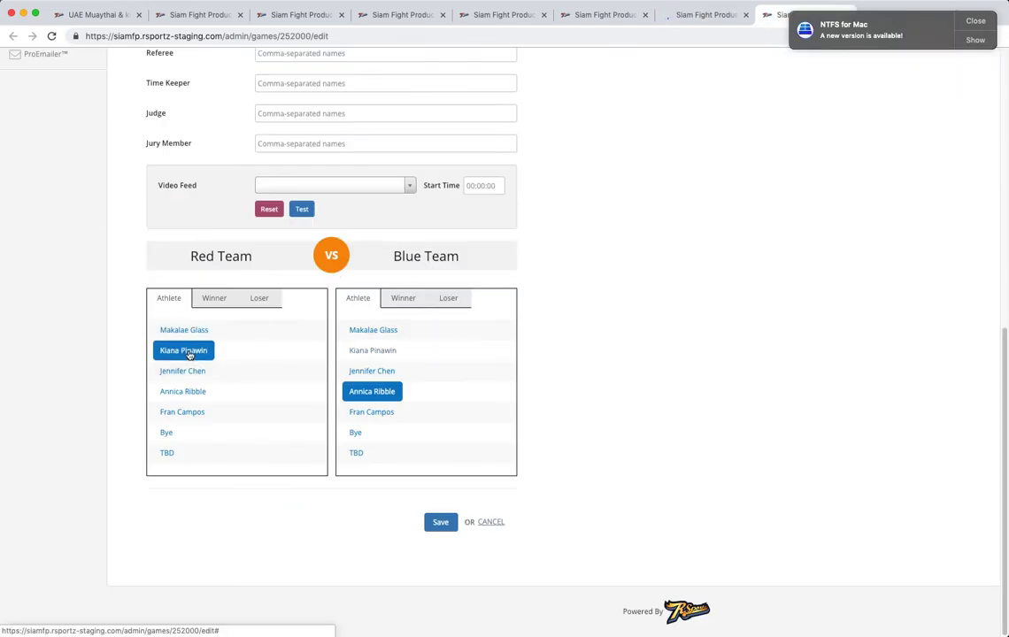
left_click(446, 524)
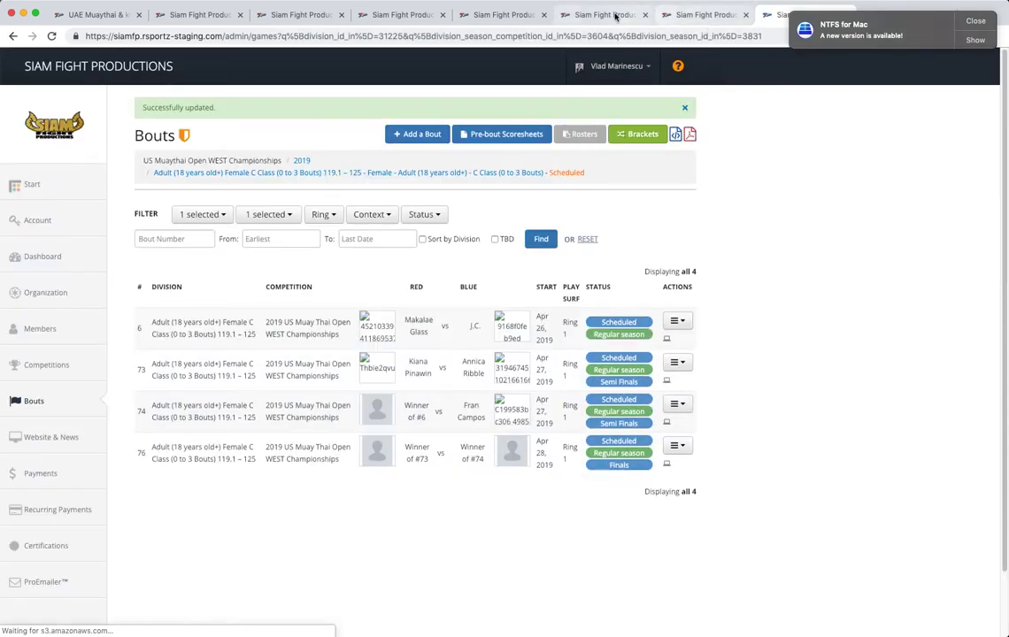
left_click(600, 15)
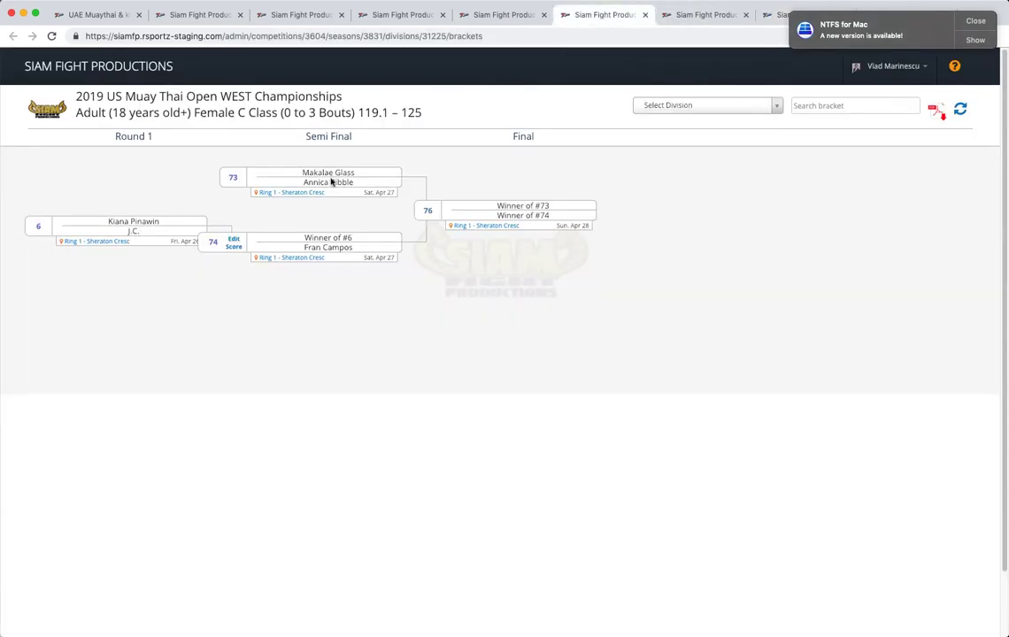
left_click(51, 37)
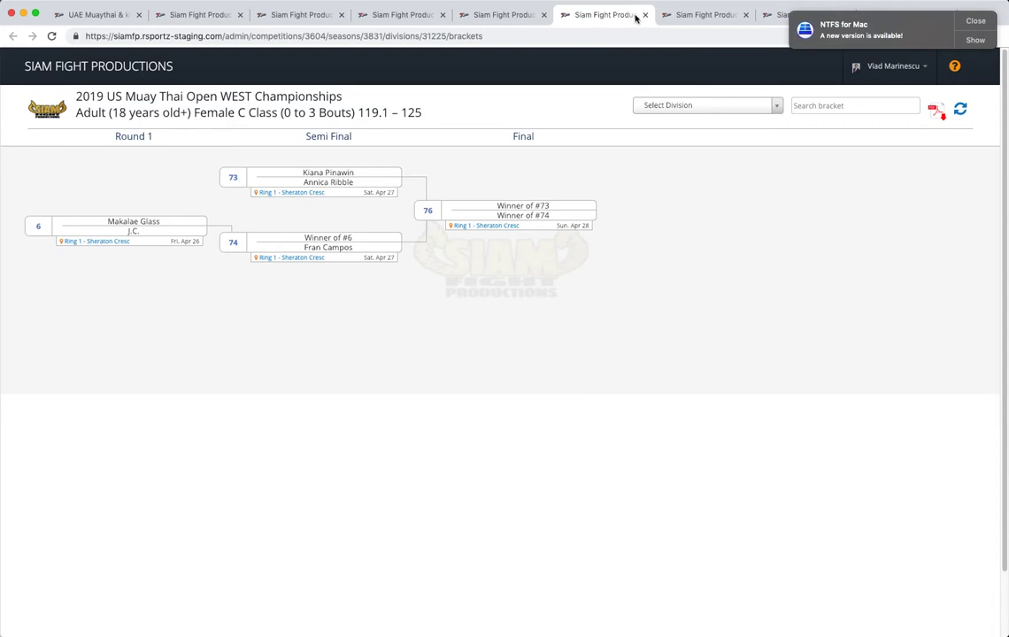
Open the Smart Scheduler for the 2019 US Muaythai Open WEST Championships and show its Publish/Print summary.
left_click(504, 16)
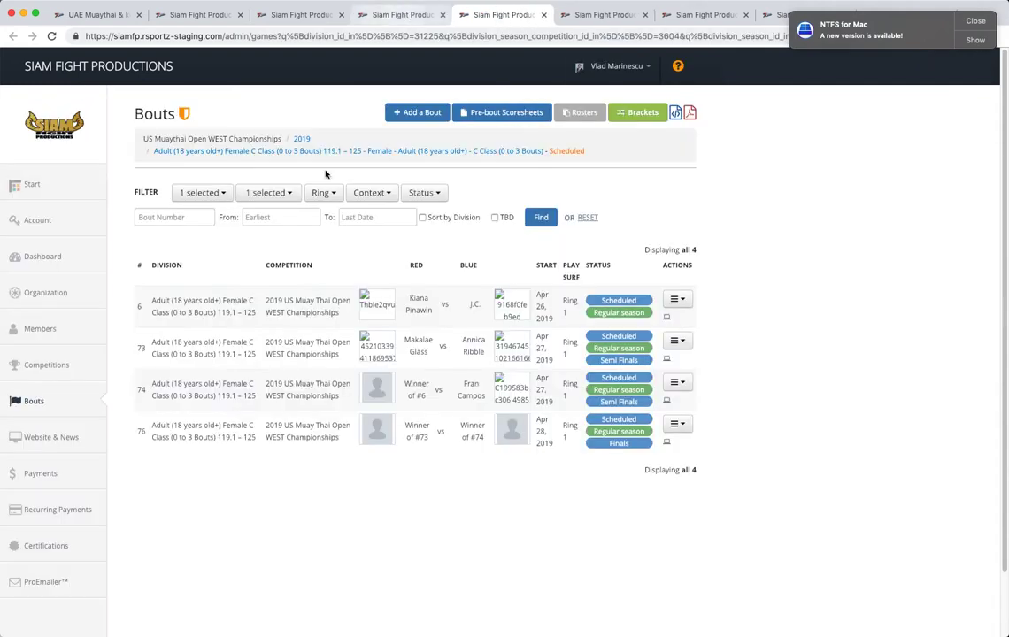
left_click(44, 367)
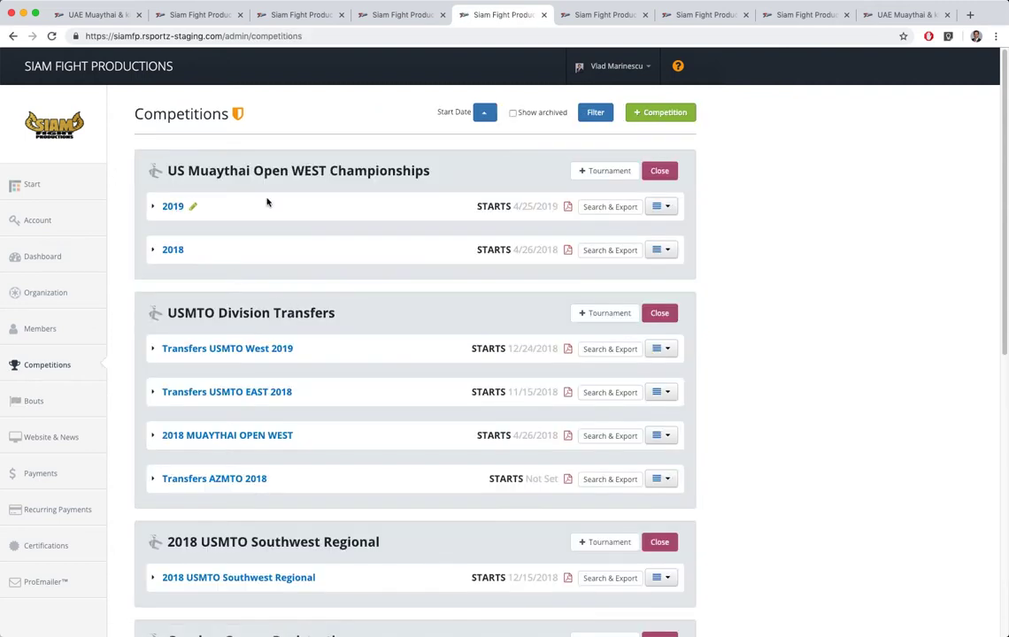
left_click(665, 207)
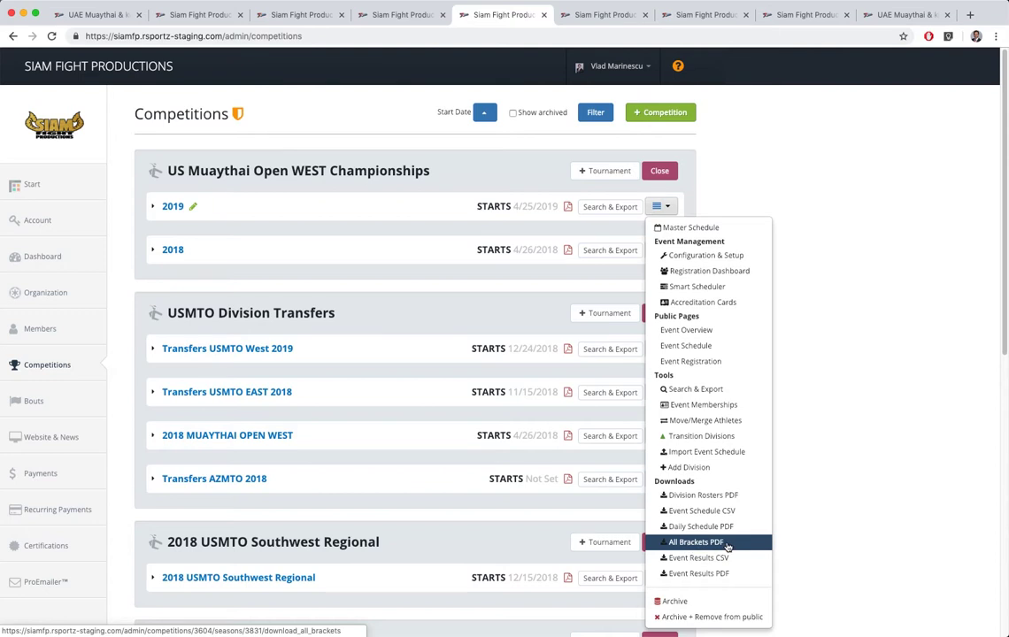
left_click(830, 295)
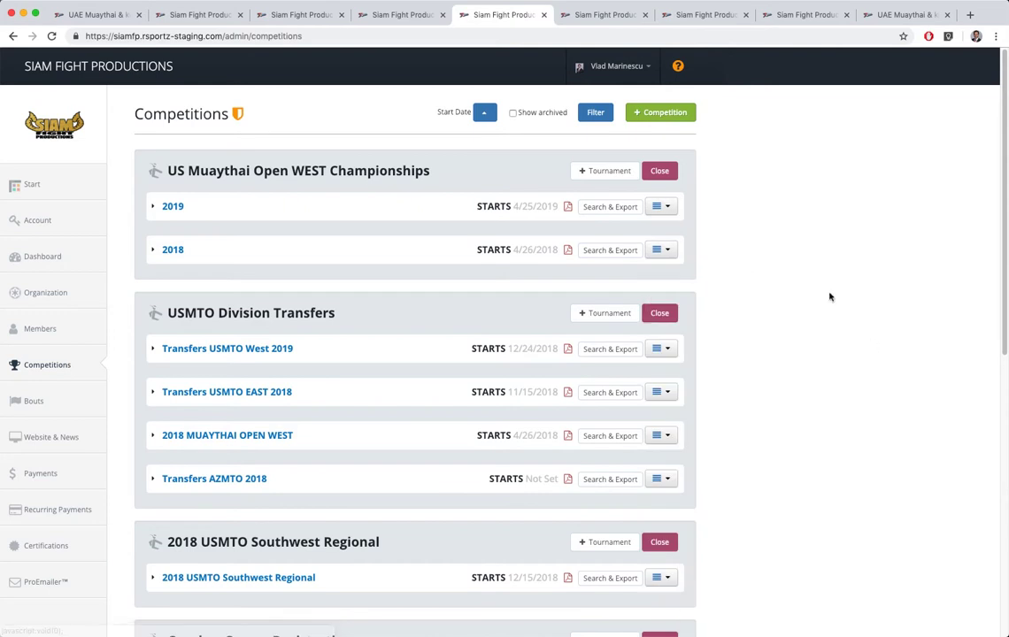
left_click(664, 205)
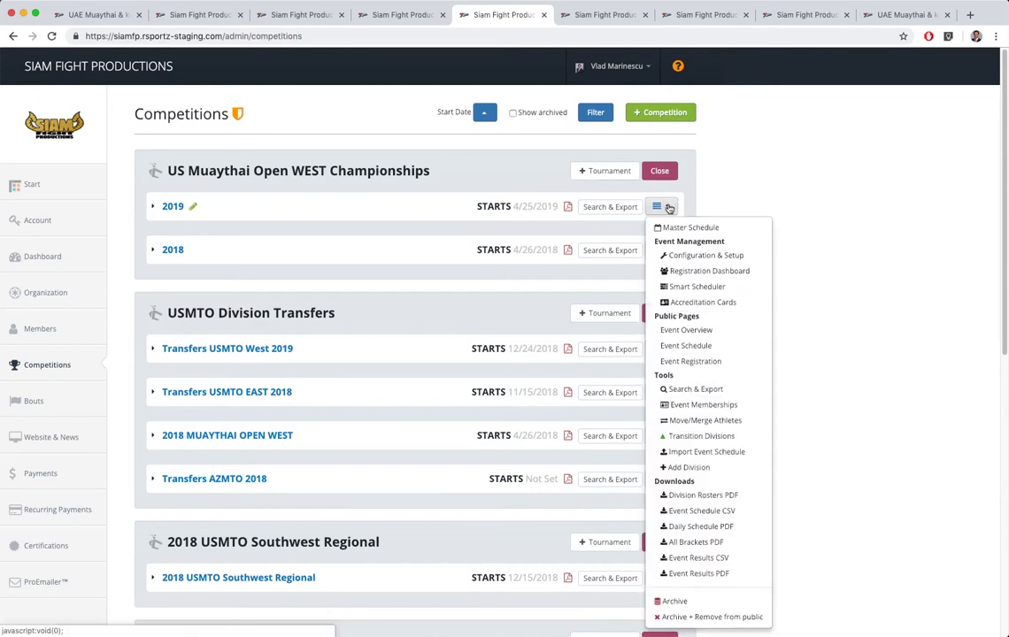
left_click(715, 290)
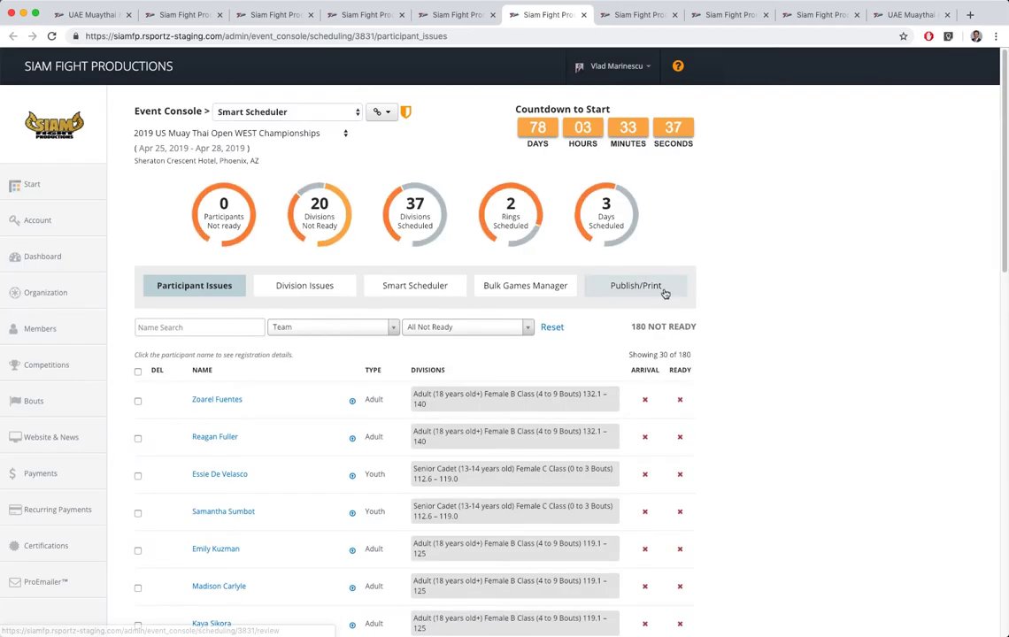
left_click(656, 288)
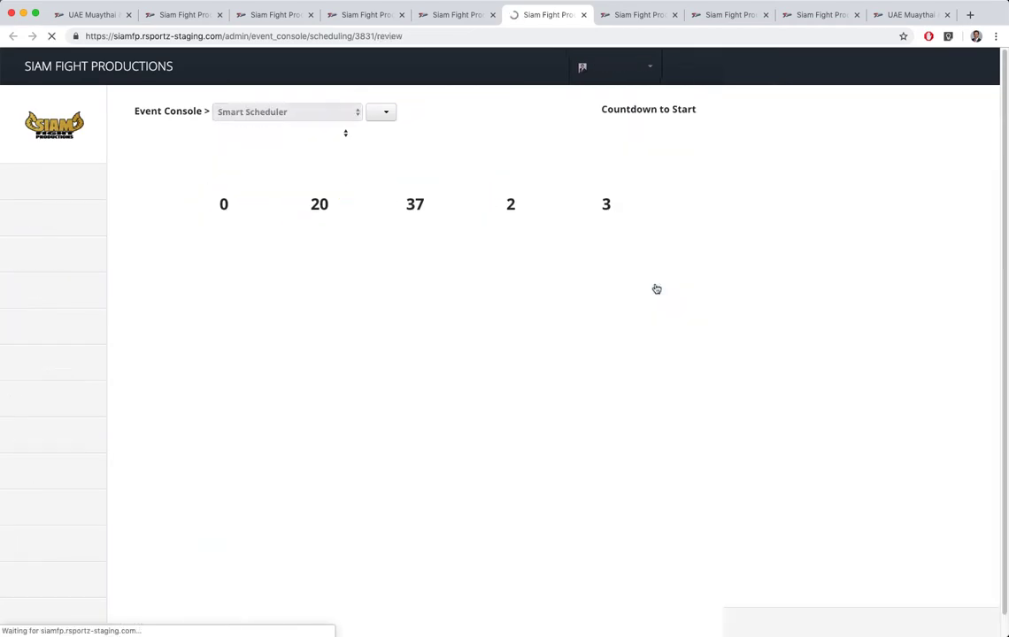
left_click(664, 387)
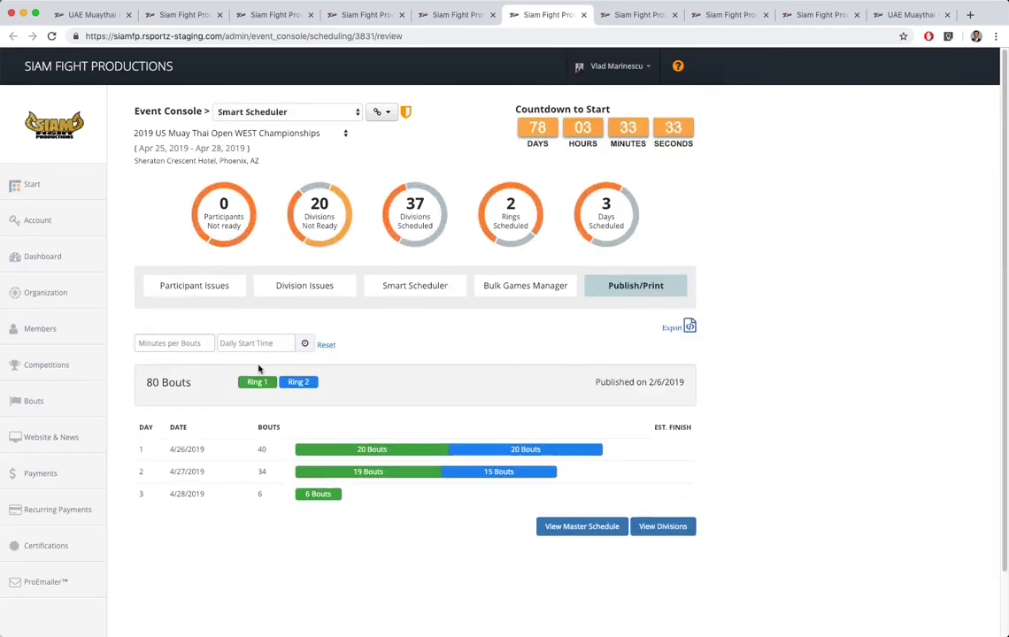
Download the Daily Schedule PDF with the daily schedules for all games.
left_click(233, 106)
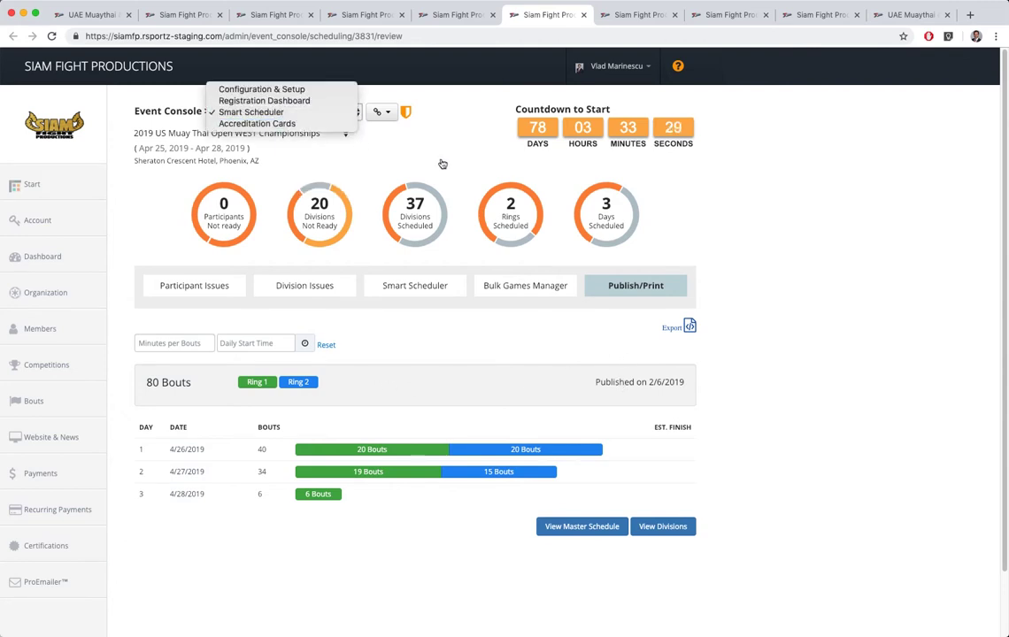
left_click(361, 147)
left_click(380, 112)
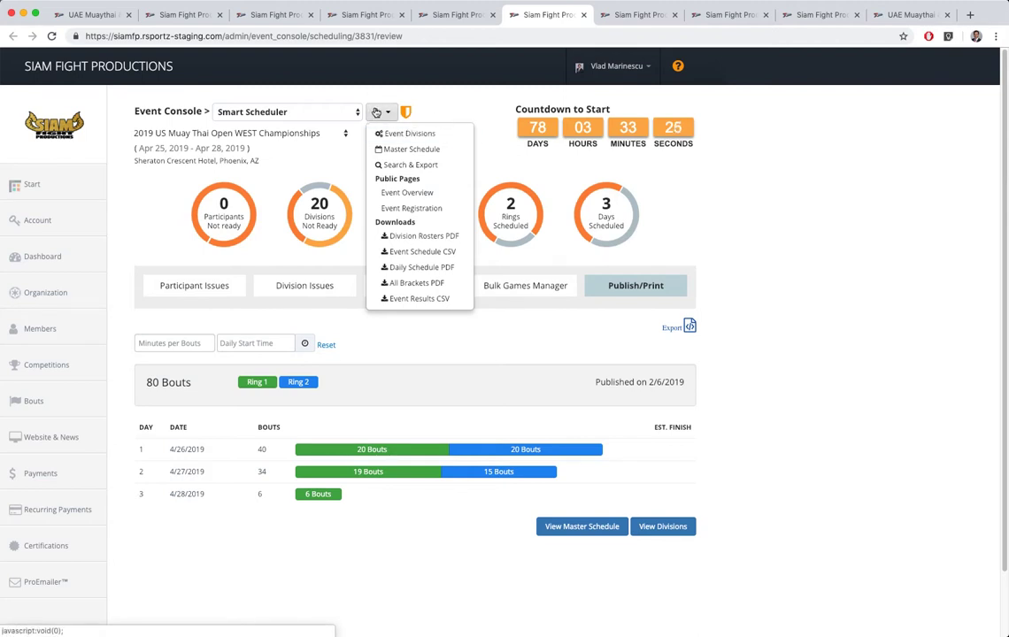
left_click(429, 267)
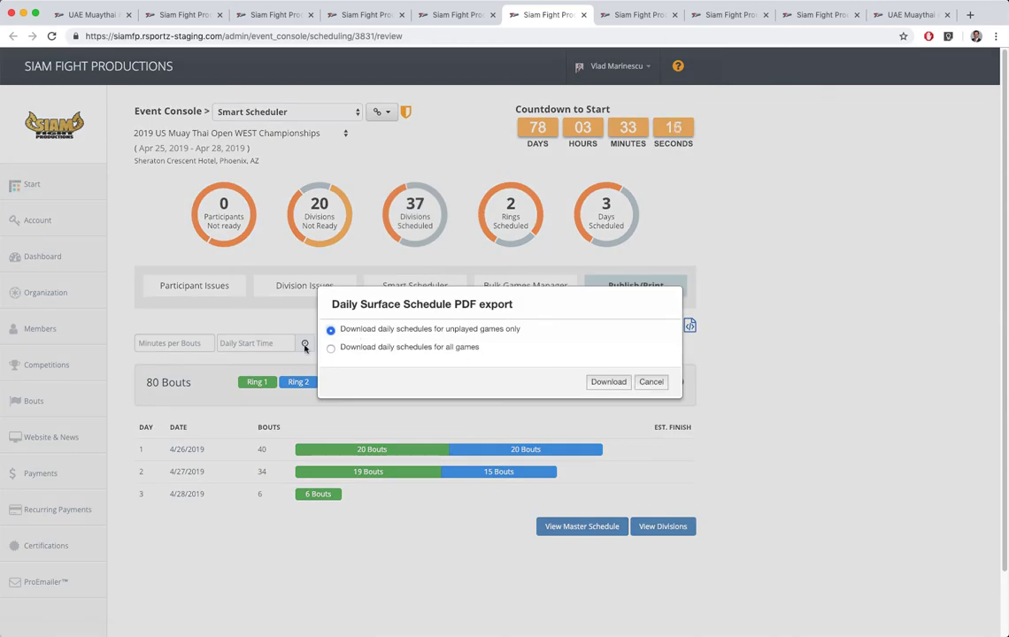
left_click(331, 348)
left_click(619, 383)
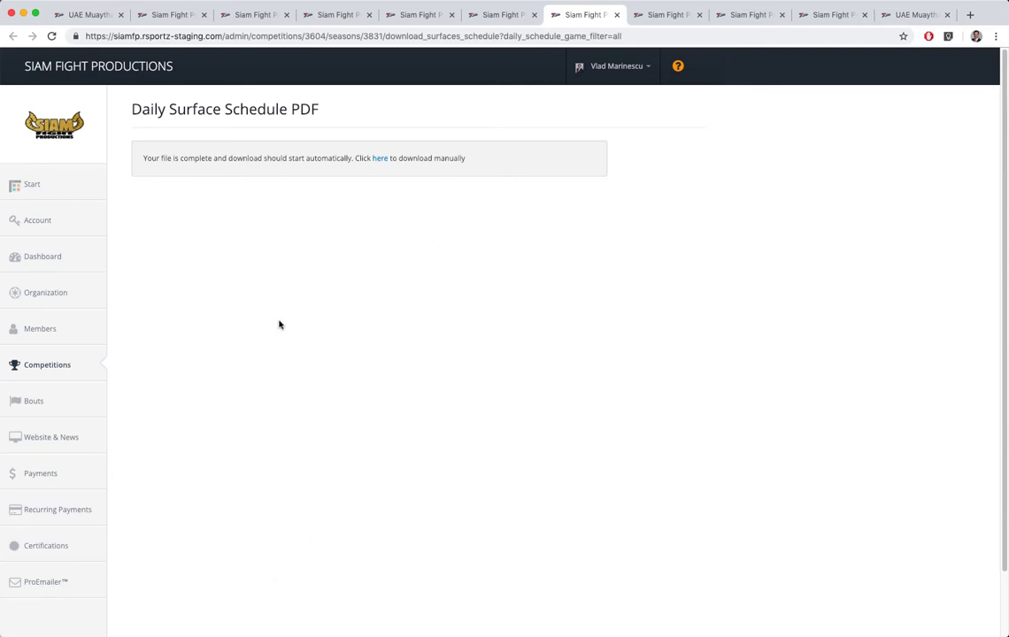
left_click(382, 158)
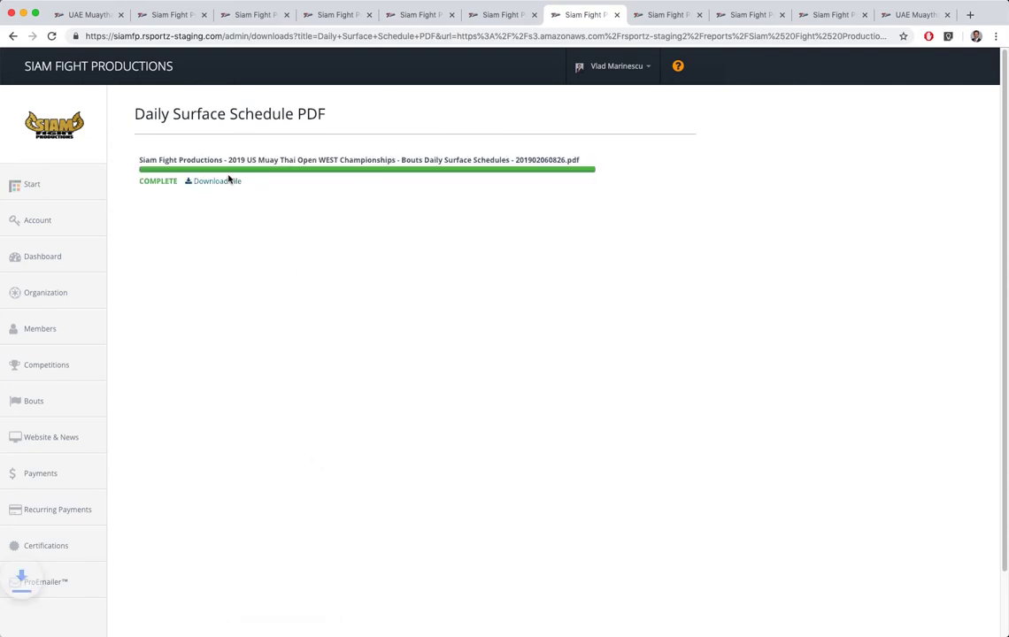
Open the downloaded daily schedule PDF, look through the bouts for each day and ring, and close it.
left_click(66, 624)
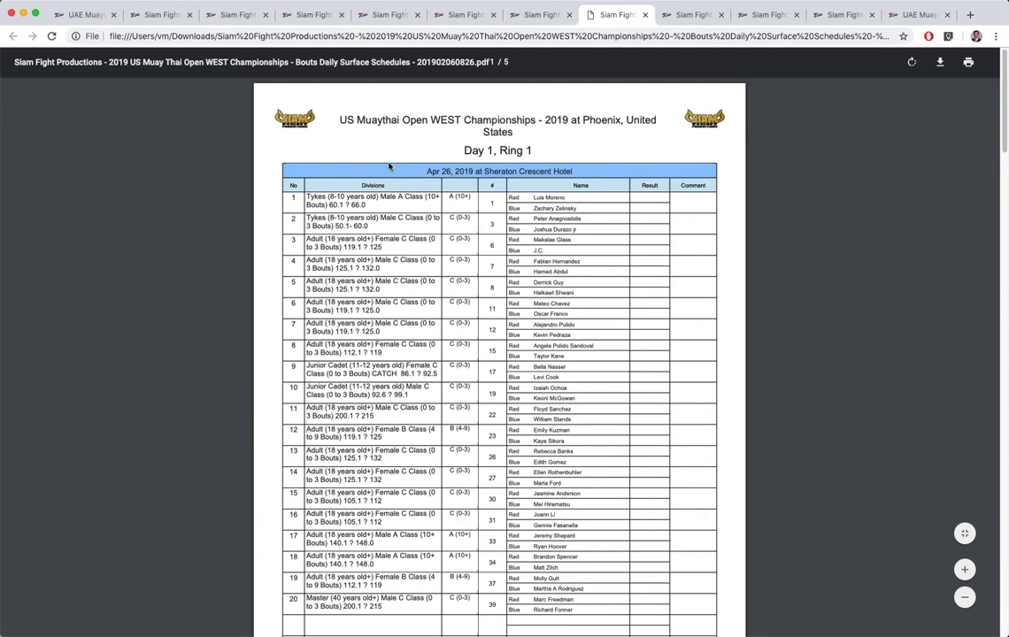
scroll(390, 302, "down", 7)
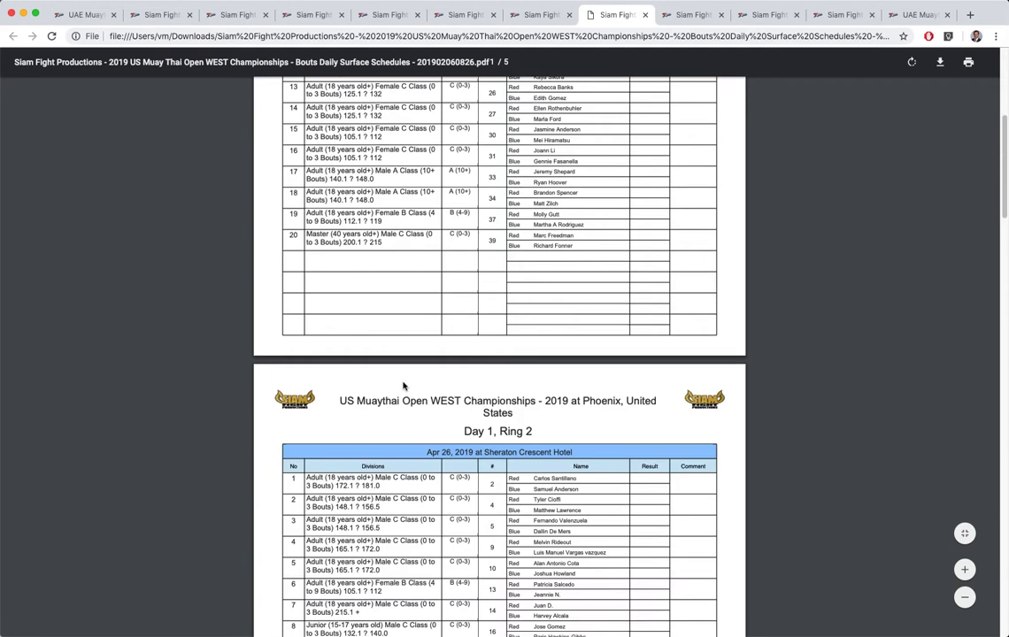
scroll(364, 432, "down", 4)
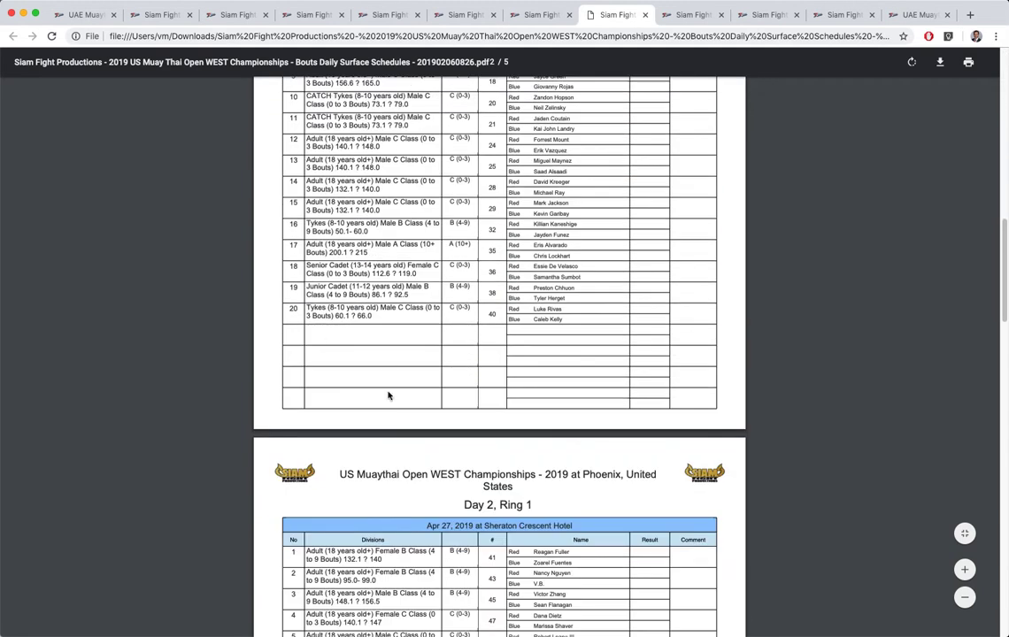
scroll(480, 277, "down", 6)
scroll(459, 367, "up", 5)
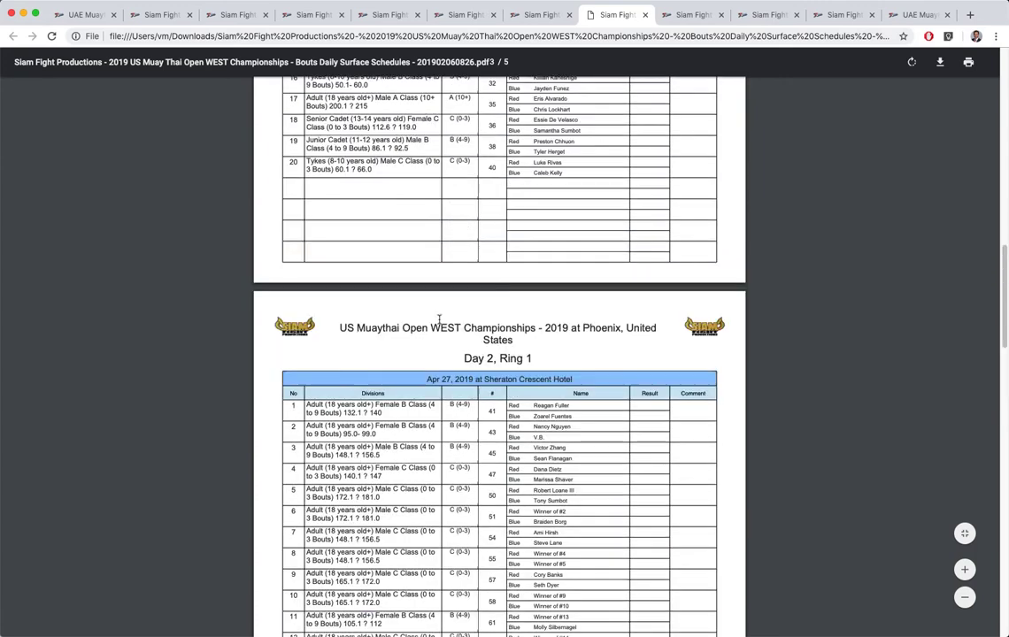
scroll(460, 366, "down", 15)
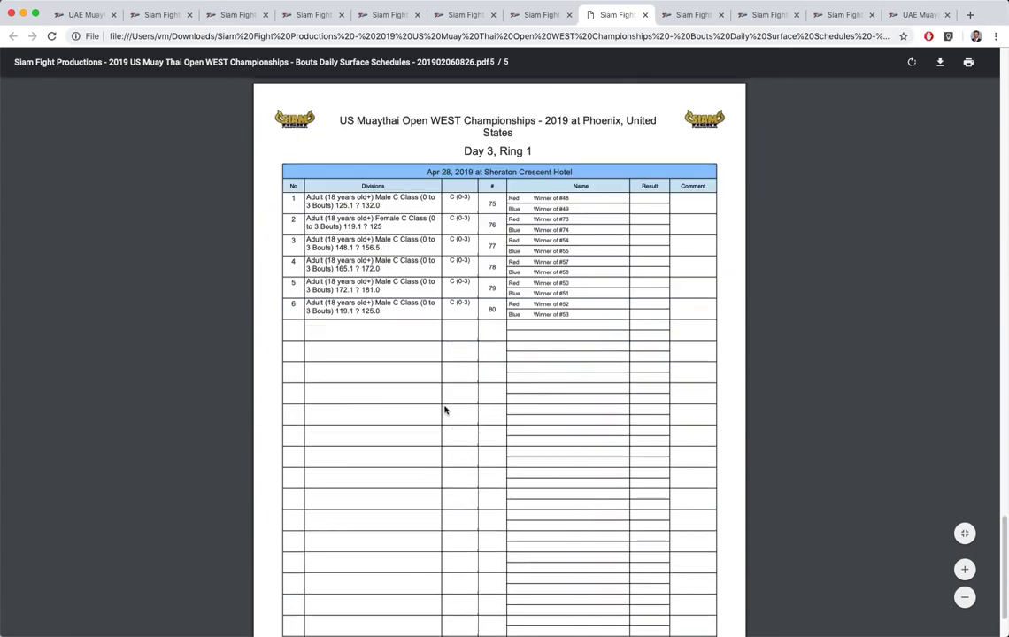
scroll(445, 409, "up", 20)
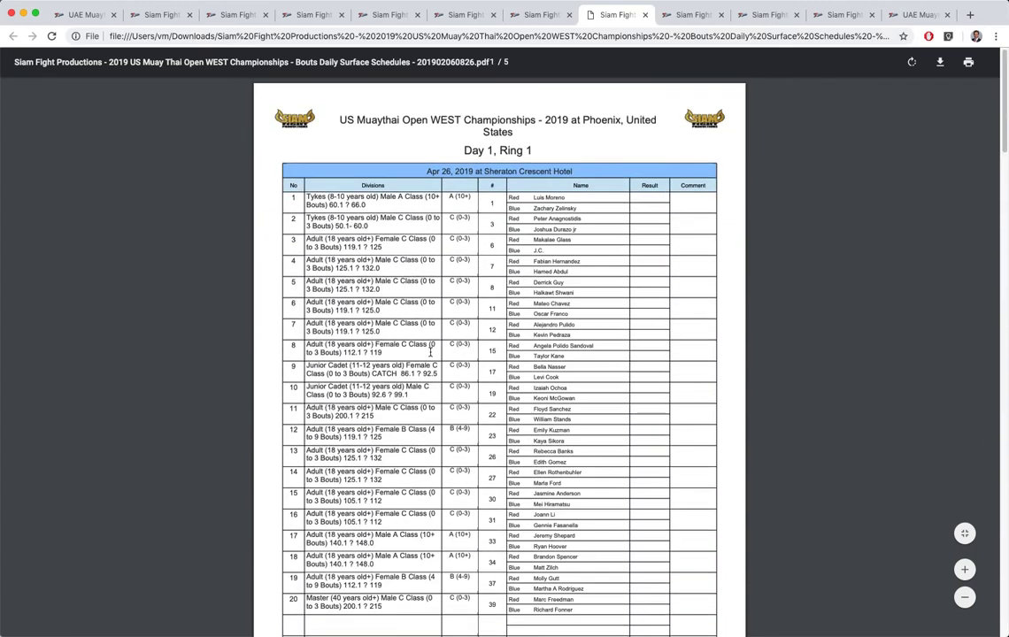
key("super+w")
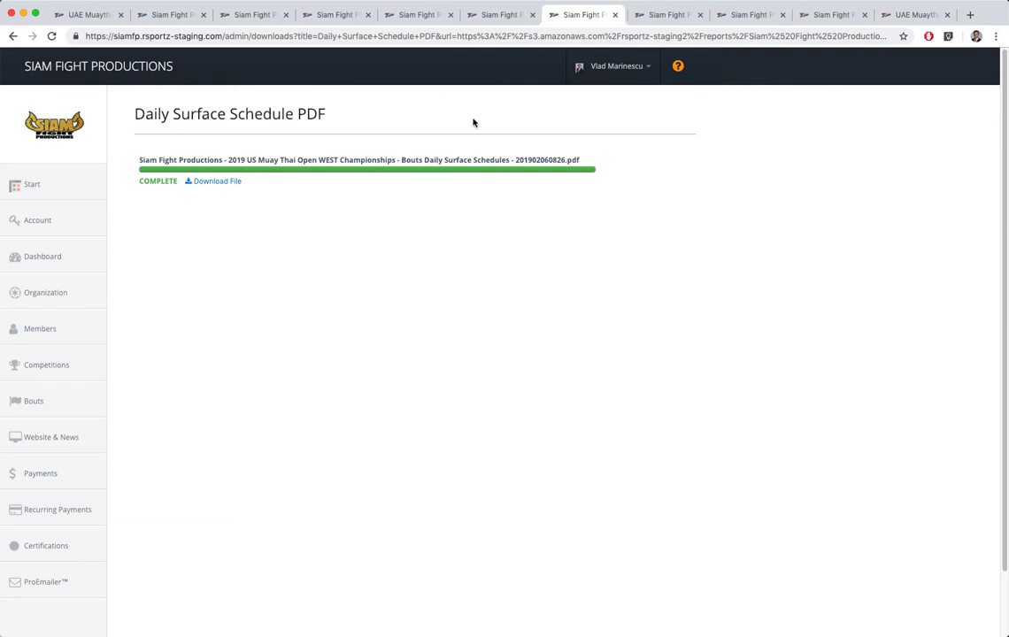
Close the browser tabs with the PDF download page, the division bracket and an edited bout.
left_click(617, 17)
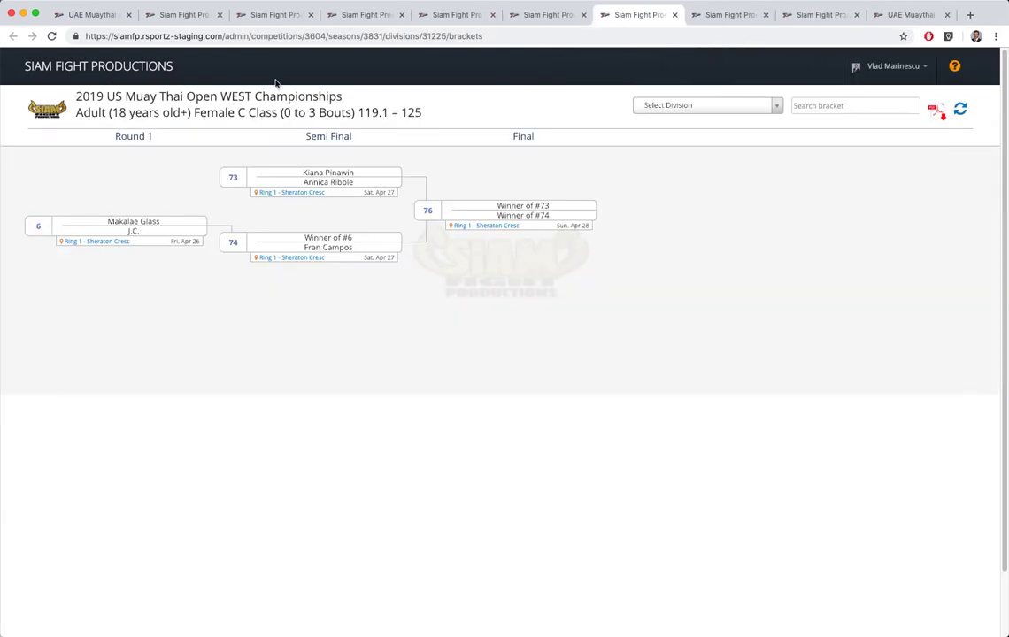
left_click(673, 15)
left_click(673, 15)
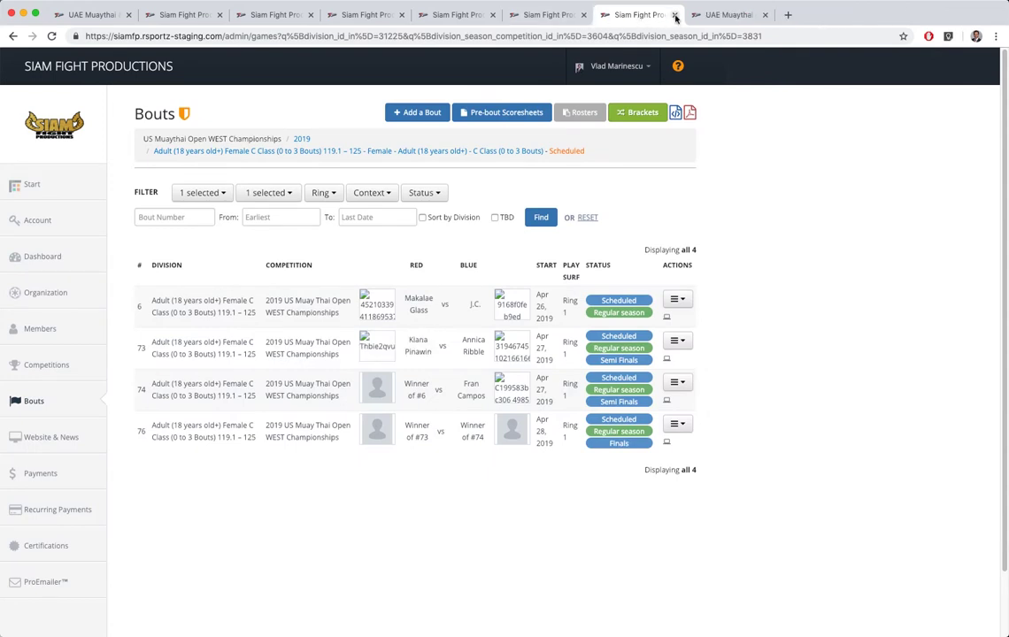
Close the tab with the filtered division bouts and check the UAE Muaythai & Kickboxing Federation's bouts and competition filter choices.
left_click(677, 16)
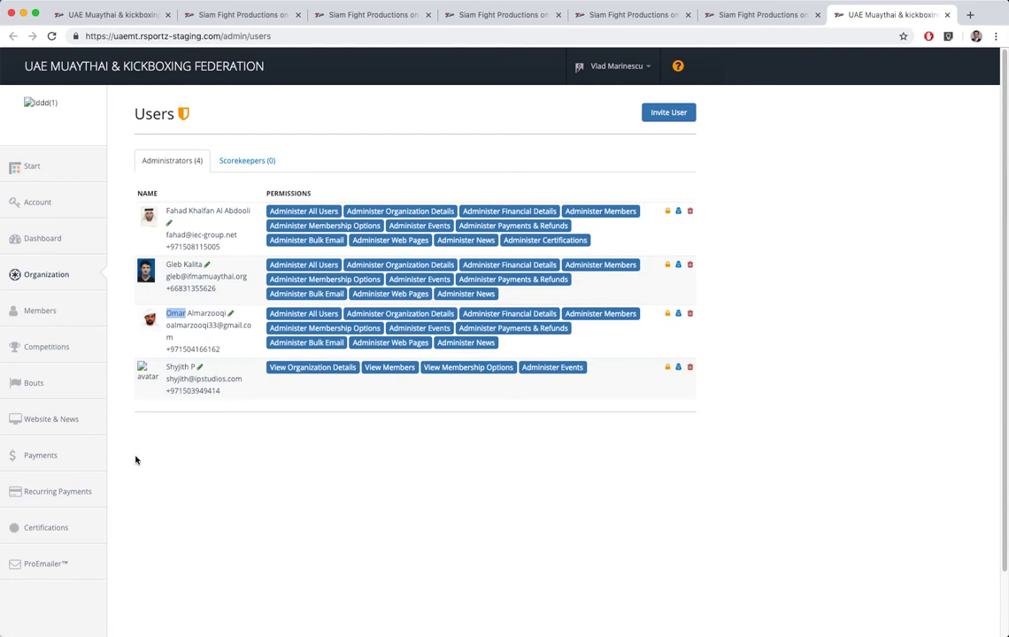
left_click(33, 385)
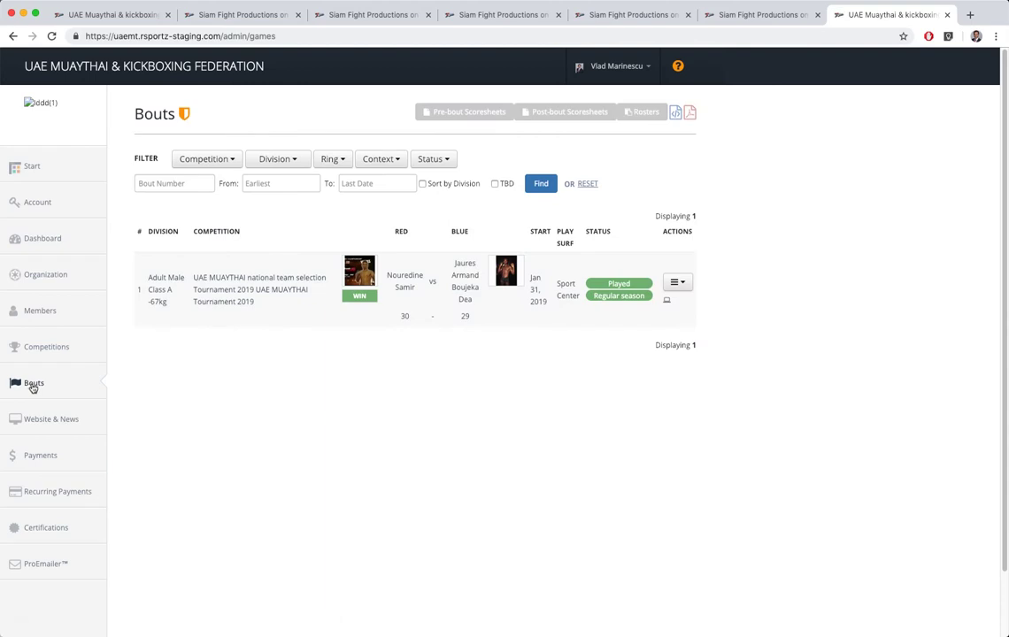
left_click(213, 158)
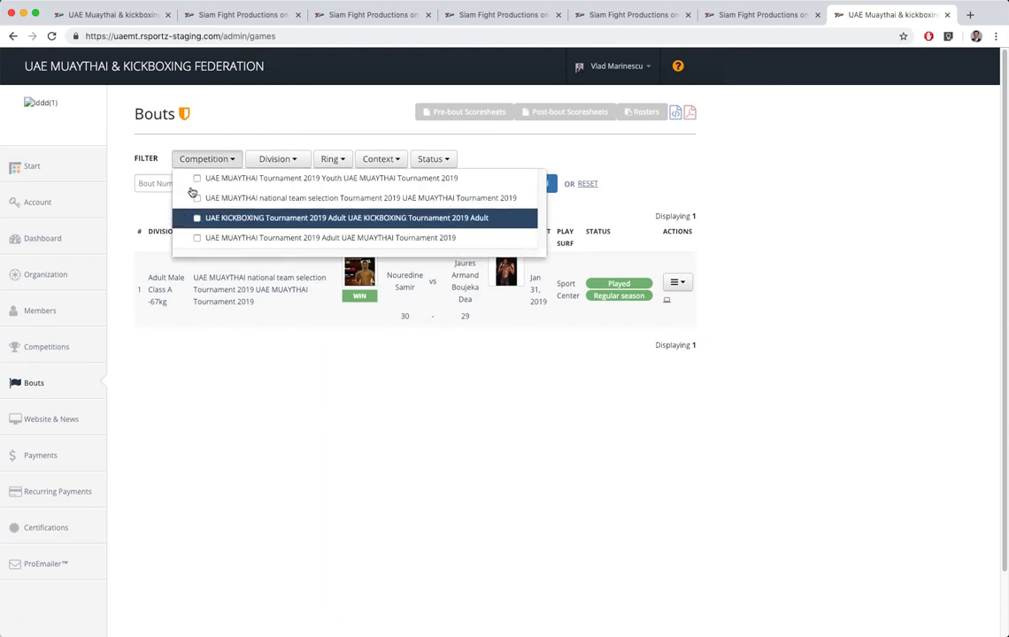
left_click(708, 97)
Return to the Siam Fight Productions scheduler tab, open its bouts list and filter it to bouts with the status Scheduled.
left_click(760, 14)
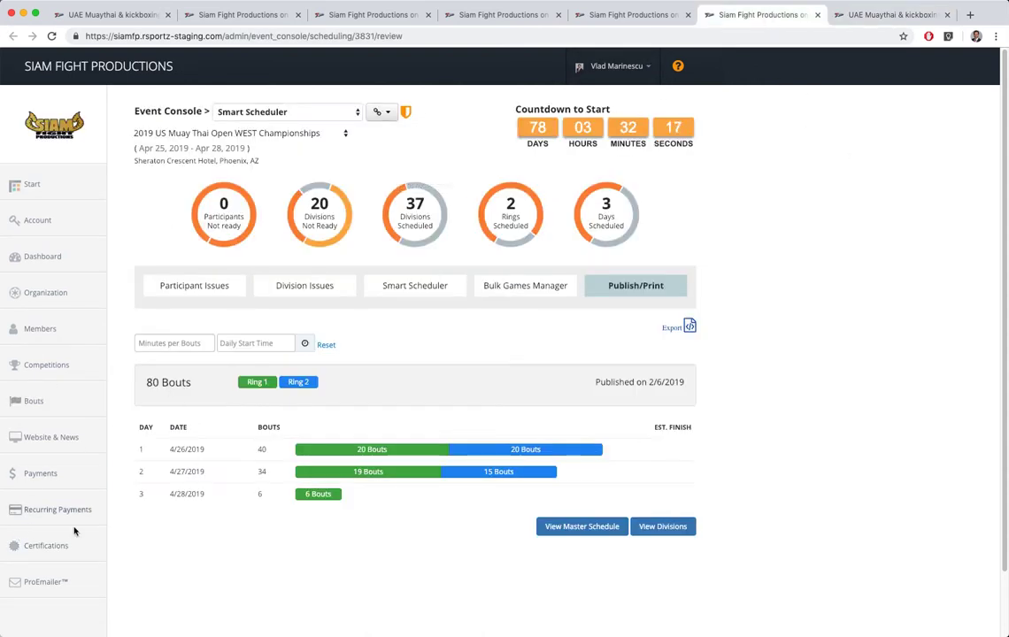
left_click(33, 402)
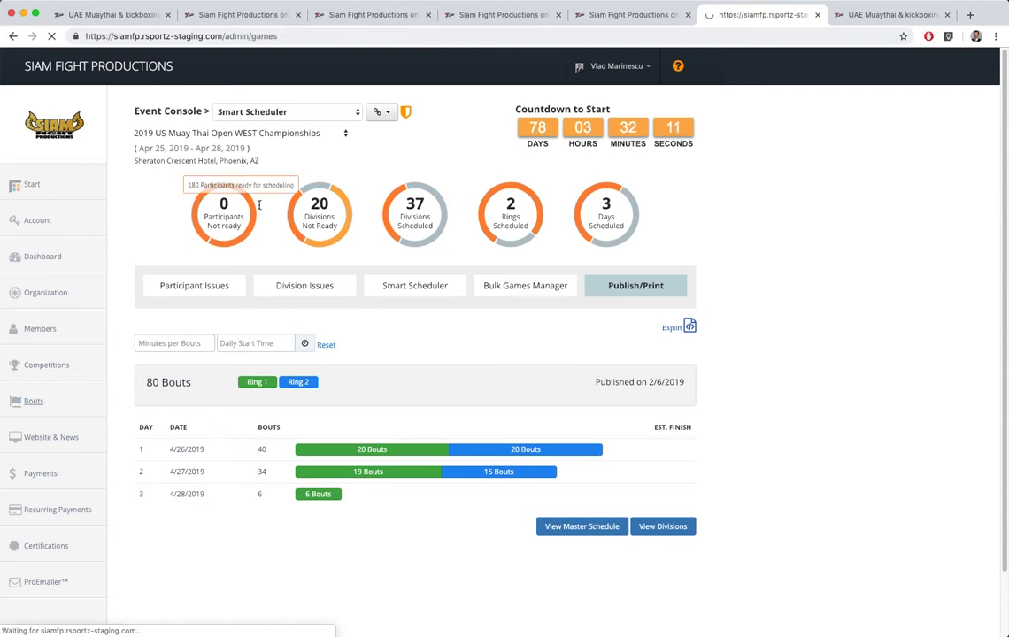
scroll(212, 280, "down", 7)
scroll(235, 281, "up", 7)
left_click(432, 159)
left_click(462, 175)
left_click(542, 184)
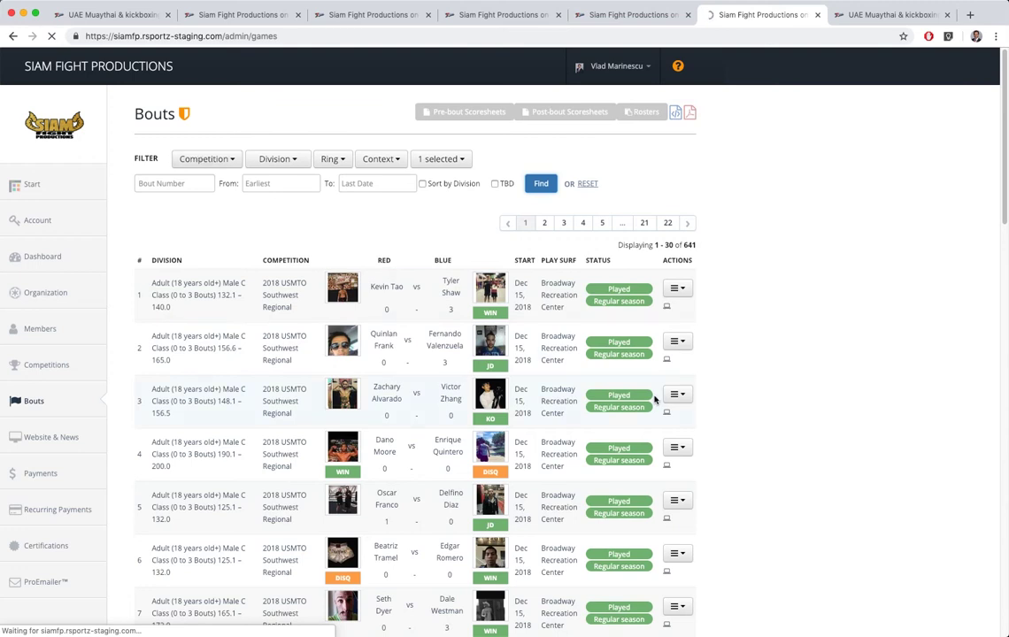
Open the scoring page of bout 1 in the 2019 US Muay Thai Open WEST Championships.
left_click(165, 183)
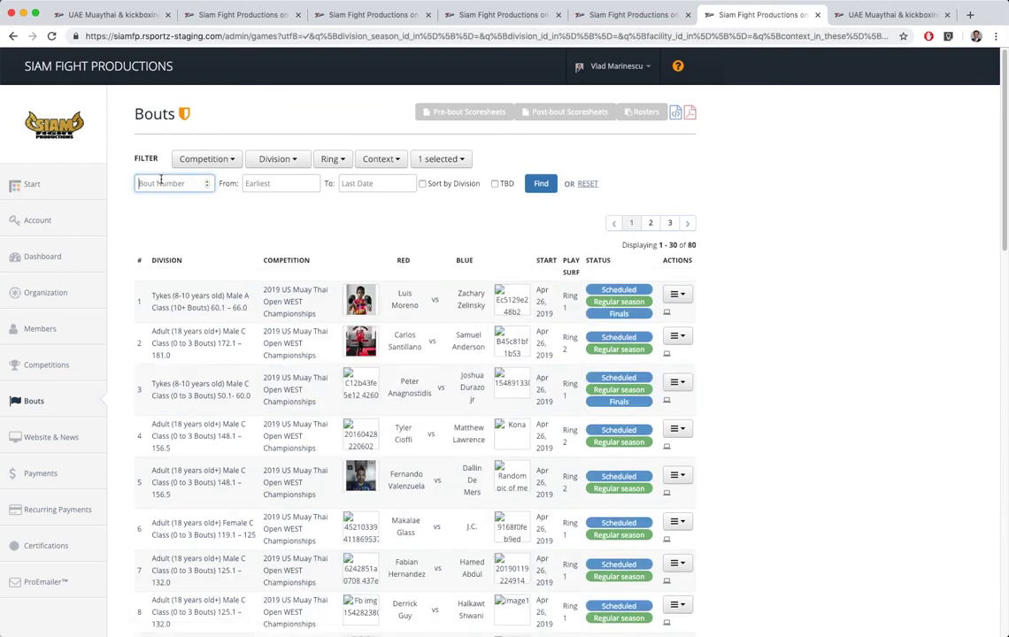
left_click(677, 294)
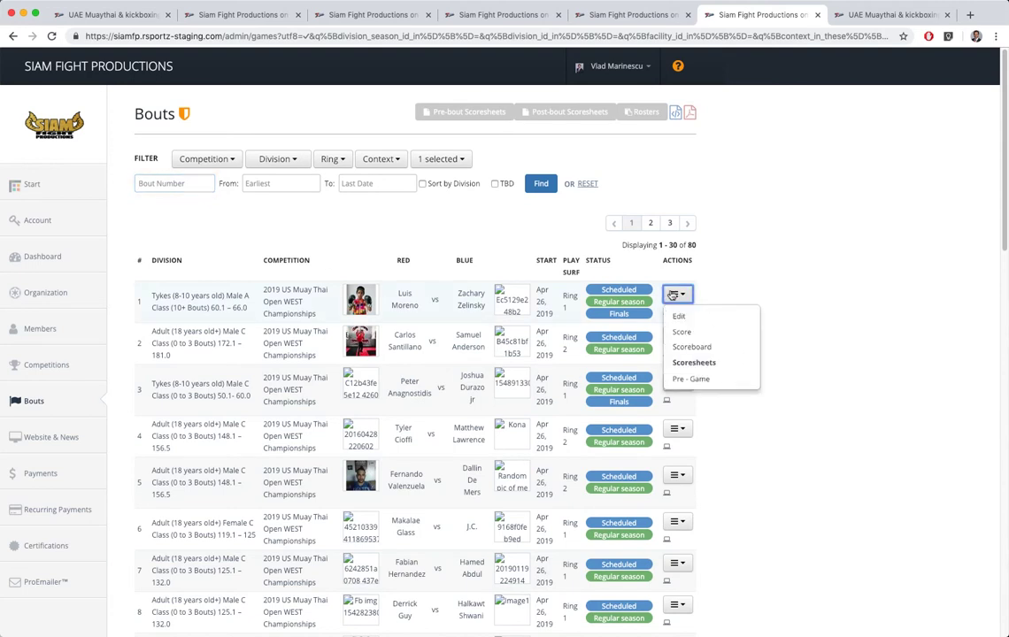
left_click(687, 338)
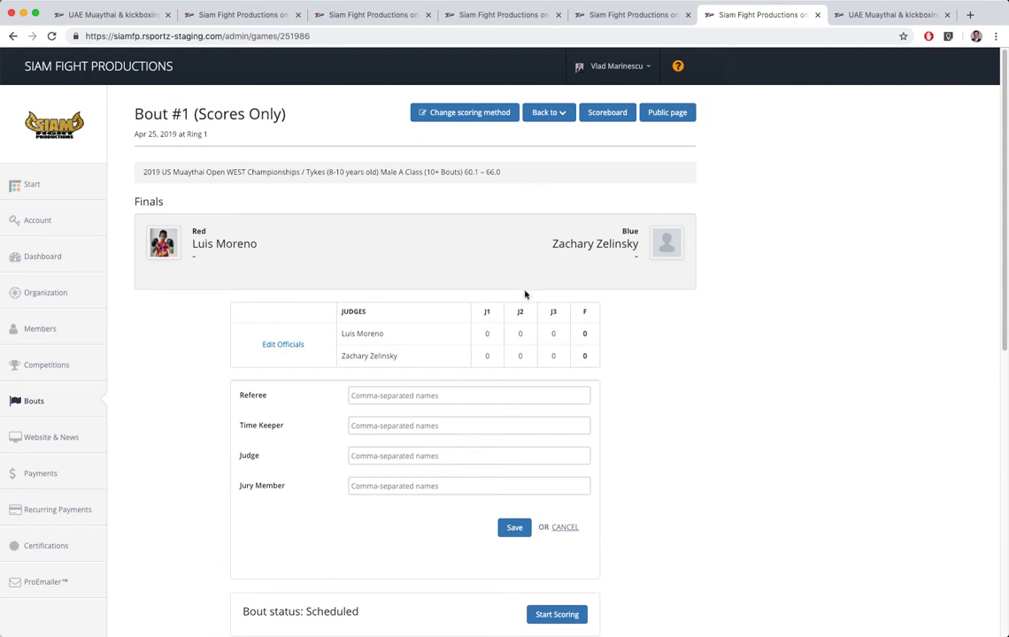
Enter judge J1's round scores for bout 1 as 10, 10, 10 for red and 9, 9, 9 for blue, and save them.
scroll(496, 452, "down", 5)
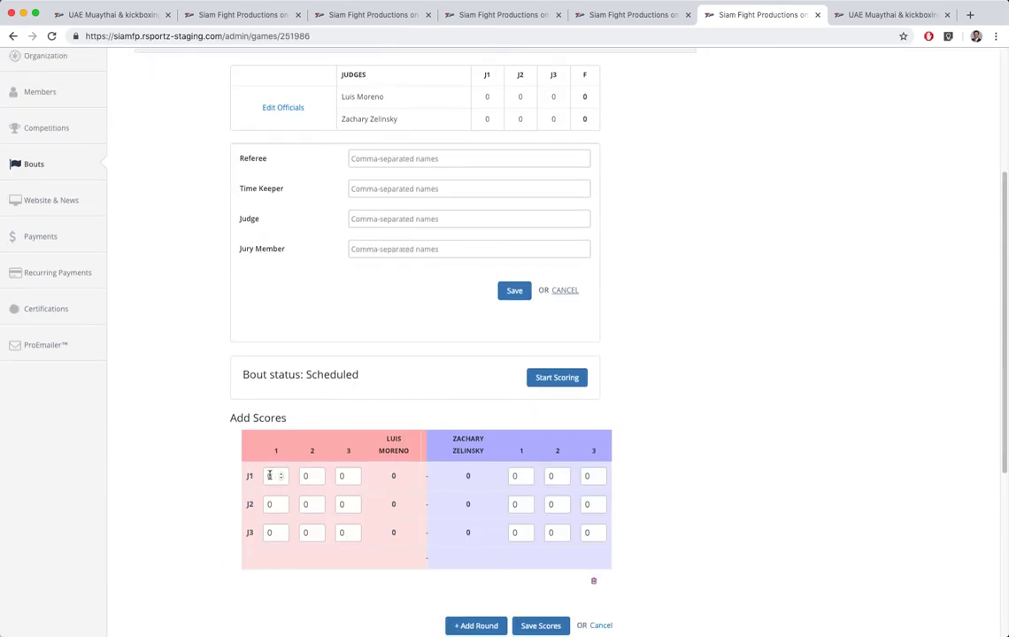
key("Tab")
type("10")
key("Tab")
type("10")
key("Tab")
type("9")
key("Tab")
type("9")
key("Tab")
type("9")
left_click(541, 626)
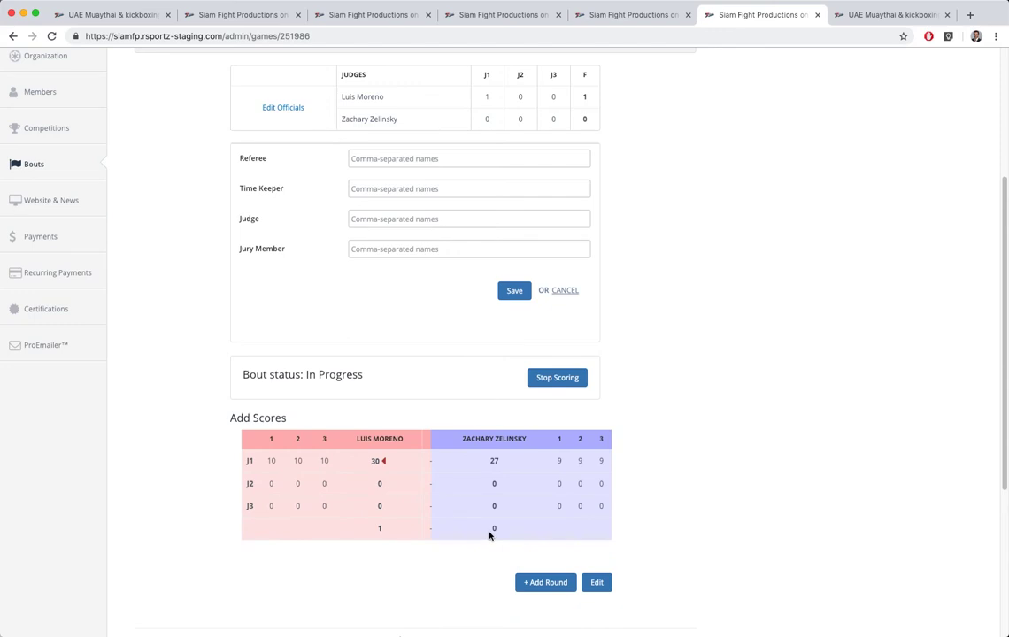
Open the scoreboard of bout 1 to check how the scores are displayed, and close its tab.
scroll(483, 534, "up", 2)
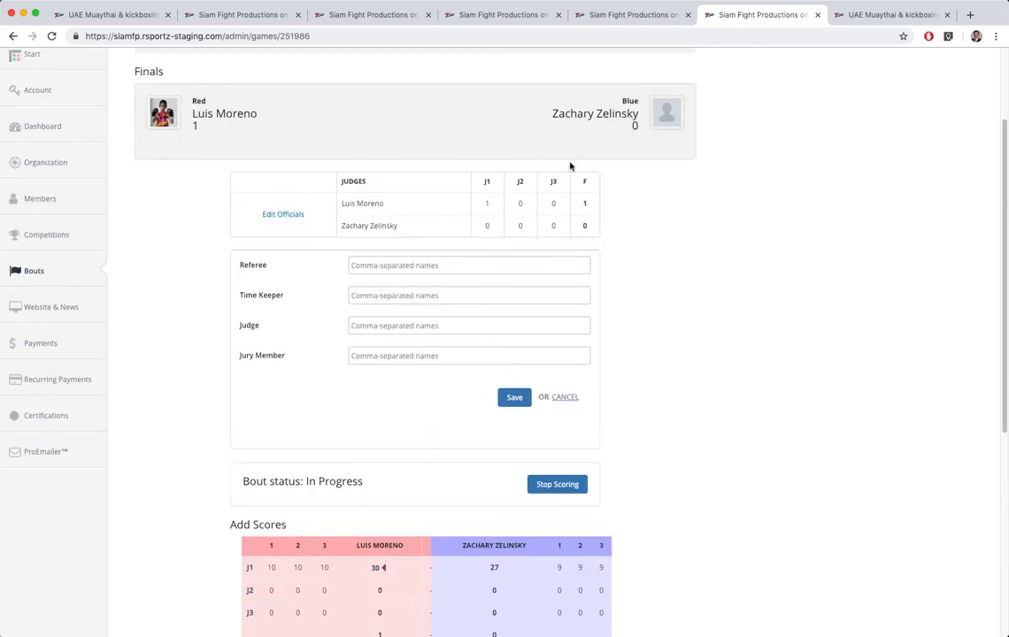
scroll(572, 373, "up", 2)
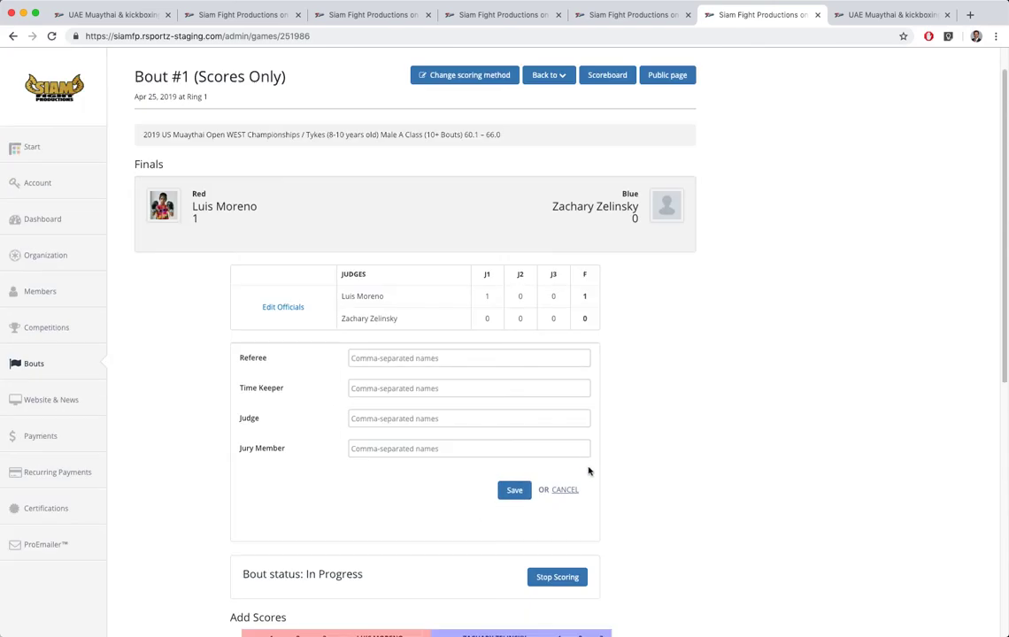
left_click(617, 76)
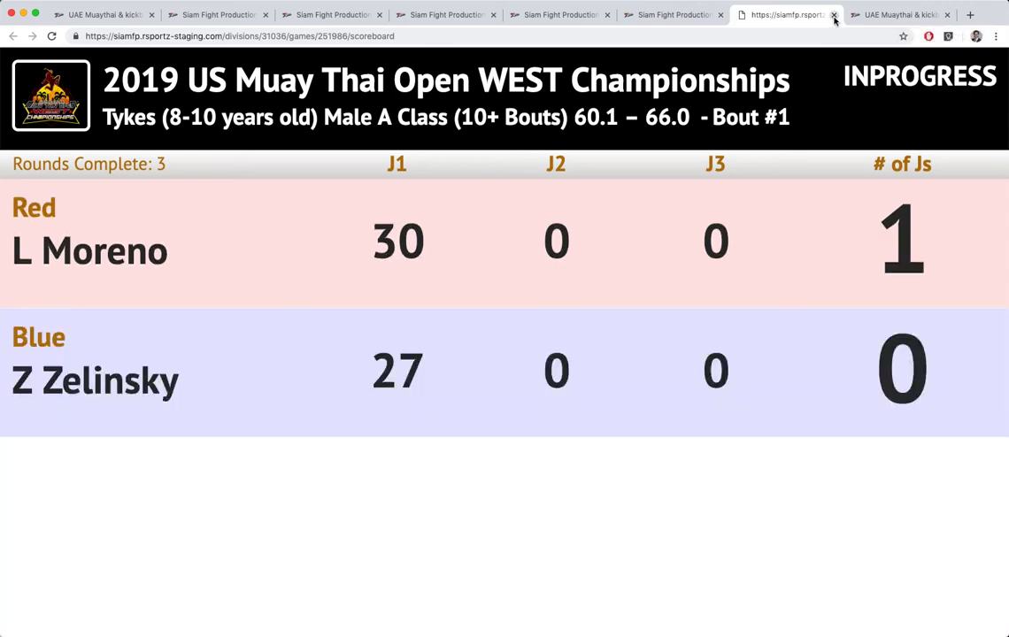
left_click(833, 15)
Override the decision of bout 1 by declaring the blue athlete winner based on Knockout, and finalize the bout.
scroll(369, 408, "down", 3)
scroll(369, 408, "down", 3)
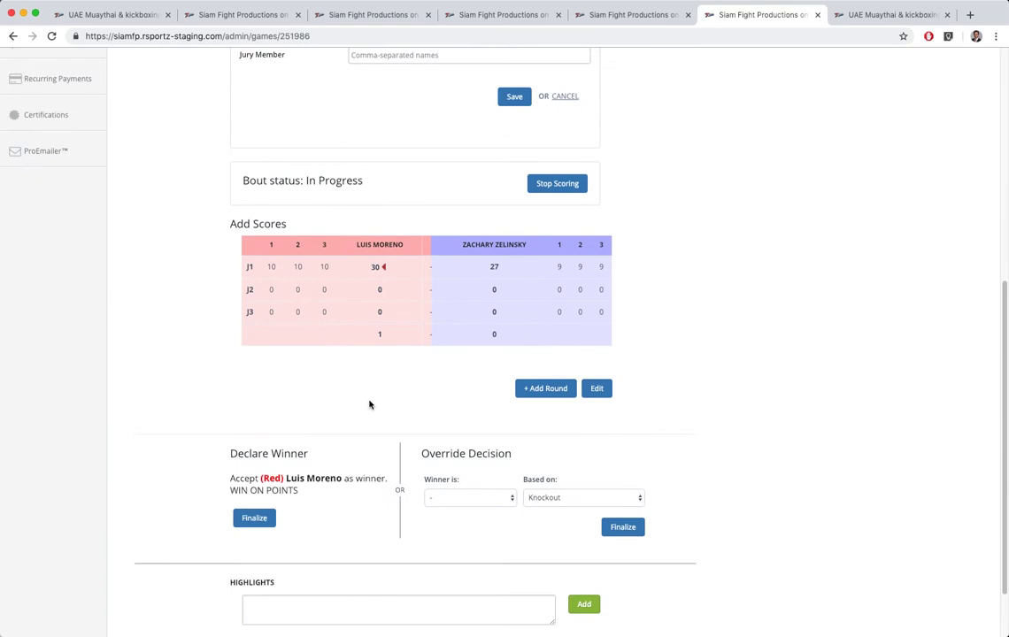
scroll(344, 448, "down", 2)
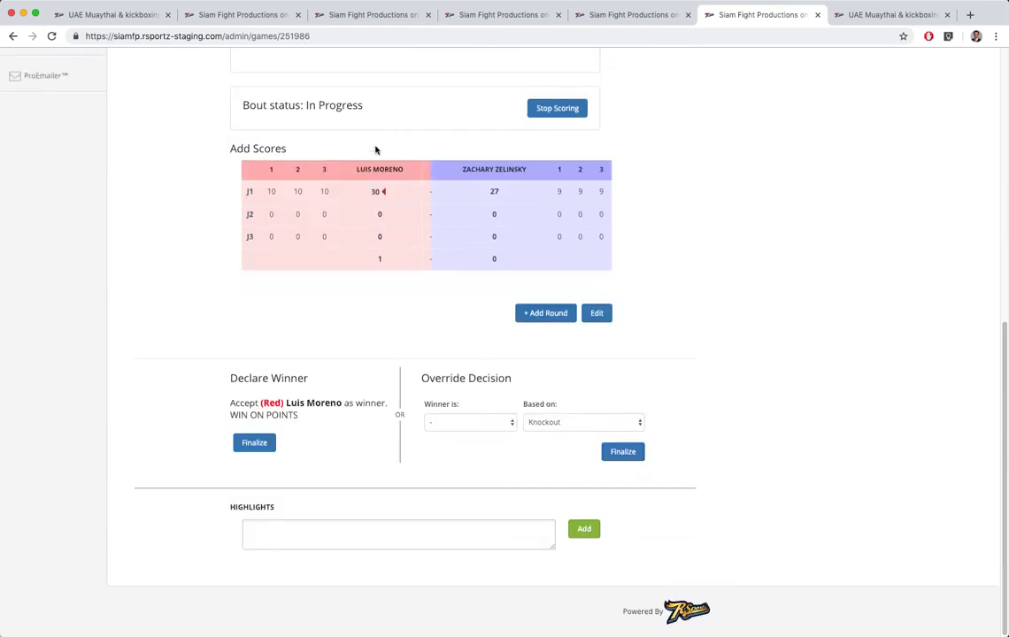
left_click(250, 447)
left_click(478, 421)
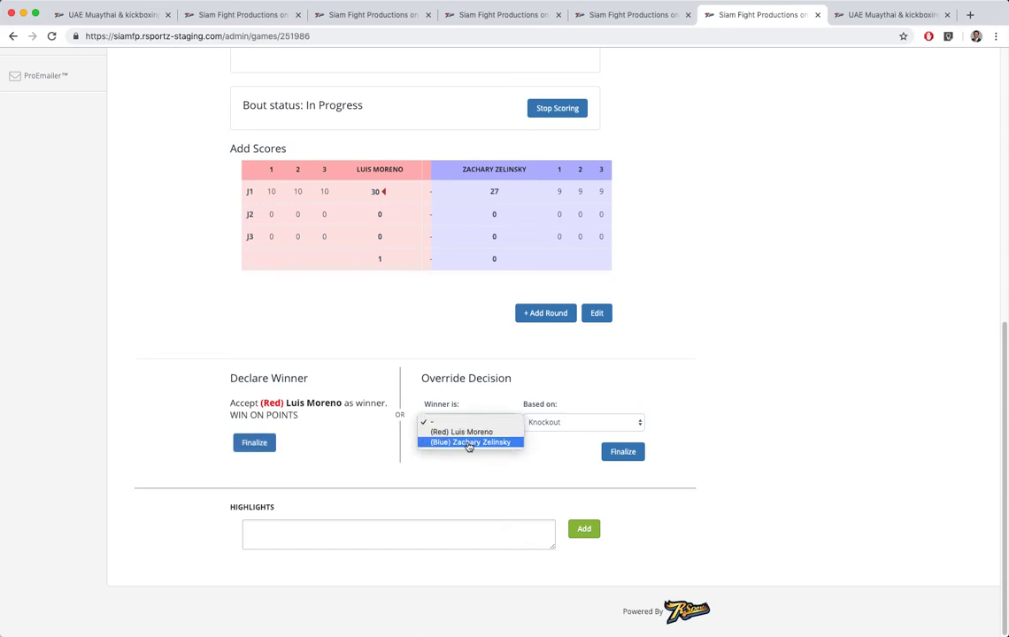
left_click(469, 443)
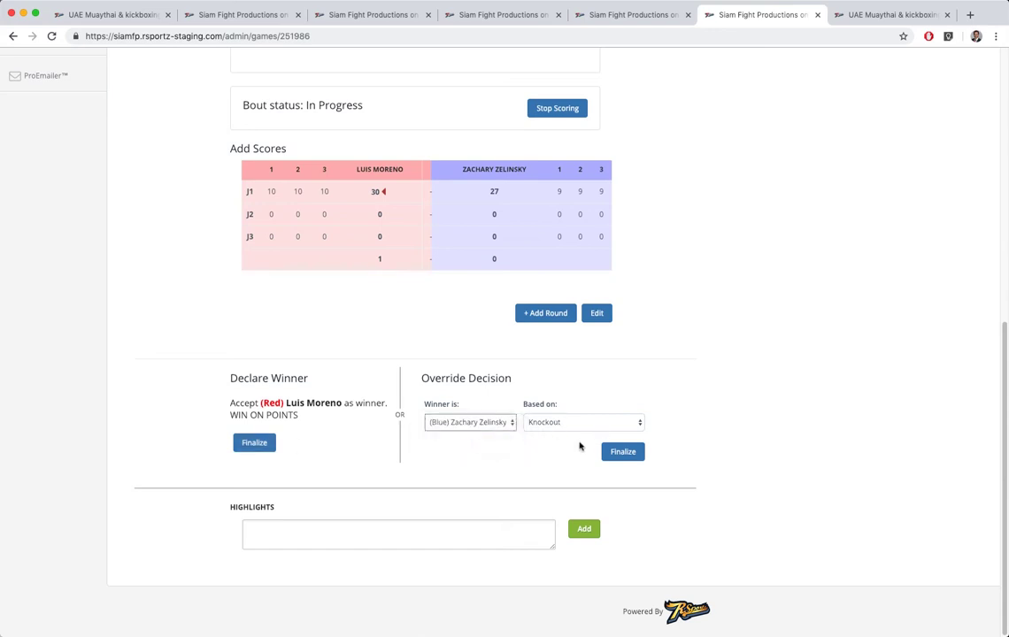
left_click(556, 425)
left_click(723, 408)
left_click(620, 453)
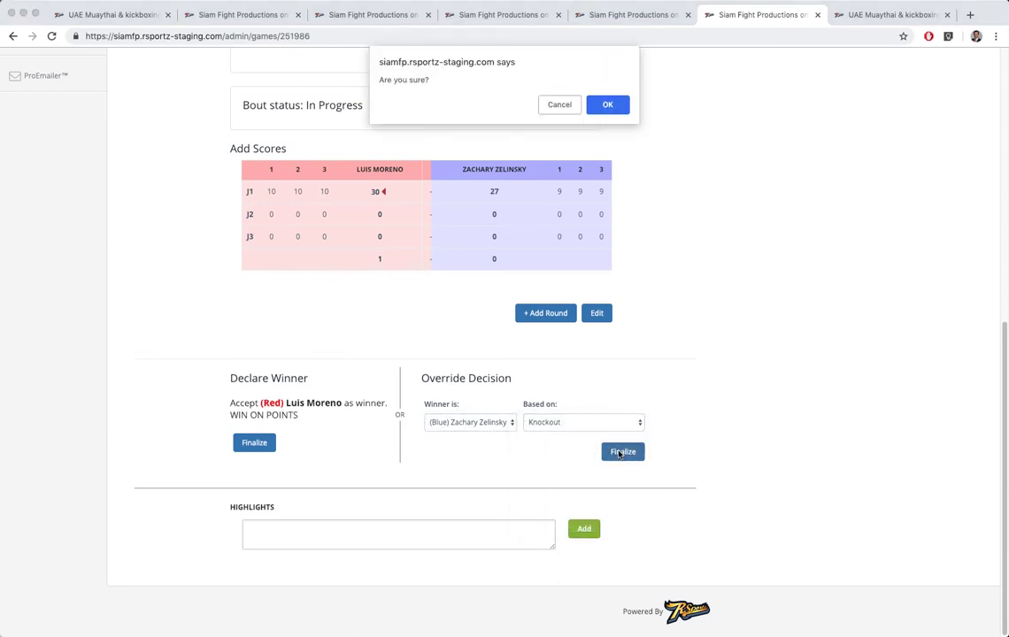
left_click(608, 104)
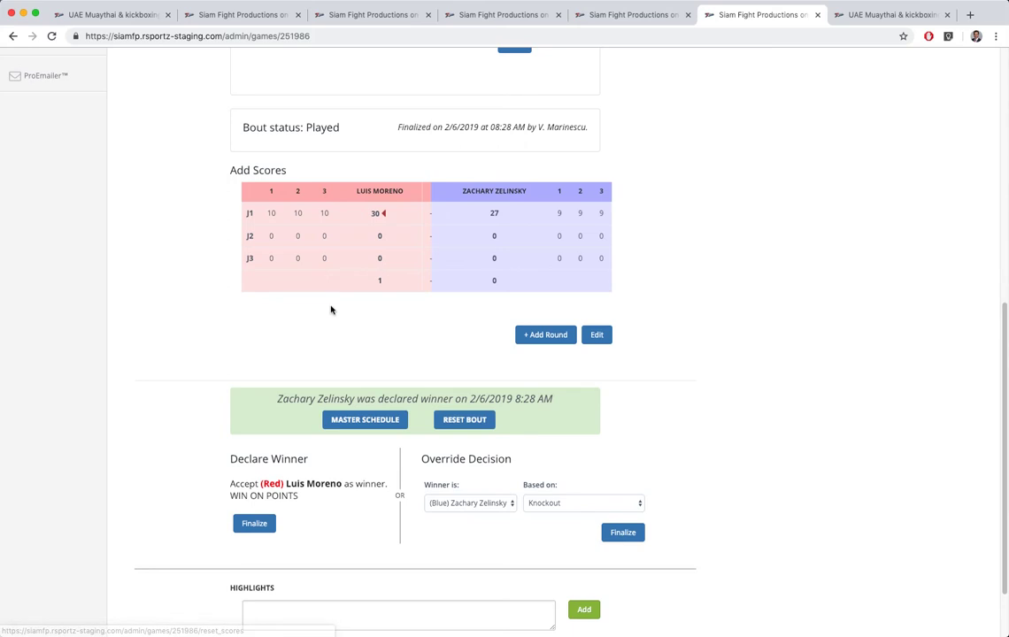
Open the organization's users and show the list of scorekeepers.
scroll(372, 363, "up", 6)
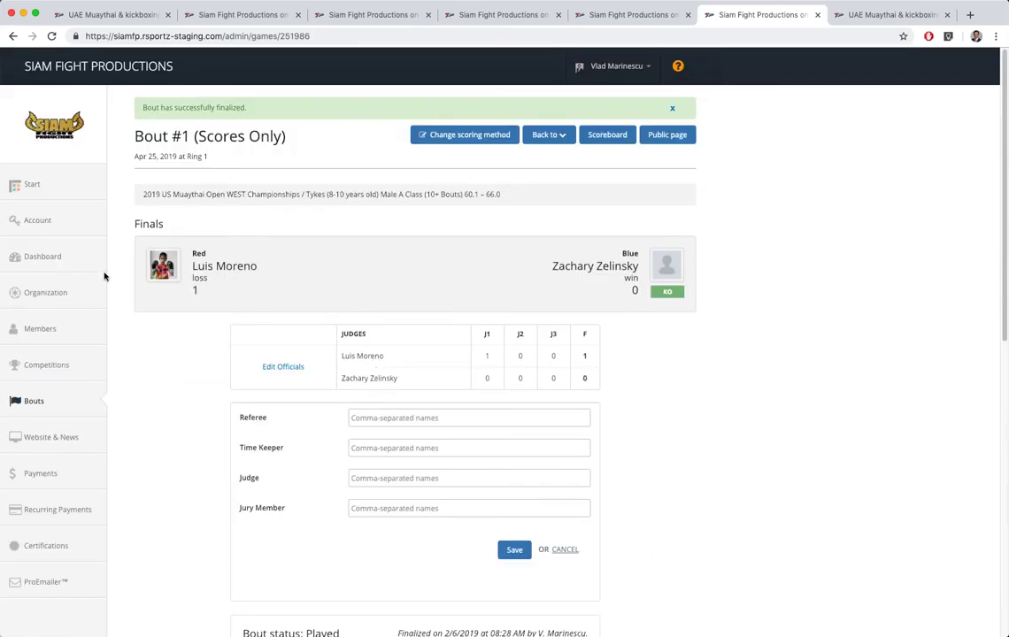
mouse_move(45, 288)
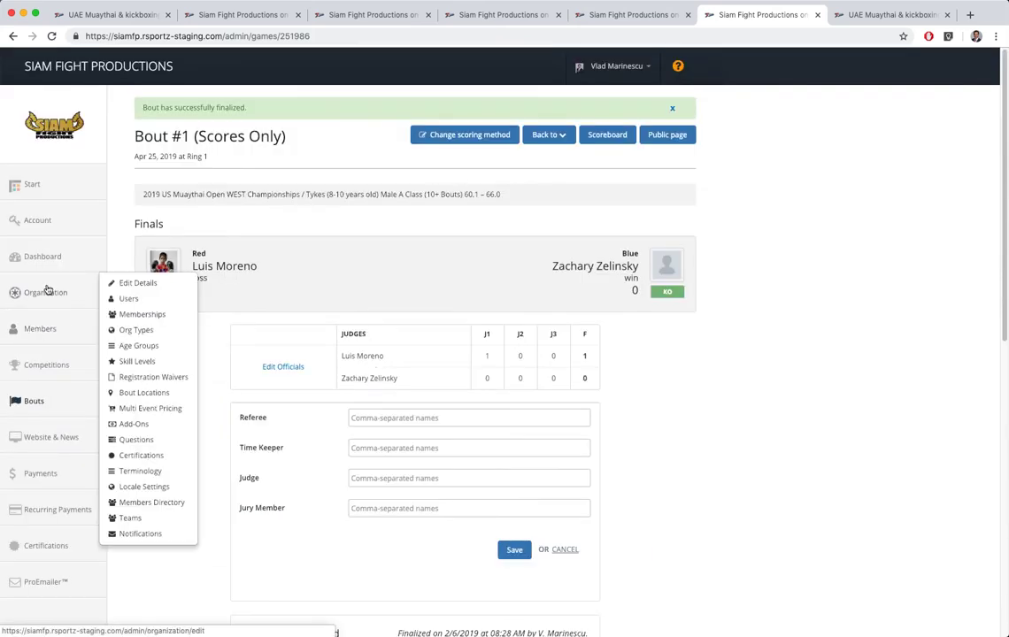
left_click(157, 302)
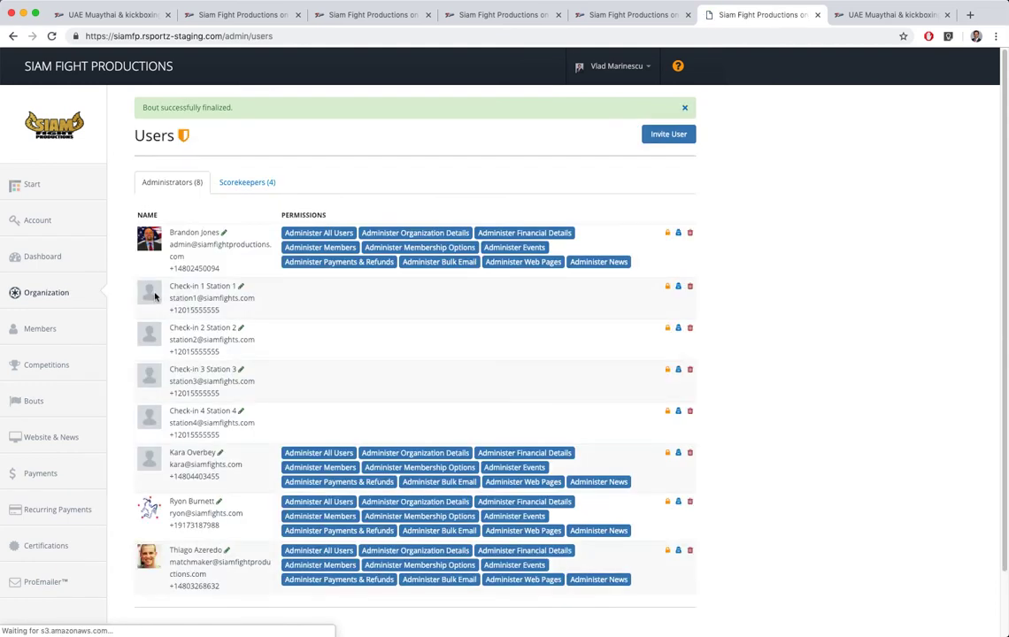
left_click(266, 186)
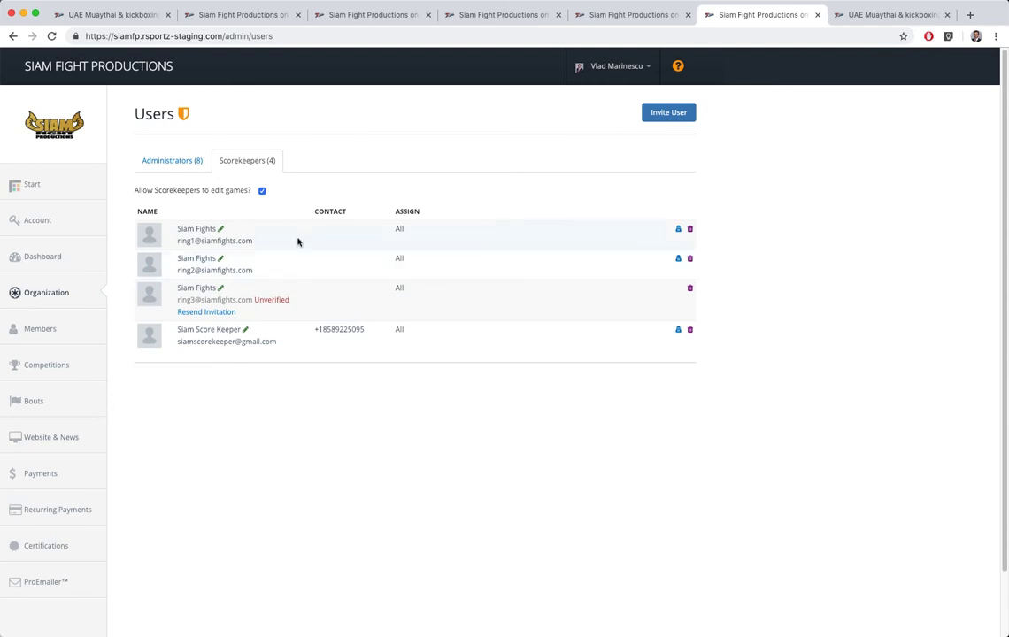
Open the ring 1 scorekeeper account for editing, review the season and division assignment choices, and save the account with the All assignment.
left_click(221, 231)
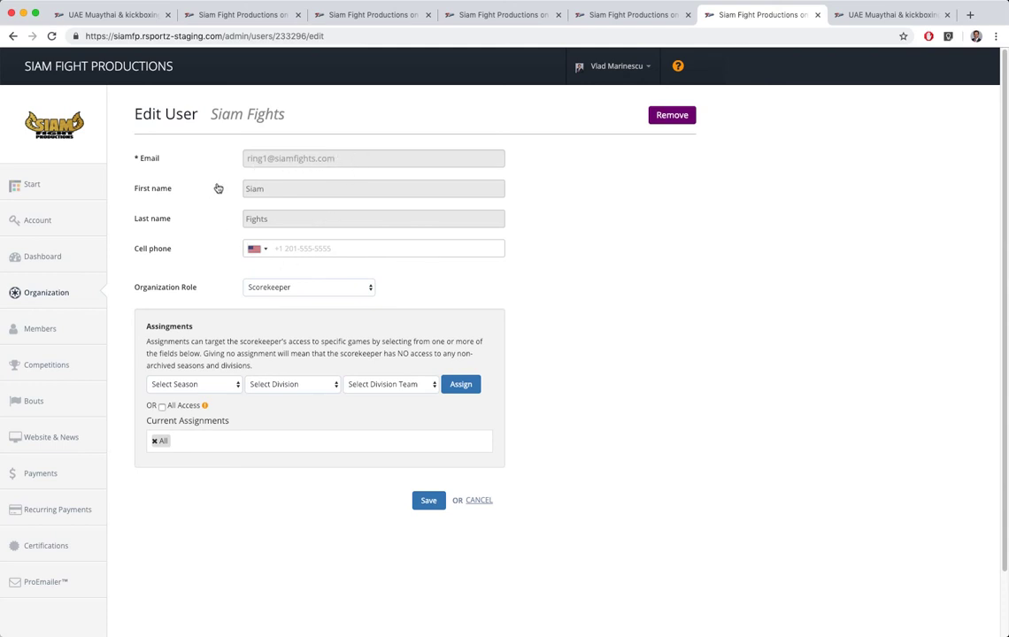
scroll(168, 328, "down", 2)
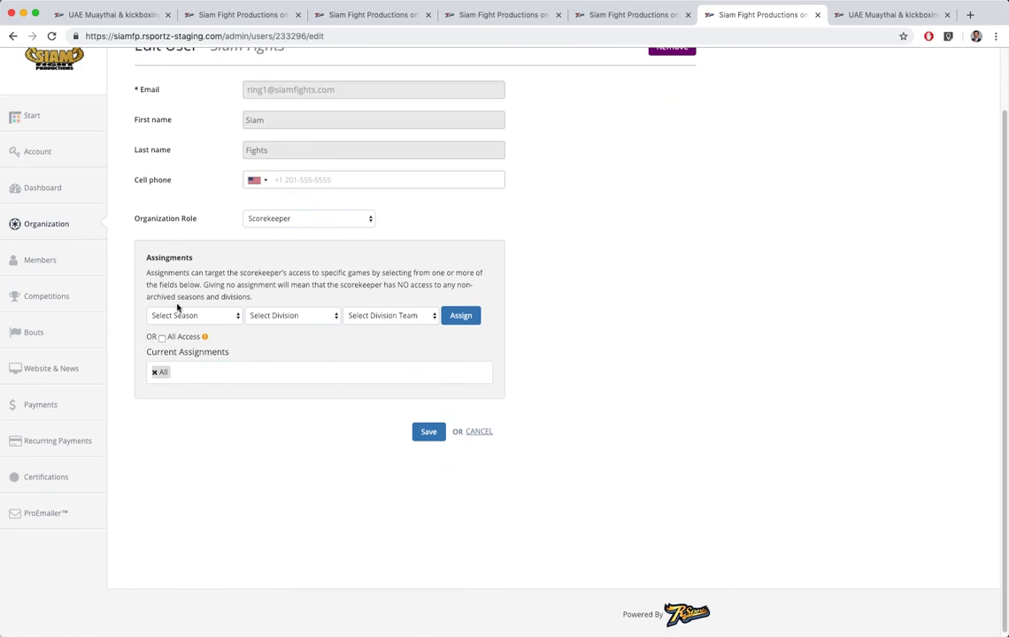
left_click(181, 316)
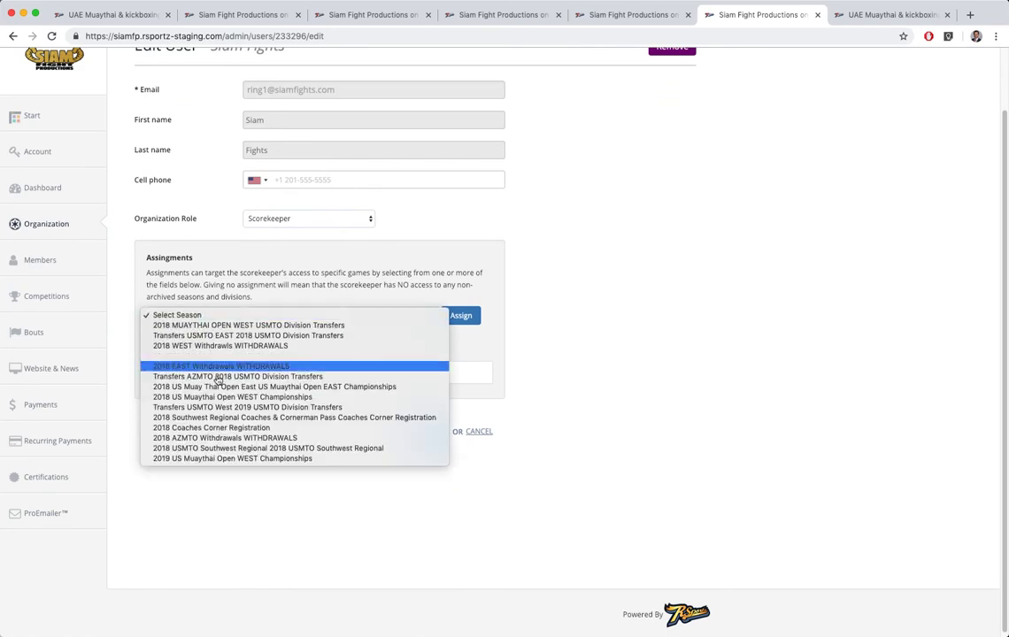
left_click(256, 297)
left_click(293, 316)
left_click(302, 276)
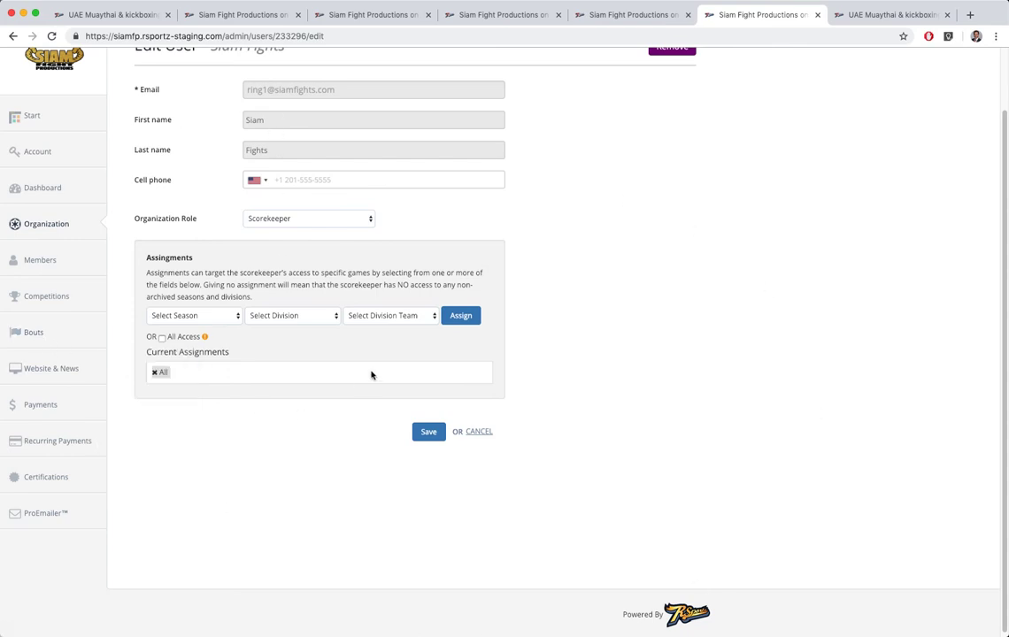
left_click(422, 434)
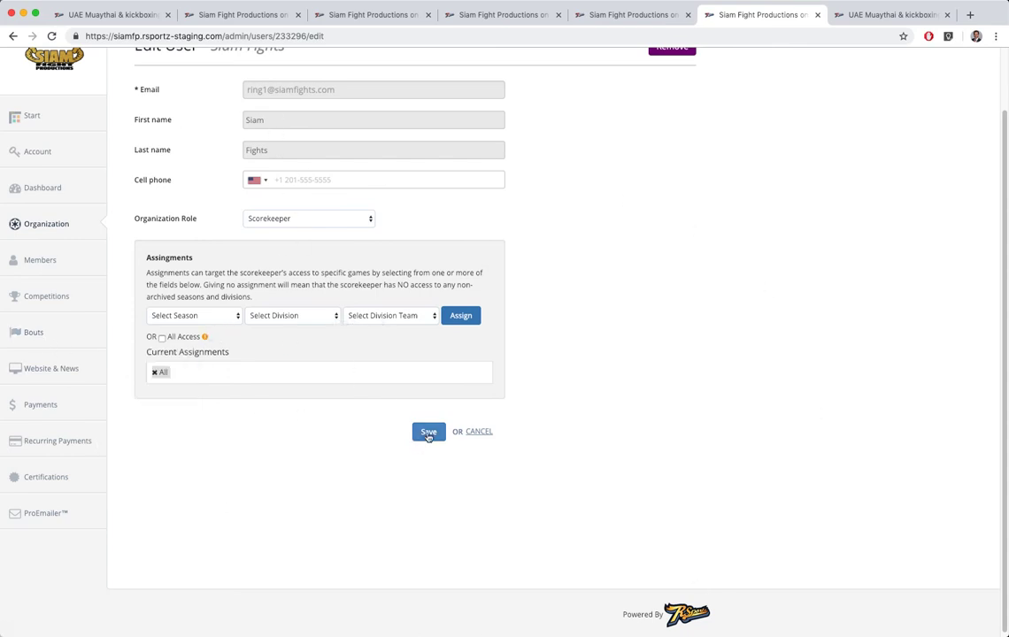